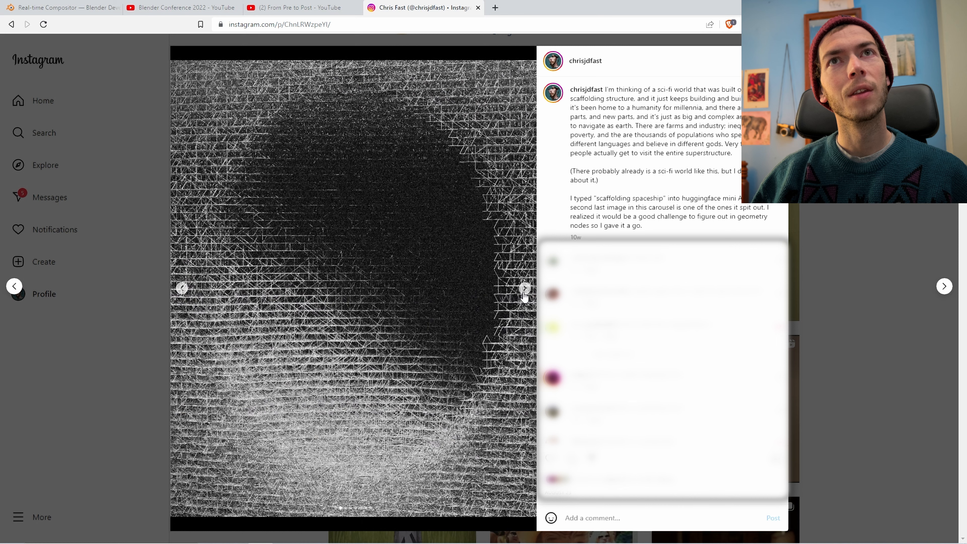
- Look through the reference images in the scaffolding spaceship post's carousel
click(525, 288)
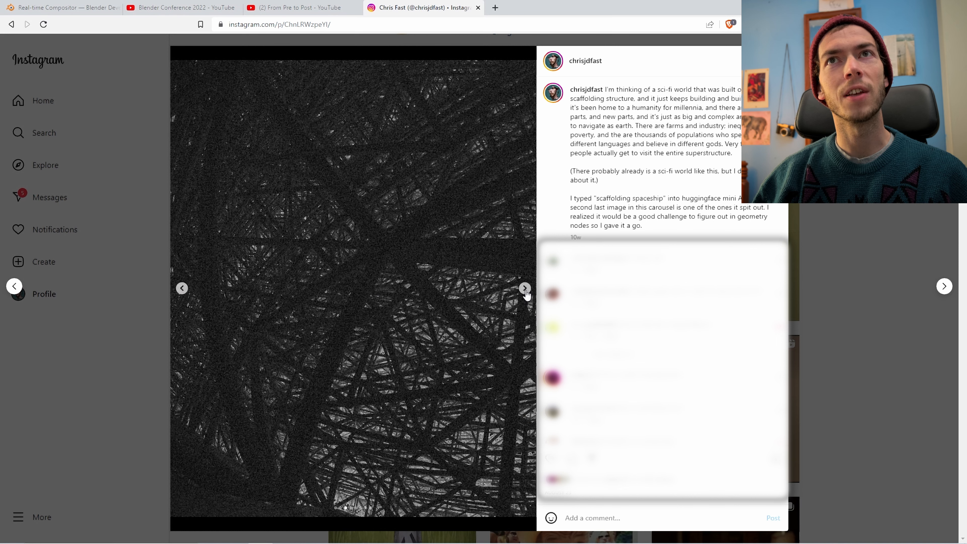
click(525, 288)
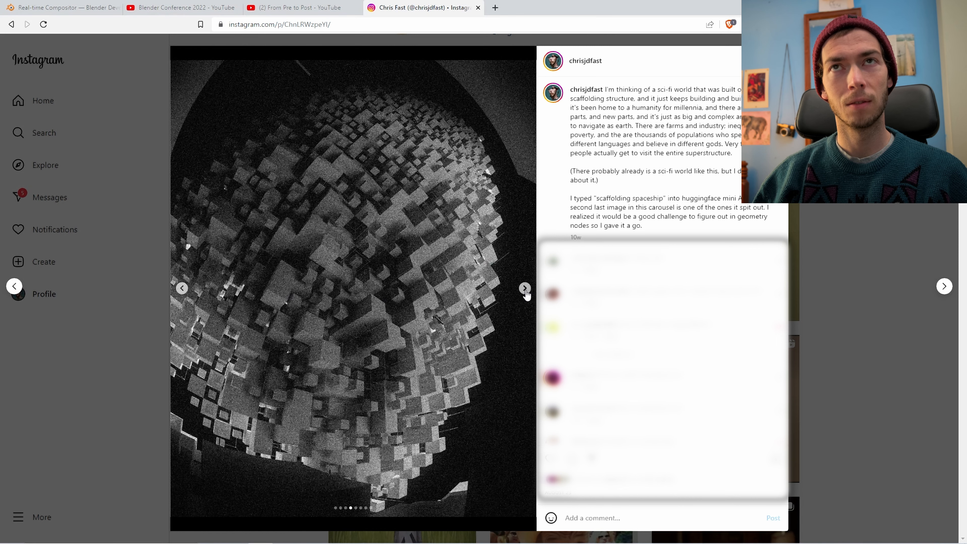
click(524, 288)
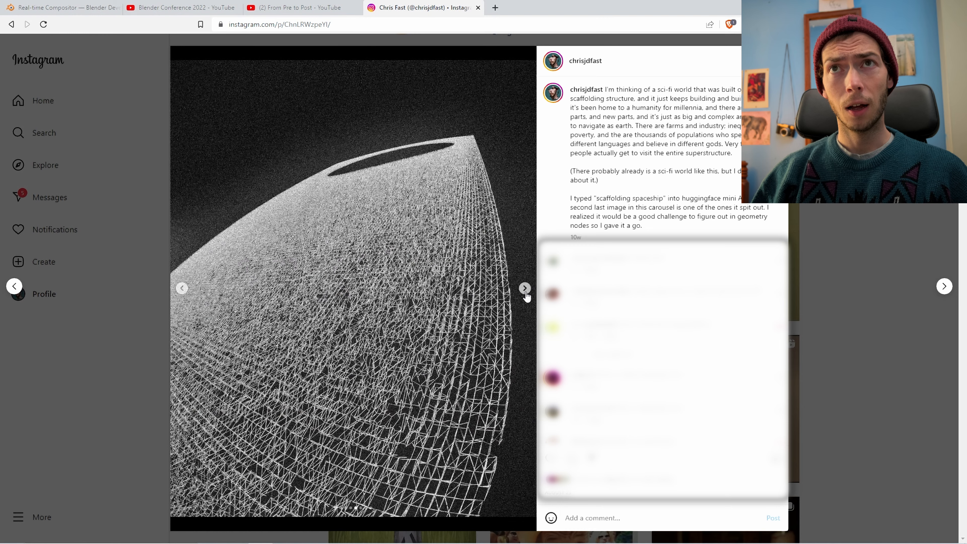
click(526, 293)
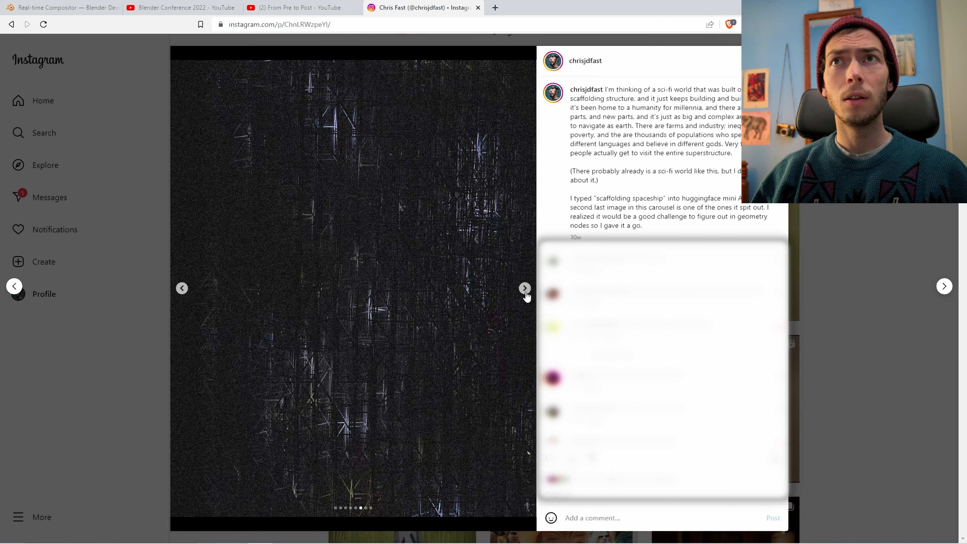
click(523, 293)
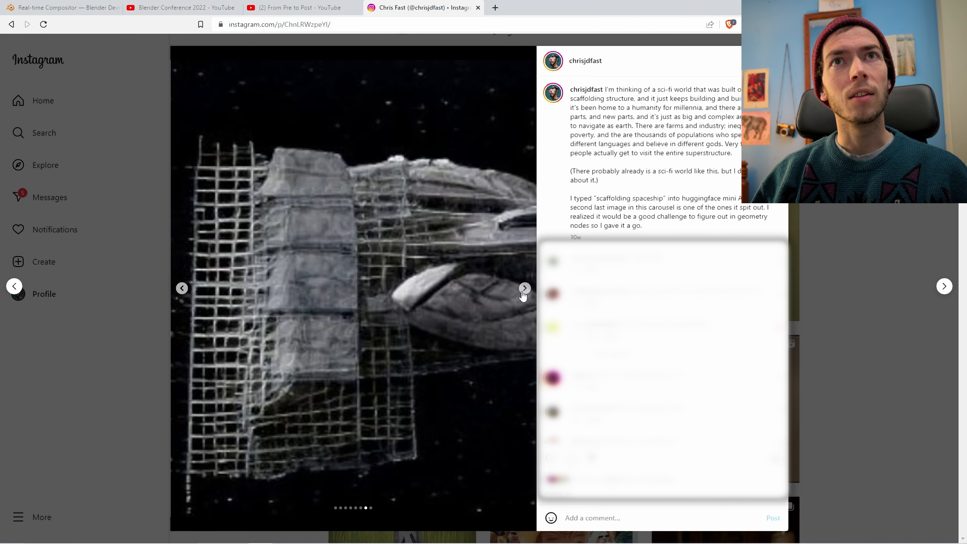
click(182, 289)
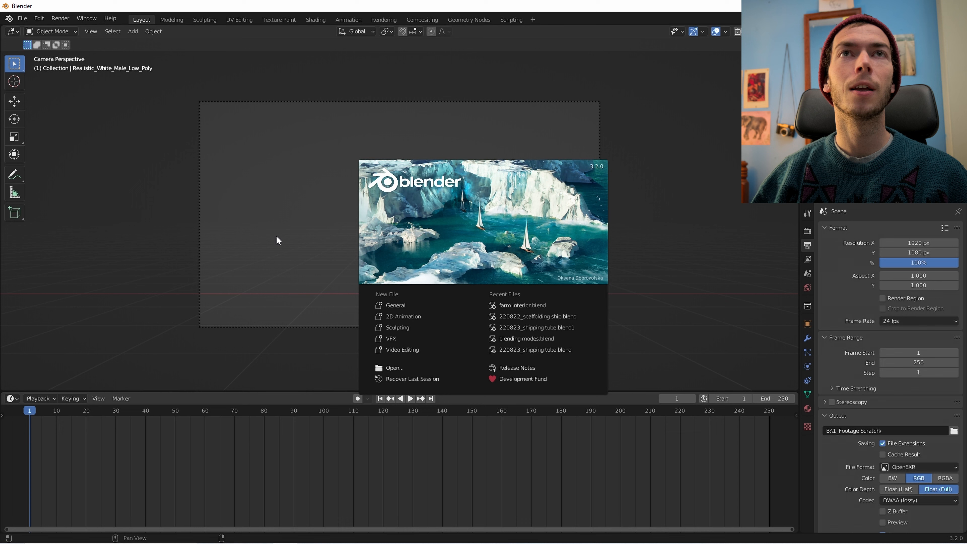
- Dismiss the splash screen and delete the human figure from the scene
click(279, 237)
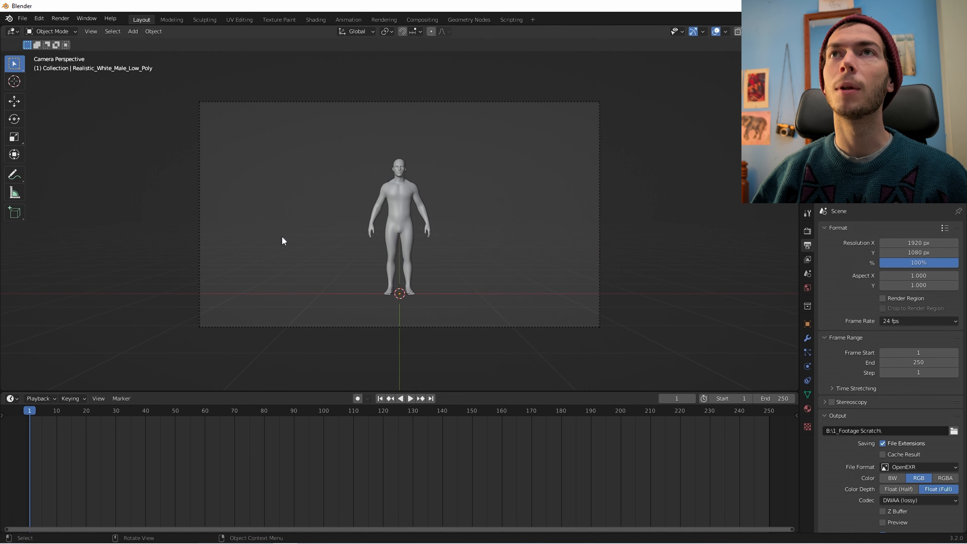
click(387, 186)
key(x)
click(401, 196)
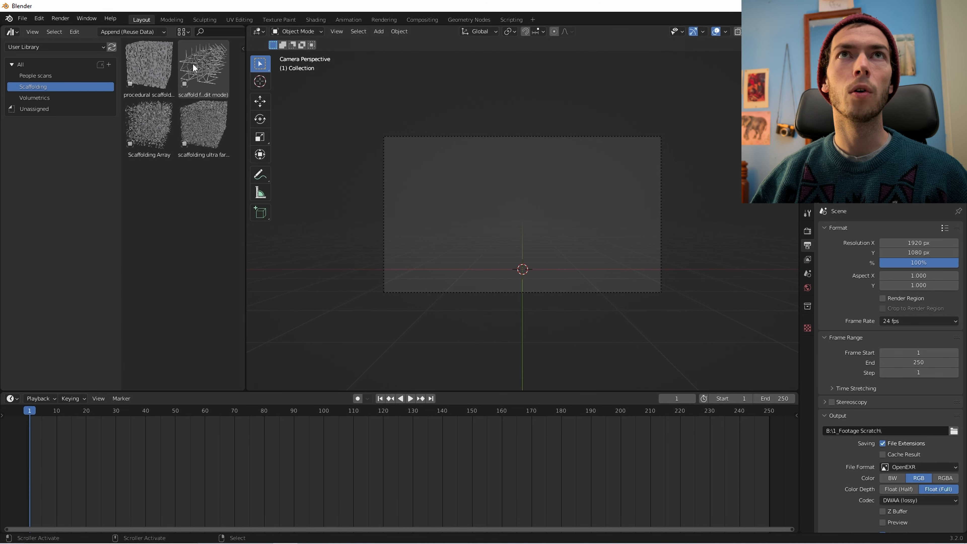
- Add the Scaffolding Array asset from the user library to the scene and lower it about 2.52 m along Z
drag(149, 133, 517, 269)
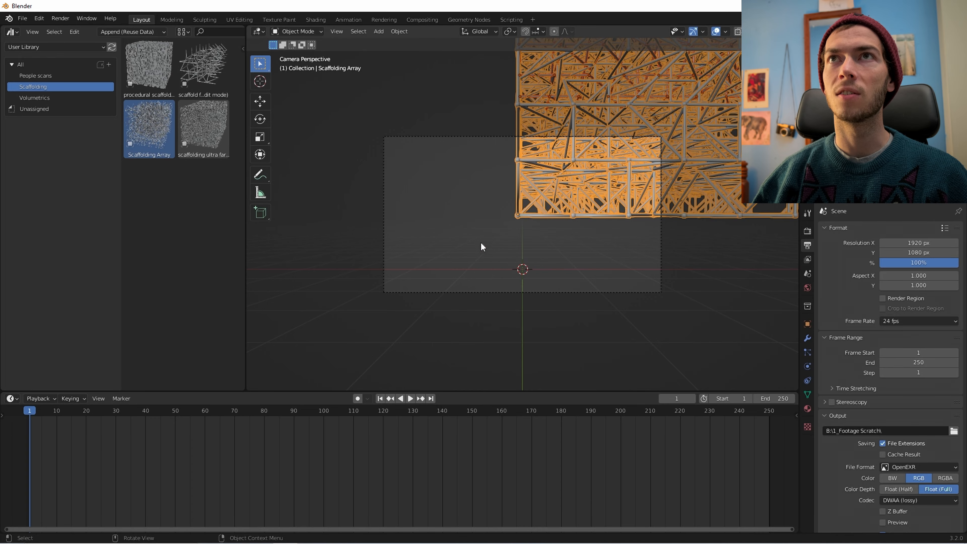
middle_drag(481, 242, 603, 196)
key(g)
key(z)
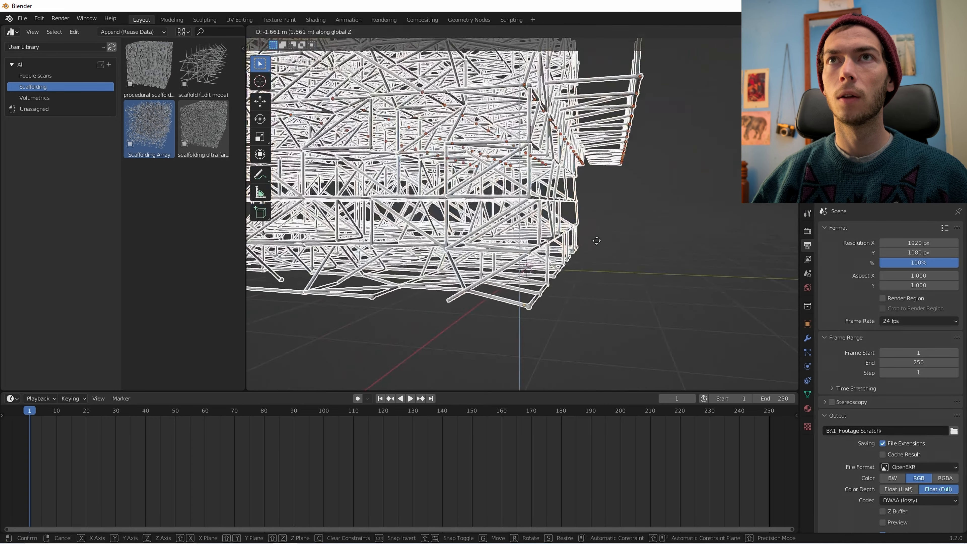
click(595, 260)
scroll(535, 204, down, 5)
middle_drag(534, 204, 624, 218)
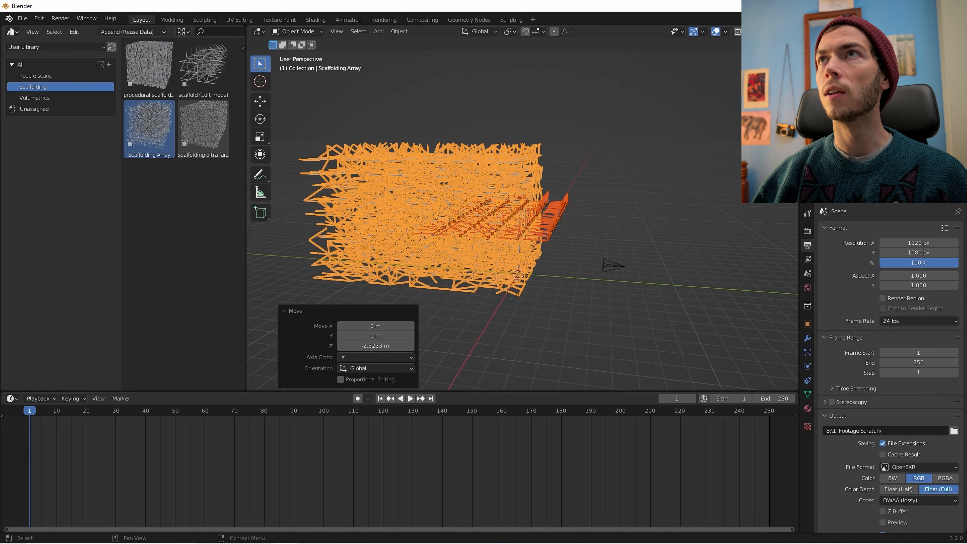
- Hide the scaffolding array to examine the separate source pieces, and bring the array back and select it
key(h)
middle_drag(620, 141, 663, 206)
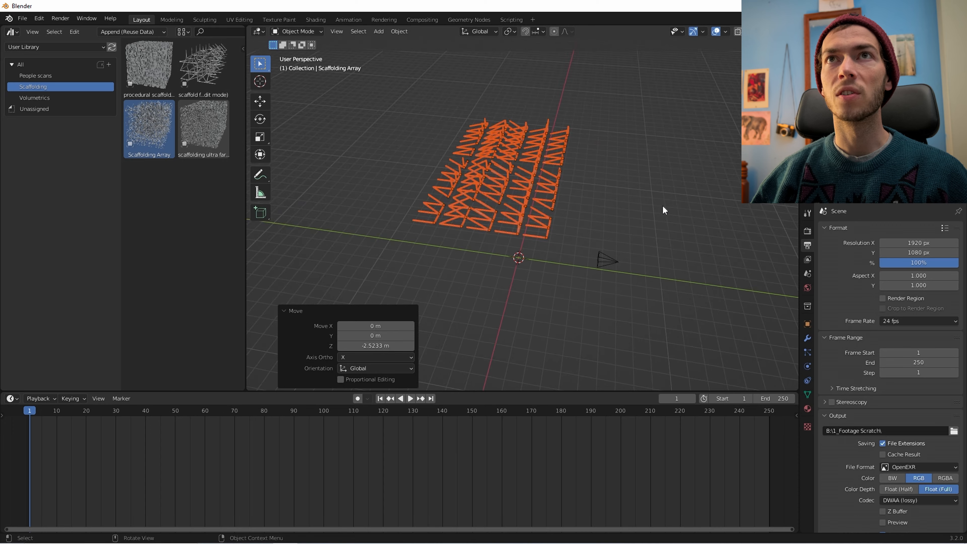
click(663, 206)
middle_drag(630, 114, 619, 157)
middle_drag(571, 111, 566, 238)
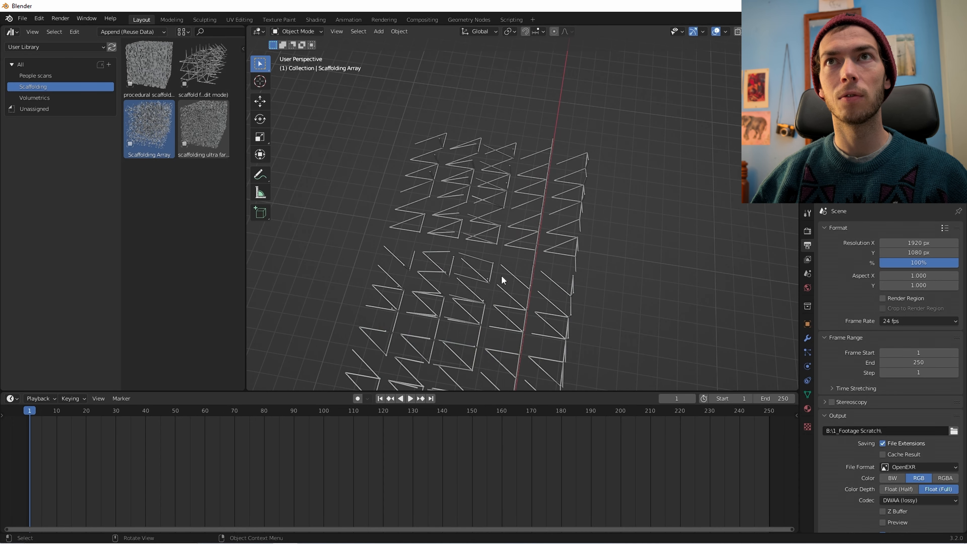
middle_drag(502, 277, 575, 292)
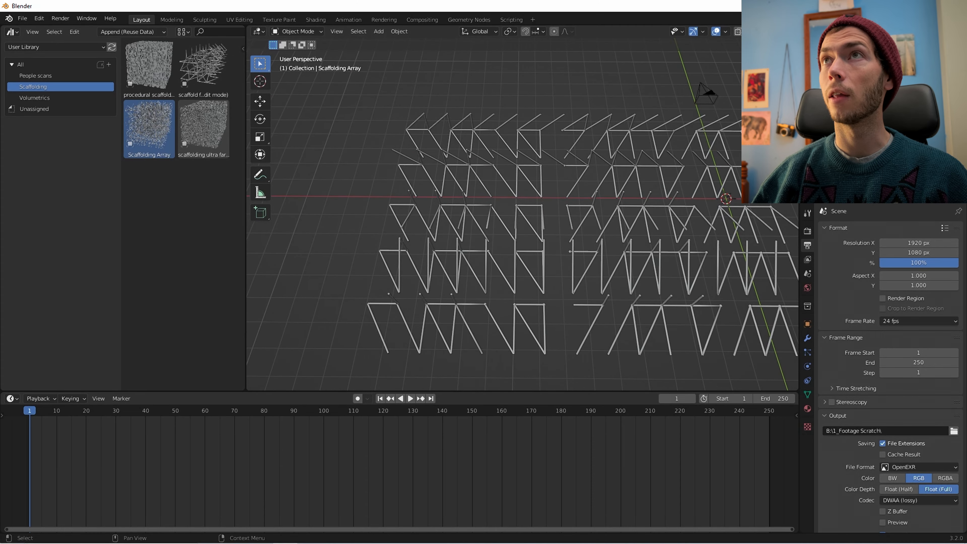
scroll(584, 265, down, 4)
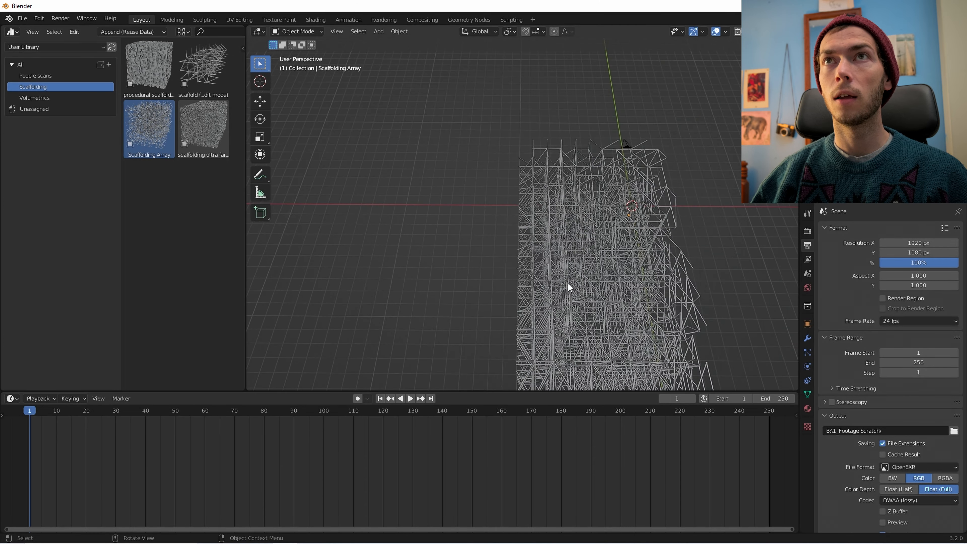
middle_drag(568, 285, 488, 249)
click(488, 249)
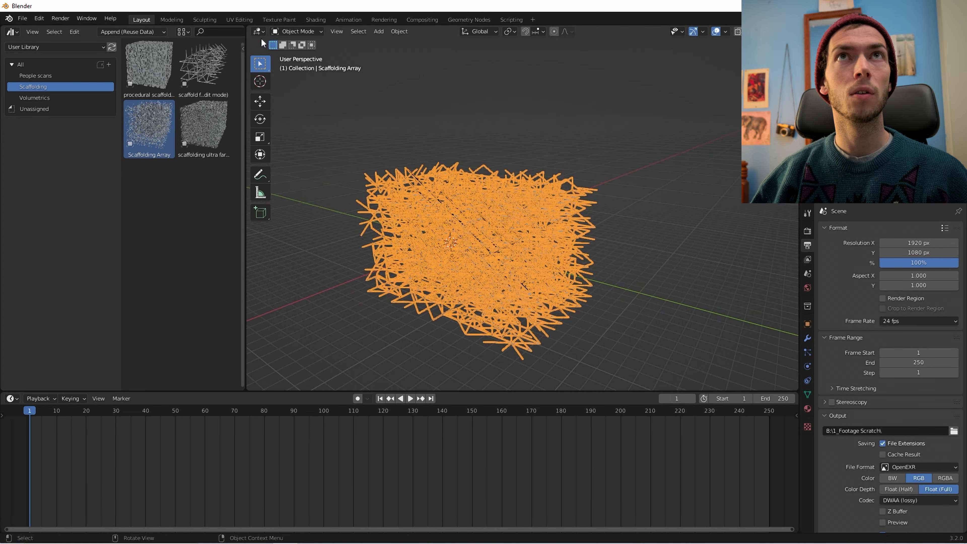
- Switch to the Geometry Nodes workspace and enter the Simple Array Modifier group in the scaffolding node tree
click(469, 19)
scroll(453, 369, down, 8)
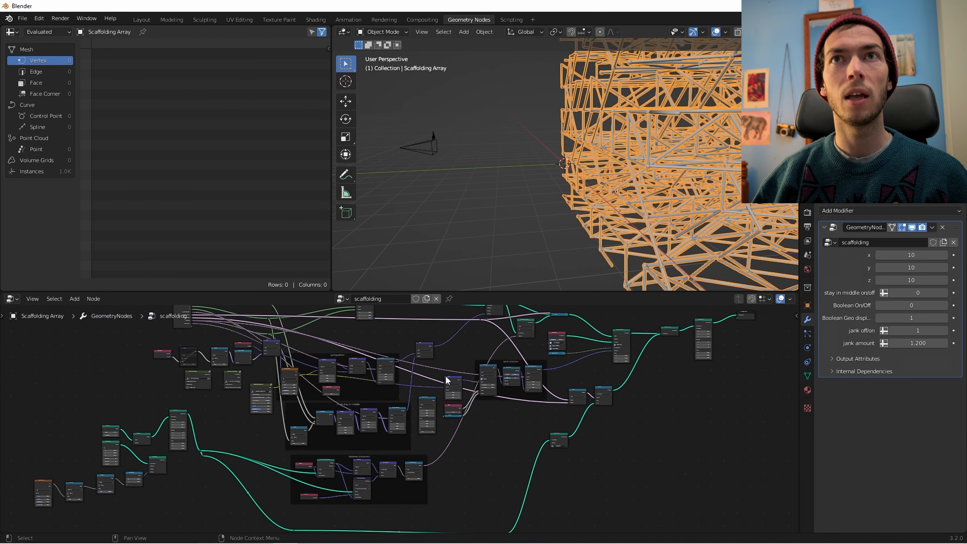
middle_drag(479, 382, 440, 461)
scroll(468, 422, up, 6)
click(511, 415)
key(Tab)
scroll(501, 385, down, 5)
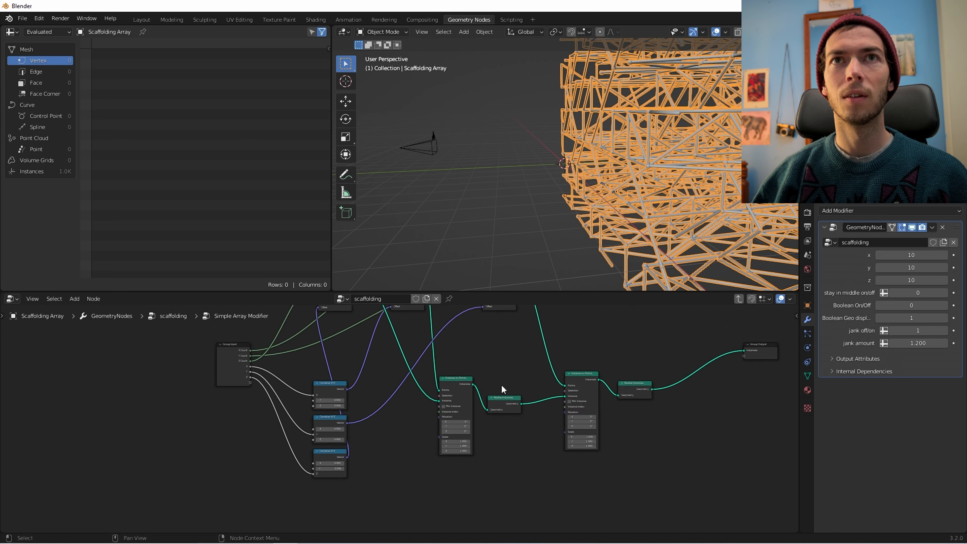
middle_drag(482, 368, 495, 403)
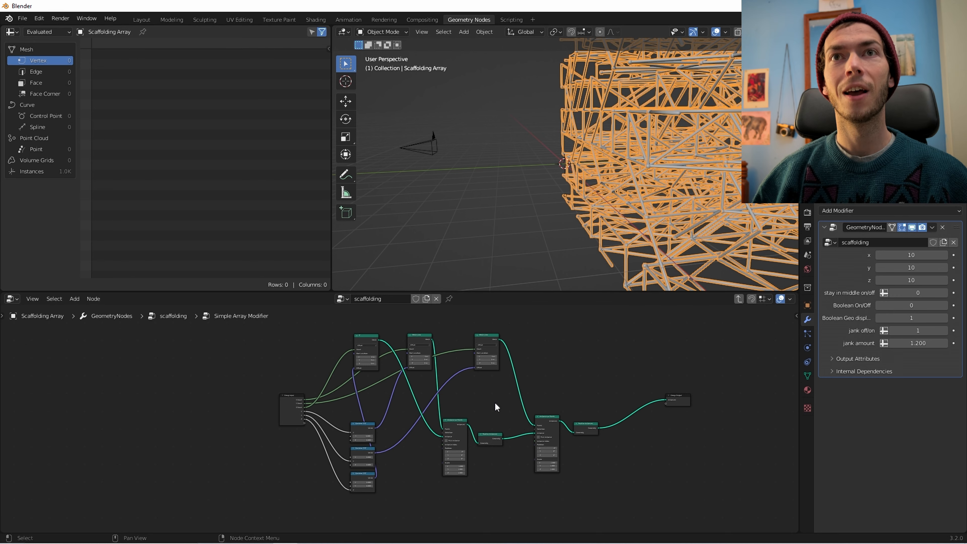
- Enlarge the node editor to examine the mesh line and instancing nodes inside the group, and exit the group
scroll(495, 403, up, 3)
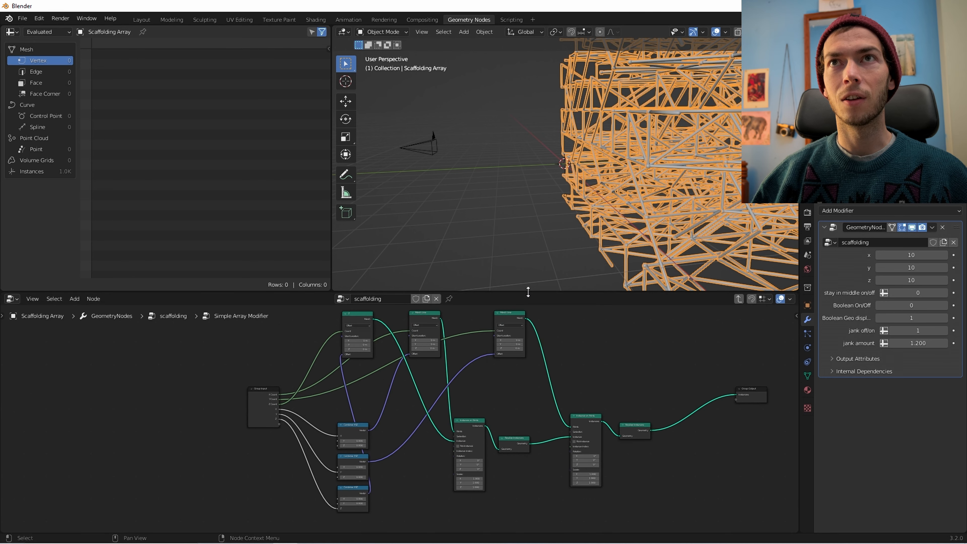
drag(524, 293, 524, 148)
scroll(495, 281, up, 3)
scroll(469, 283, down, 1)
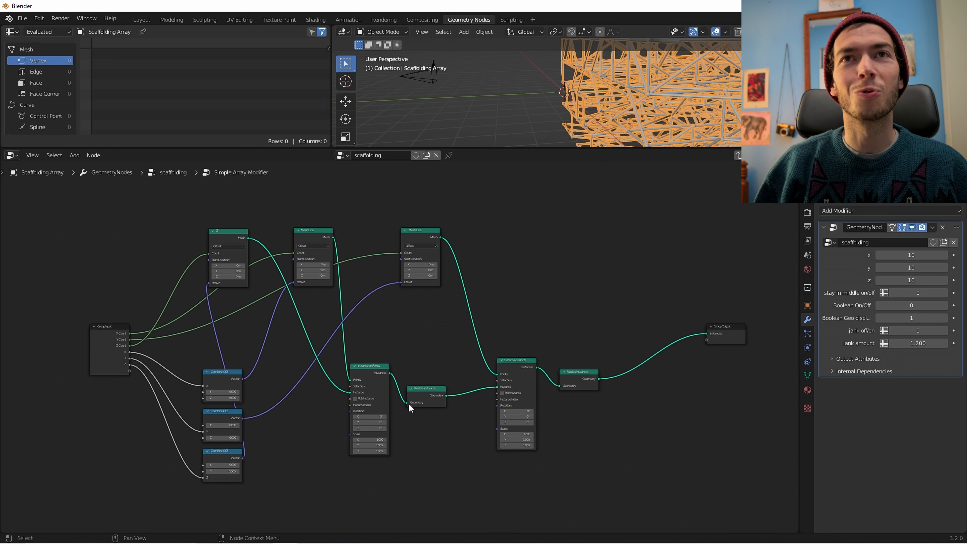
key(Tab)
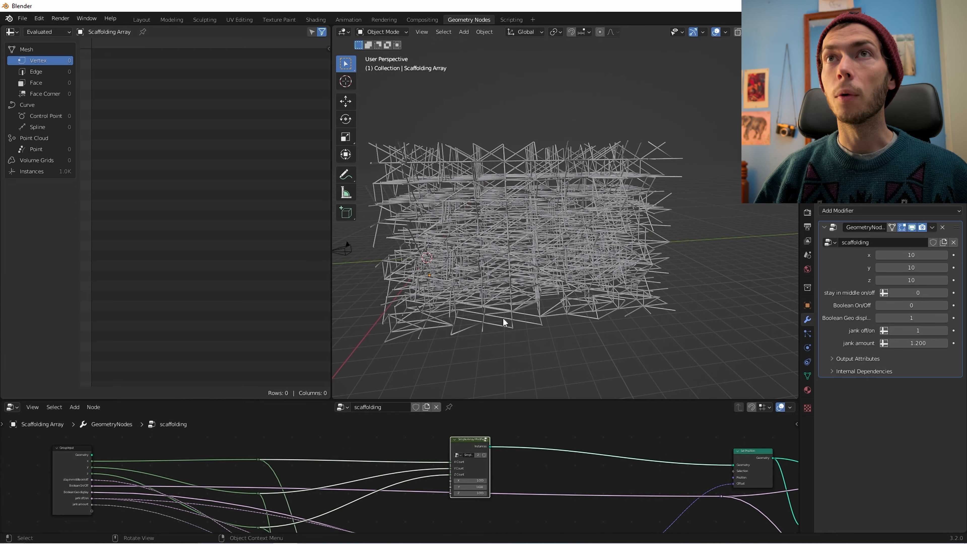
- Extend the 3D viewport over the spreadsheet area and inspect the Group Input links to the Simple Array Modifier node
drag(334, 29, 66, 61)
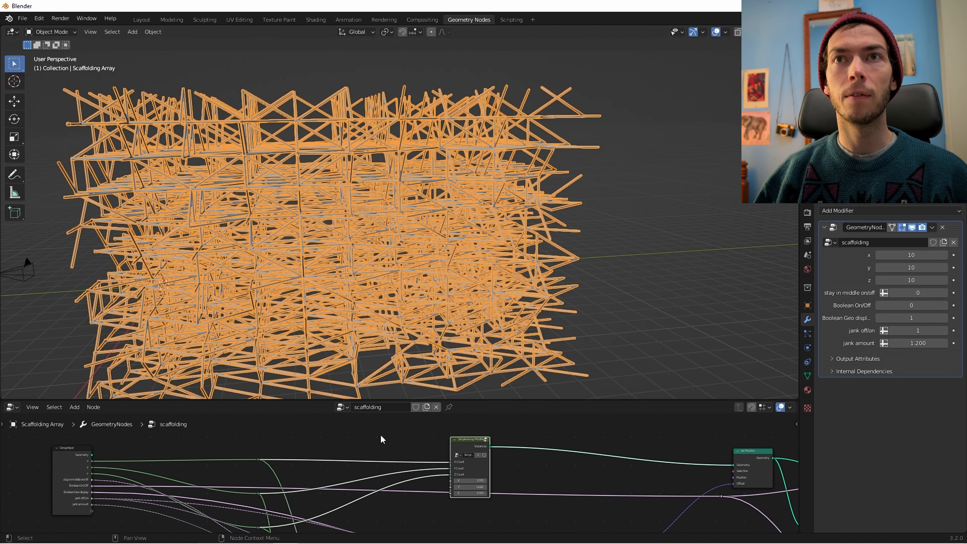
middle_drag(152, 476, 200, 465)
scroll(200, 465, up, 1)
drag(134, 462, 123, 465)
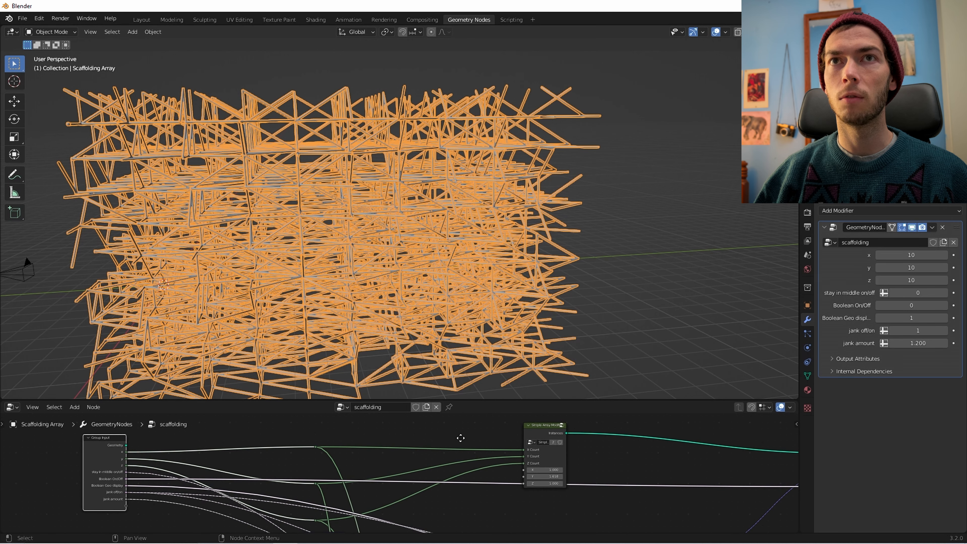
middle_drag(460, 439, 326, 459)
scroll(457, 459, down, 1)
click(533, 449)
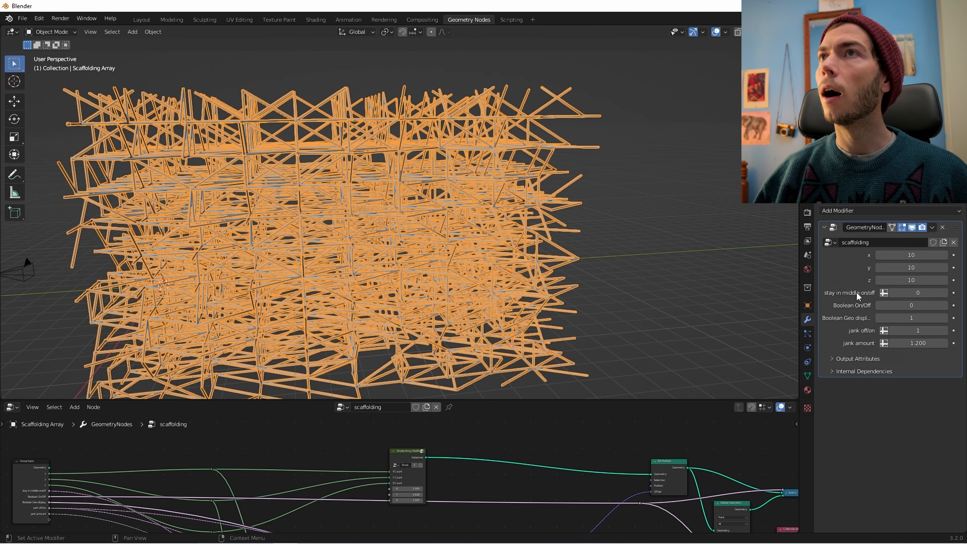
- Set the scaffolding modifier's counts to 22 in x, 30 in y and 24 in z
scroll(527, 257, down, 4)
middle_drag(527, 257, 426, 263)
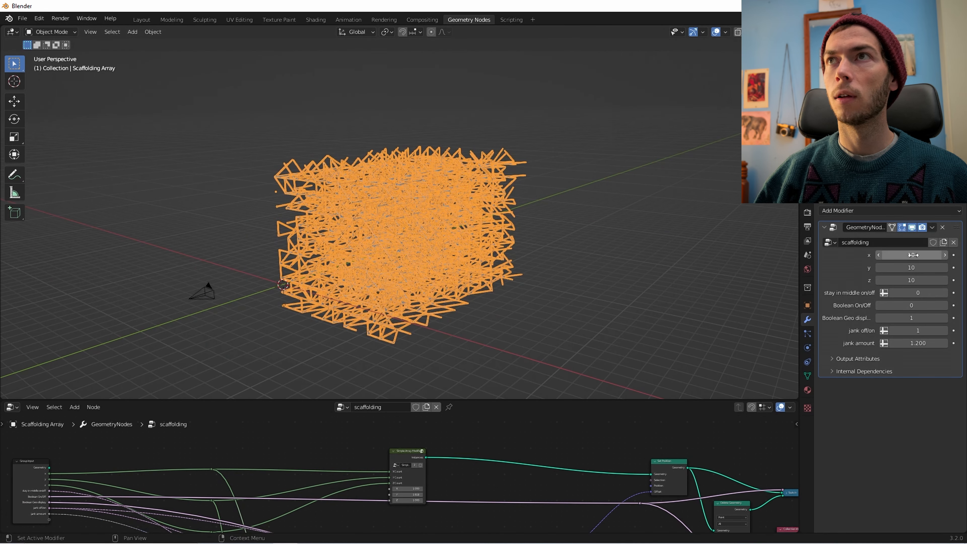
drag(913, 255, 943, 280)
scroll(603, 252, down, 5)
middle_drag(606, 244, 662, 167)
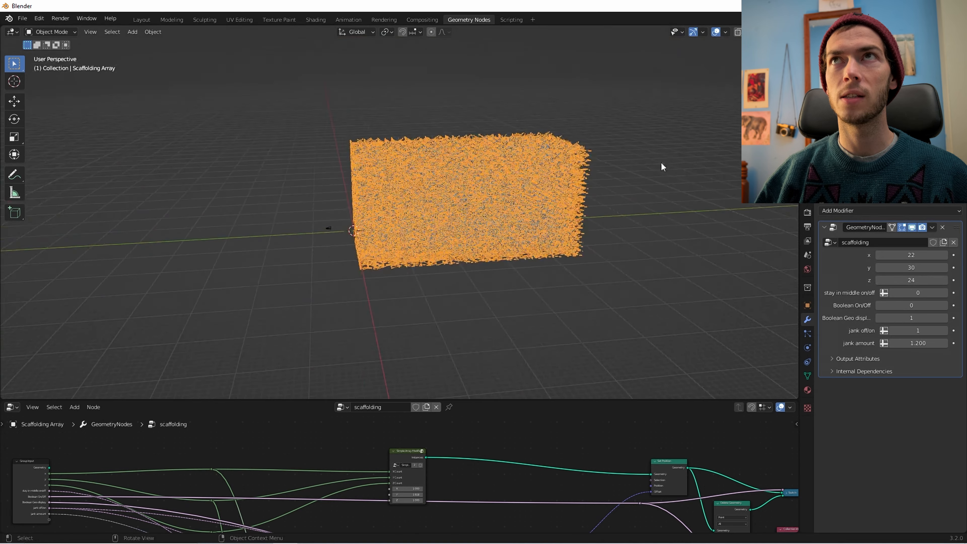
- Turn off the viewport overlays to show the scaffolding without selection outlines and grid
click(715, 33)
scroll(552, 152, up, 5)
middle_drag(556, 166, 531, 210)
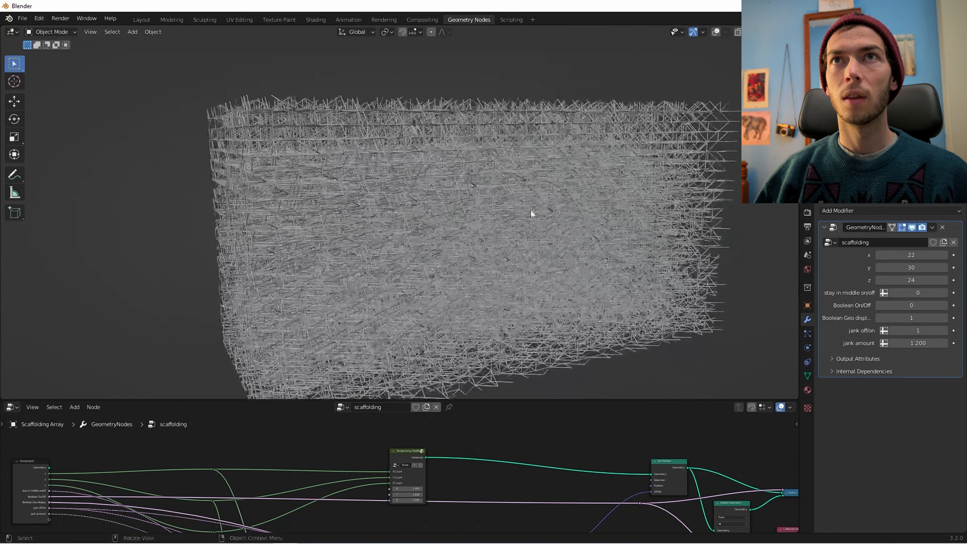
- Preview the scaffolding with its environment background and lighting, and return the viewport to solid shading
click(780, 32)
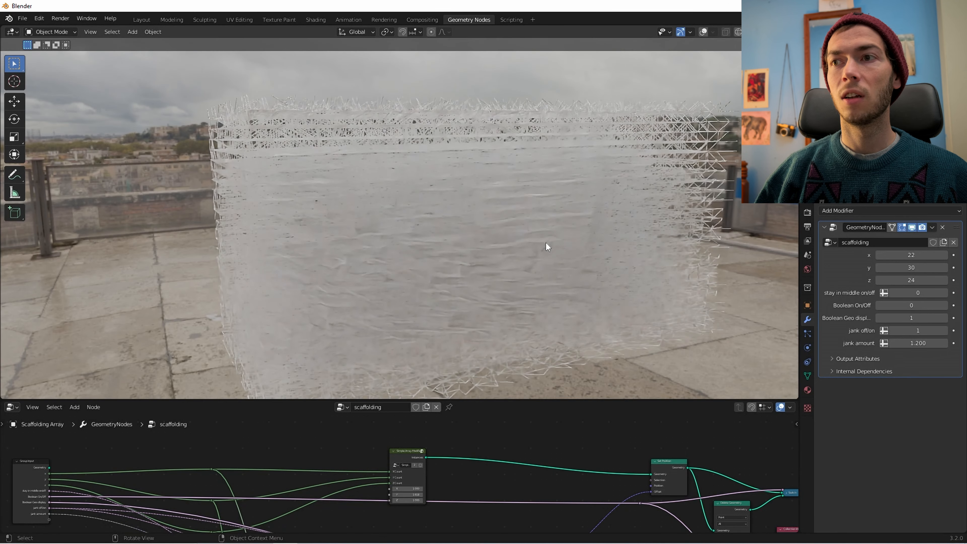
mouse_move(423, 232)
shift+middle_down()
mouse_move(393, 253)
mouse_move(316, 256)
mouse_move(465, 202)
mouse_move(457, 164)
shift+middle_up()
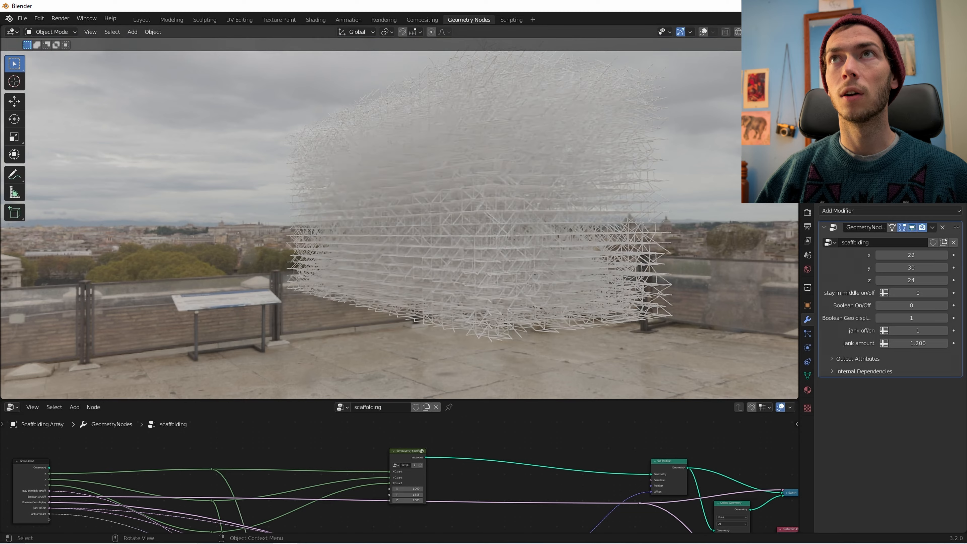
click(749, 32)
mouse_move(517, 158)
middle_down()
mouse_move(488, 213)
mouse_move(713, 296)
mouse_move(579, 298)
mouse_move(505, 277)
mouse_move(578, 246)
middle_up()
scroll(677, 291, down, 1)
- Set the scaffolding modifier's Boolean On/Off to 1 and examine the boolean instances frame in the enlarged node editor
click(945, 308)
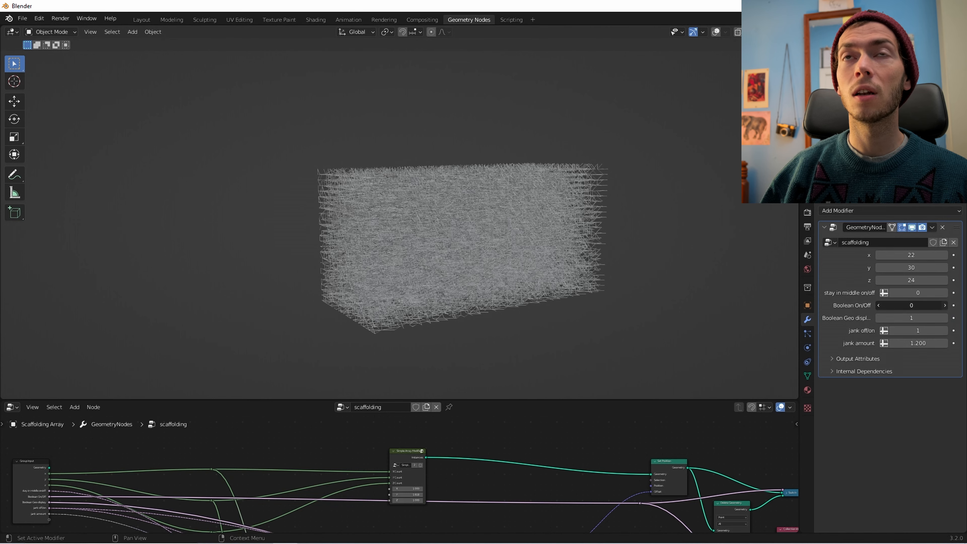
middle_drag(716, 261, 666, 267)
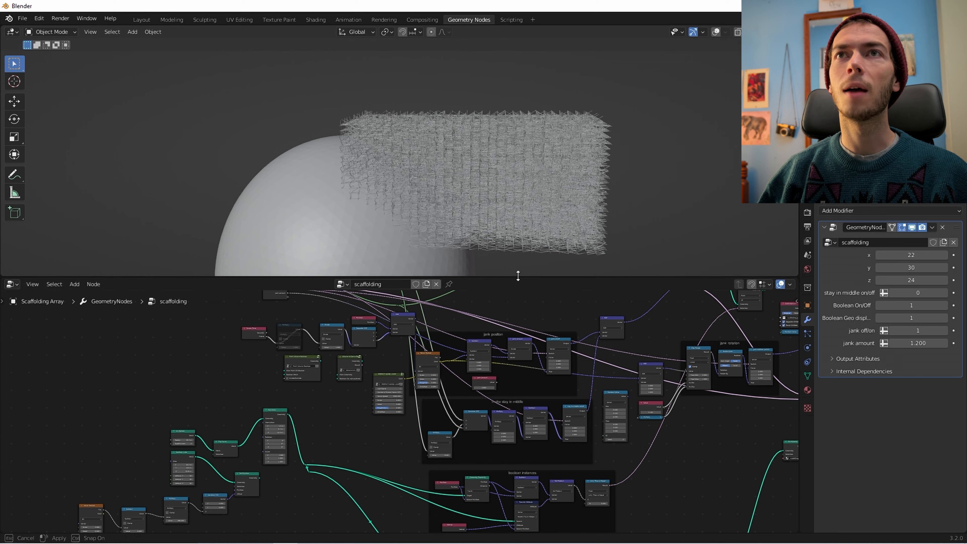
drag(518, 275, 514, 254)
scroll(408, 389, up, 2)
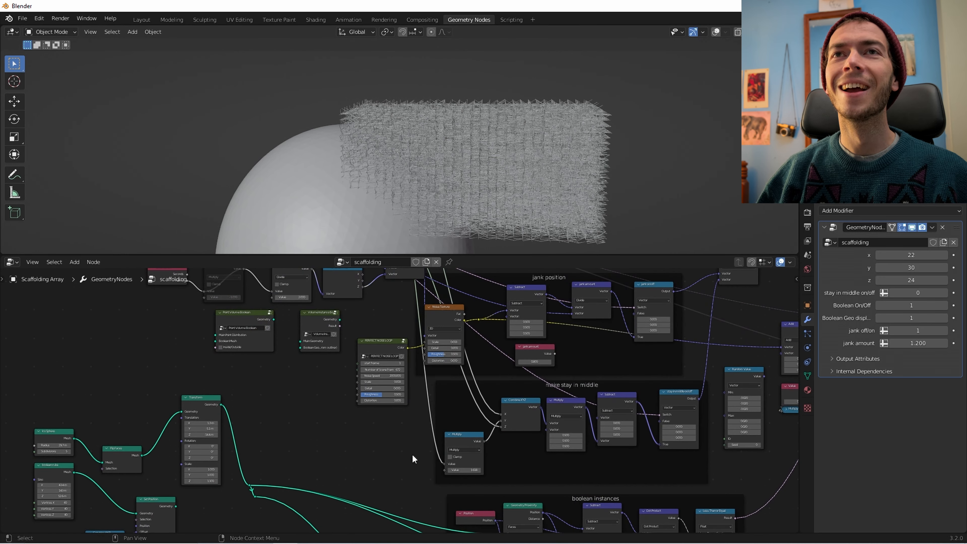
middle_drag(414, 459, 207, 345)
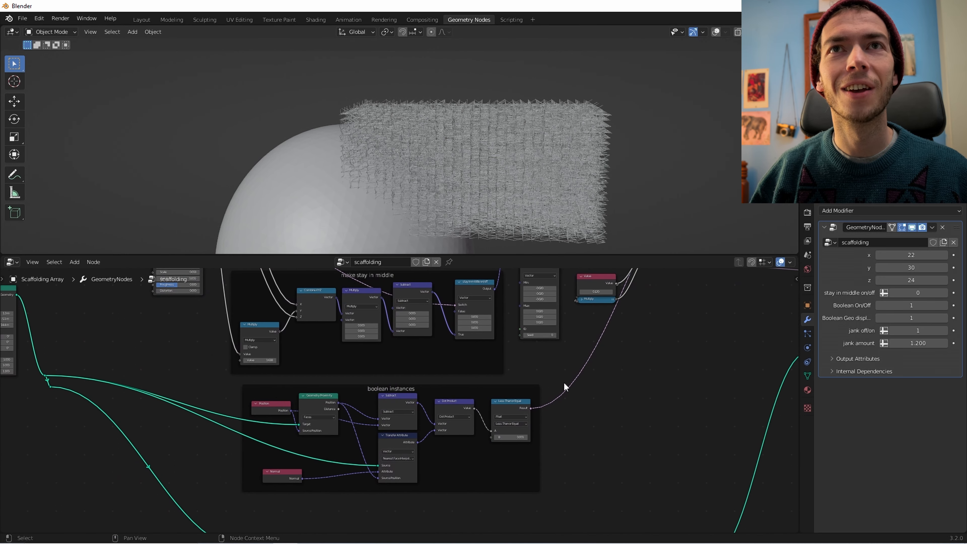
drag(222, 377, 586, 510)
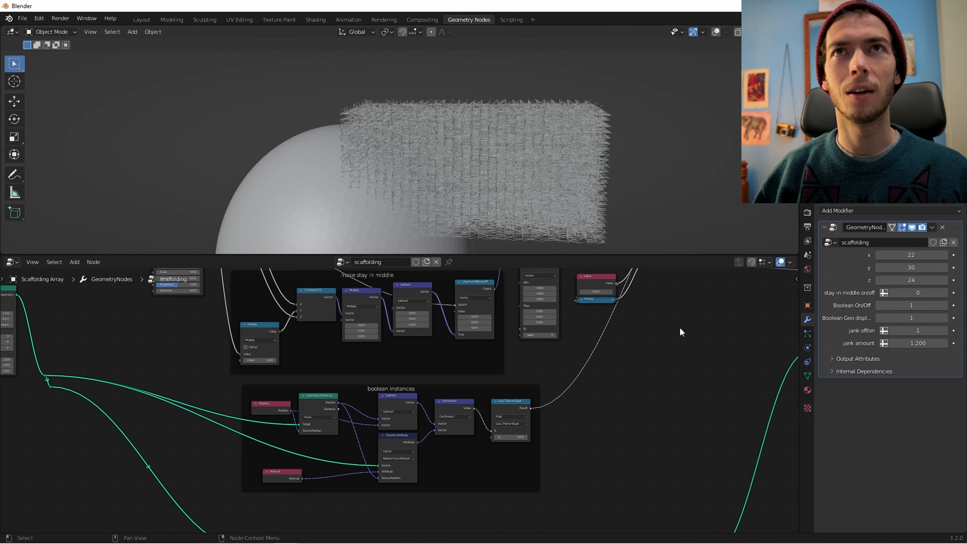
- Examine the jank, make stay in middle and boolean instances frames, and the Ico Sphere, Flip Faces and Transform nodes feeding the boolean
middle_drag(680, 328, 588, 446)
scroll(609, 410, up, 1)
middle_drag(621, 392, 577, 471)
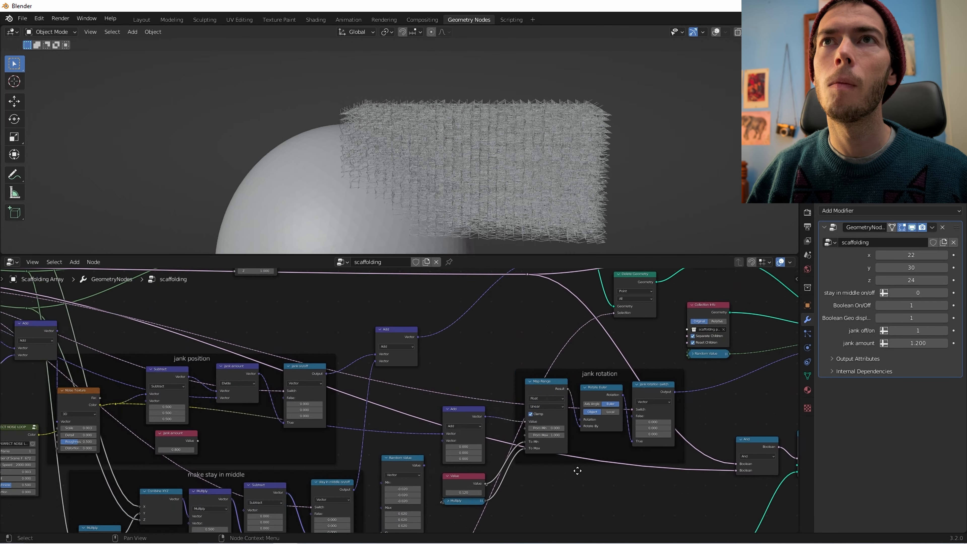
middle_drag(528, 504, 646, 398)
middle_drag(476, 489, 561, 402)
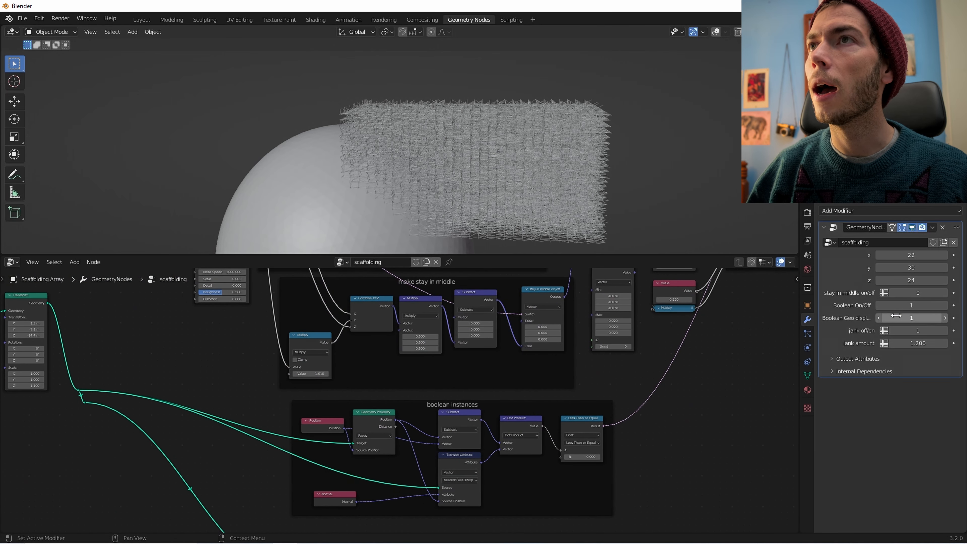
middle_drag(670, 397, 870, 415)
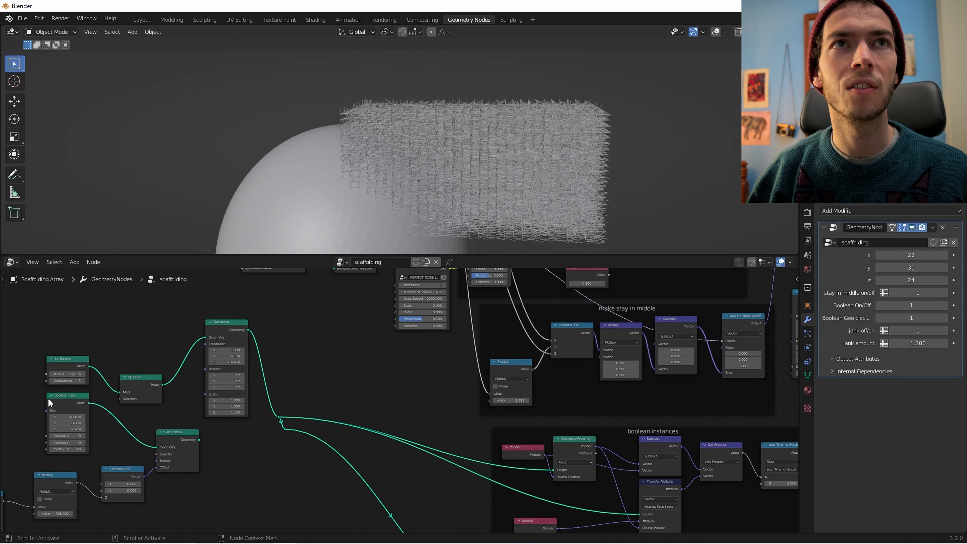
middle_drag(343, 333, 500, 350)
scroll(442, 390, up, 4)
scroll(442, 389, up, 2)
middle_drag(420, 377, 457, 382)
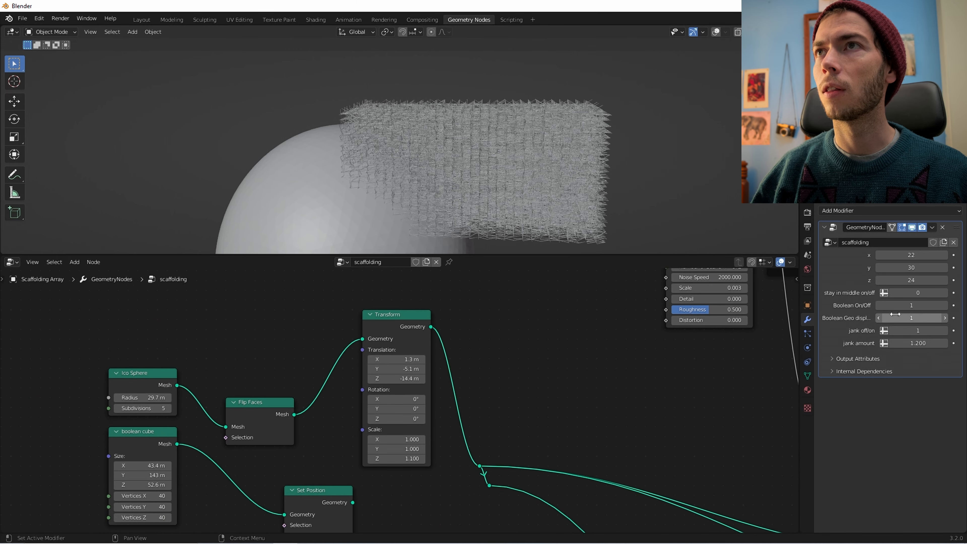
- Set the modifier's Boolean Geo display to 0 and the boolean sphere's Transform node translation to 22.6 m in Y
click(880, 318)
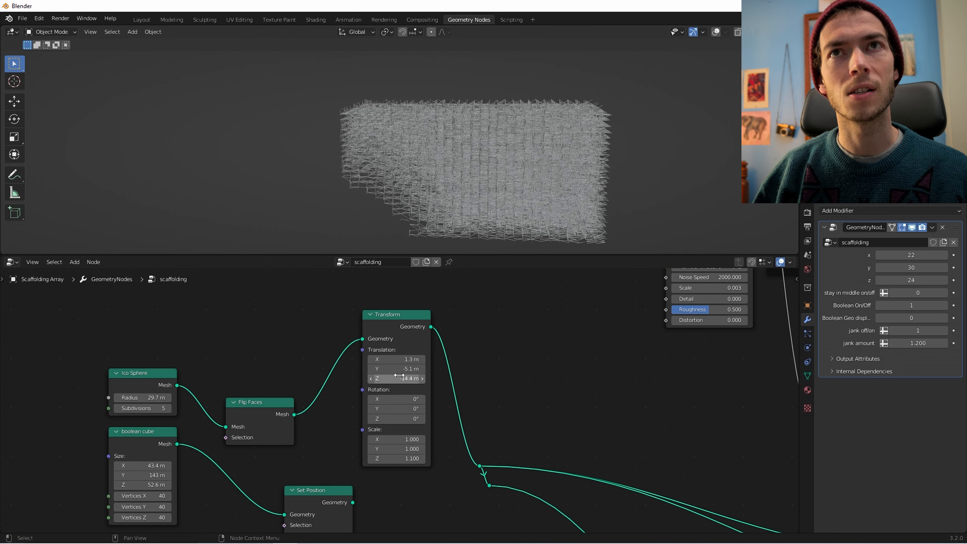
drag(396, 368, 487, 369)
middle_drag(266, 200, 441, 158)
scroll(392, 211, up, 6)
middle_drag(343, 163, 526, 131)
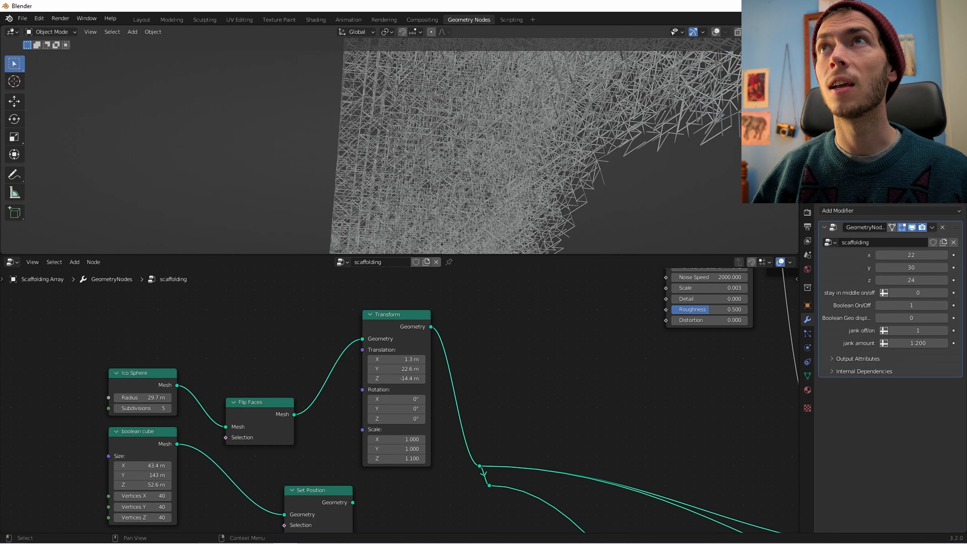
- Show the scaffolding in rendered shading with a black world background and enlarge the 3D viewport
key(shift+z)
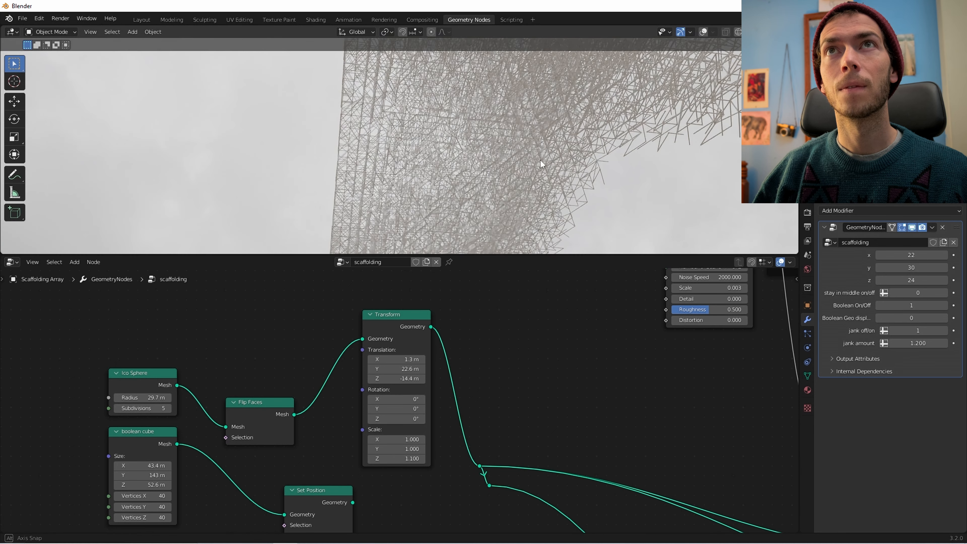
middle_drag(540, 160, 645, 201)
click(804, 271)
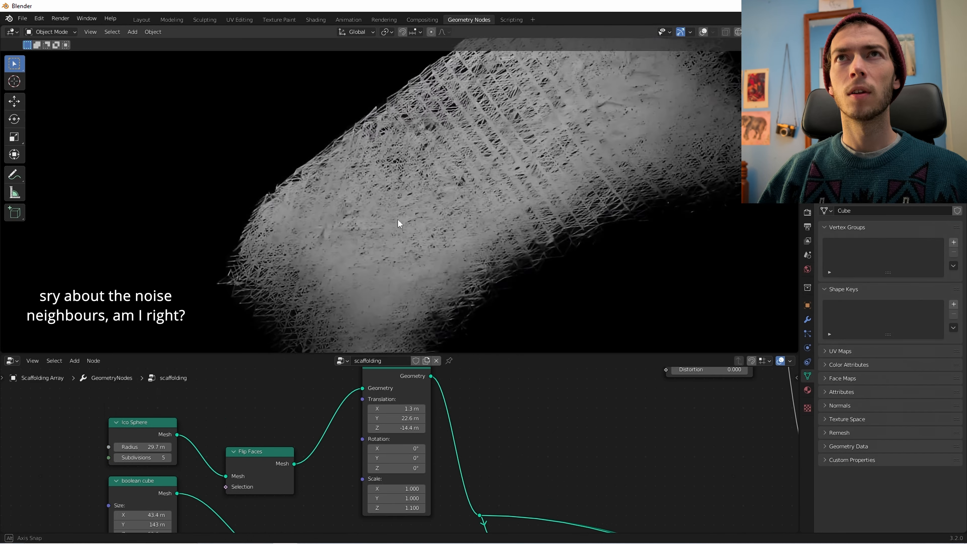
- Set the boolean sphere's Transform node translation to 9.9 m in X and -8.9 m in Z
scroll(341, 407, up, 4)
middle_drag(344, 407, 339, 420)
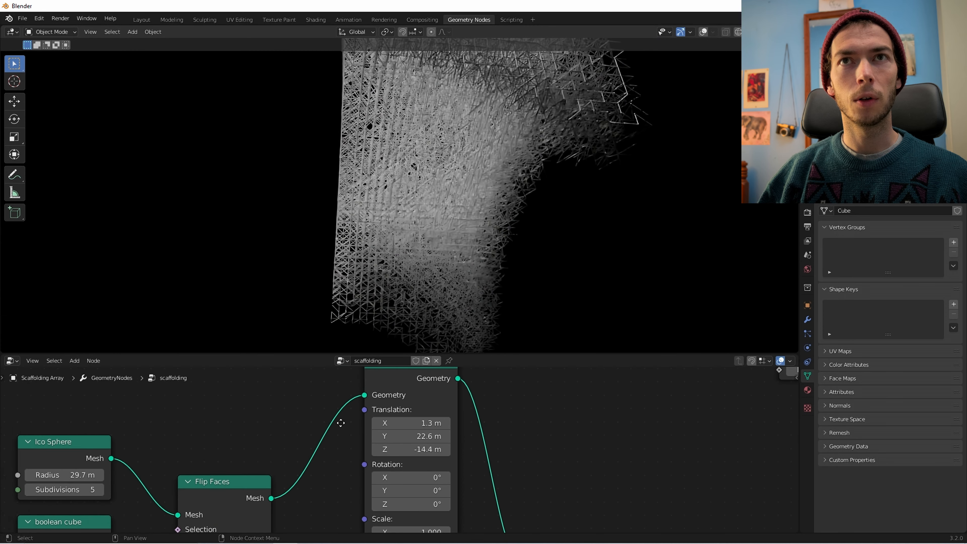
drag(413, 450, 416, 425)
middle_drag(390, 259, 457, 260)
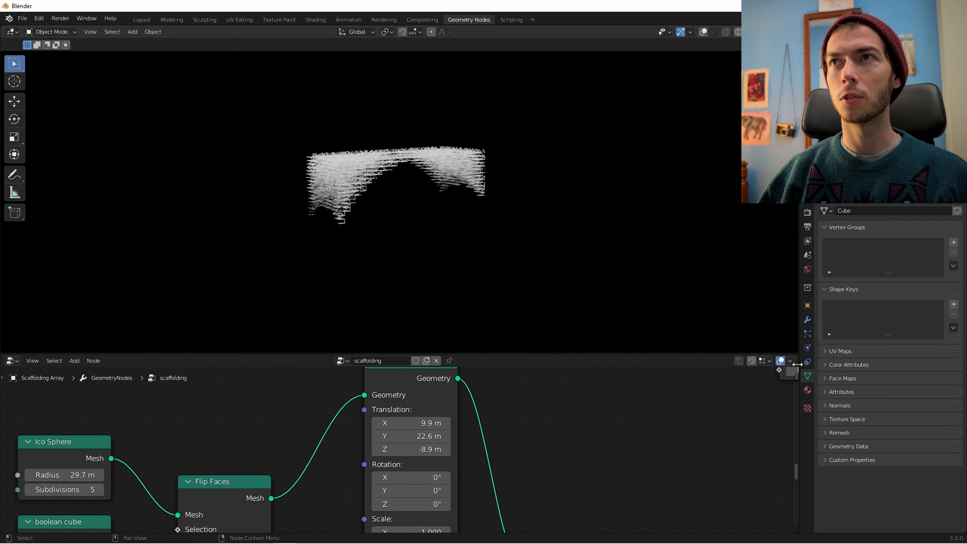
- Set the modifier's Boolean Geo display to 1 and turn on the viewport overlays to examine the sphere cutting the scaffolding
click(808, 321)
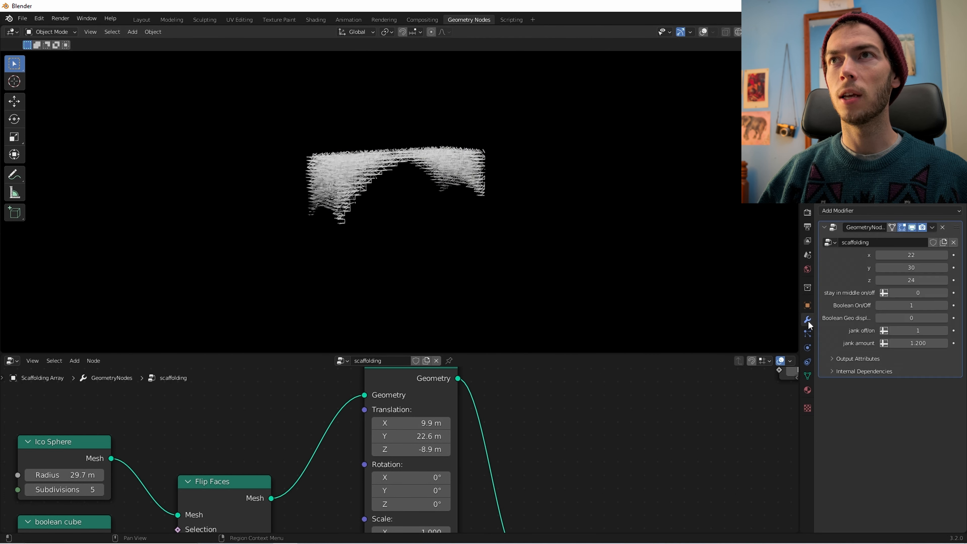
click(945, 318)
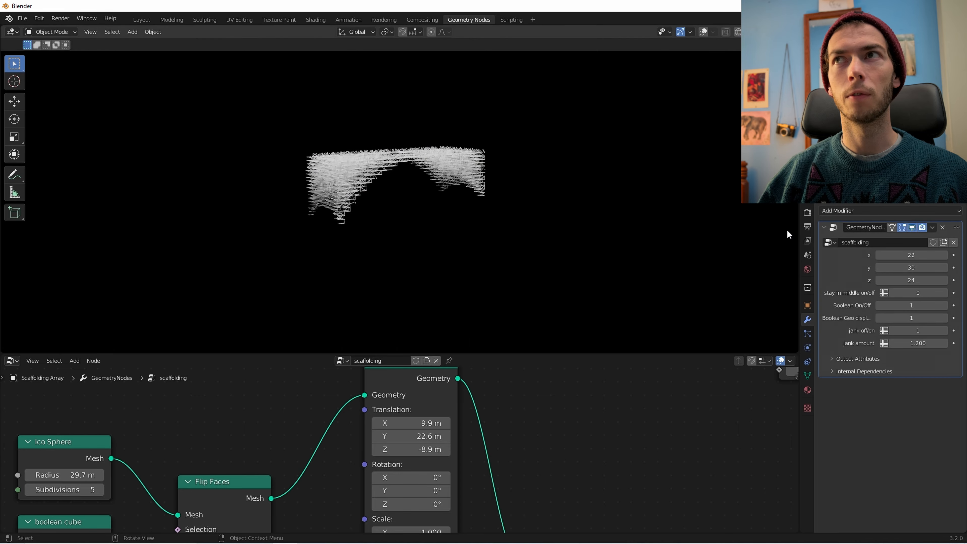
click(704, 32)
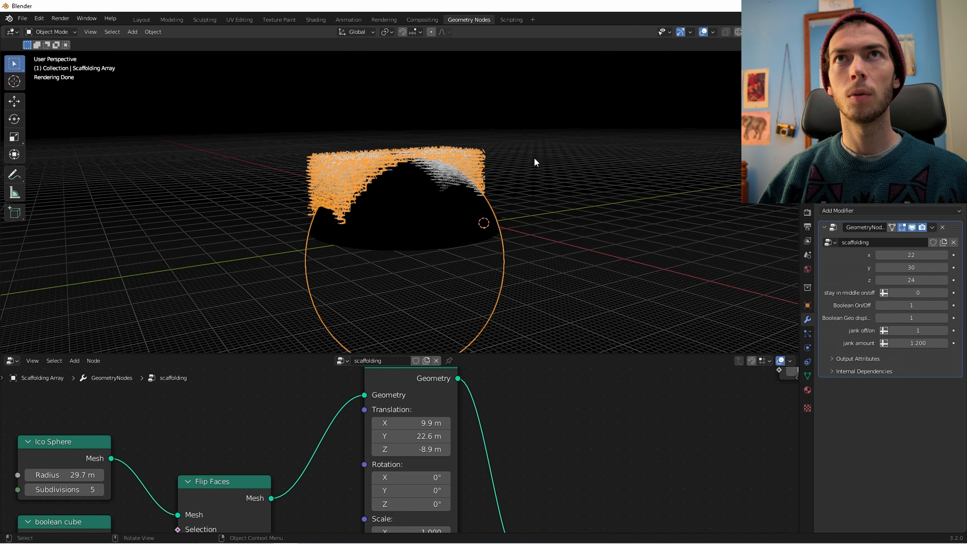
middle_drag(419, 172, 364, 196)
middle_drag(541, 244, 480, 182)
scroll(532, 231, up, 6)
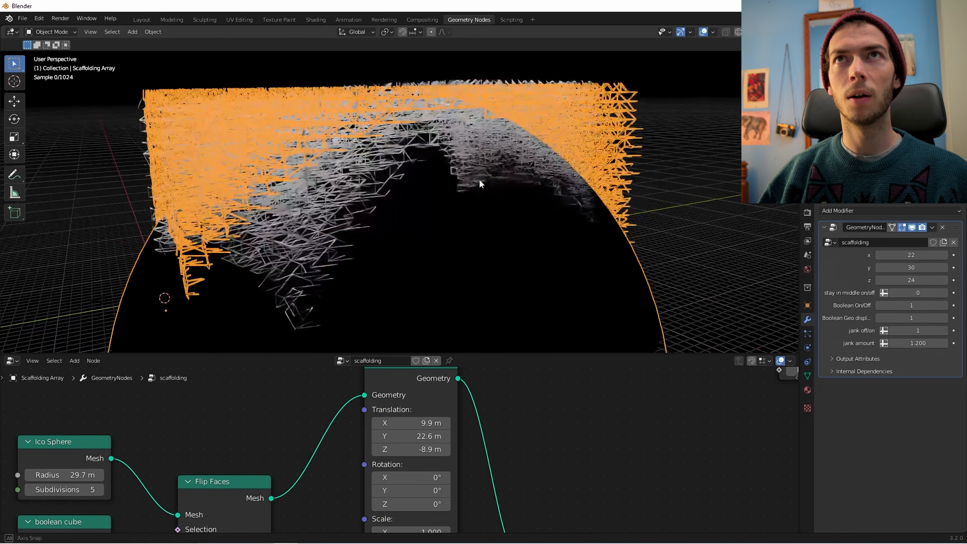
- Set the modifier's Boolean Geo display to 0 to inspect the carved arch, and turn the cut off with Boolean On/Off at 0
click(879, 318)
middle_drag(564, 235, 380, 159)
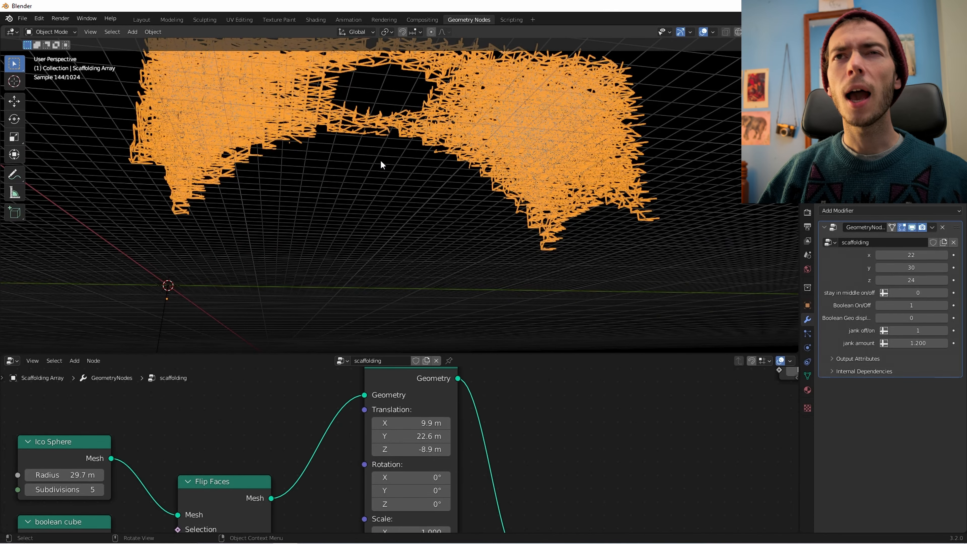
middle_drag(561, 243, 514, 239)
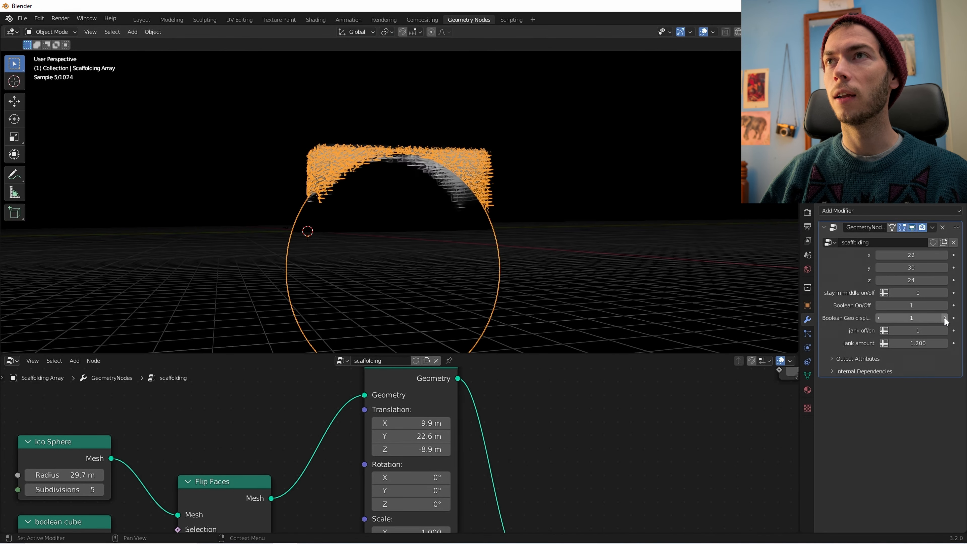
click(881, 305)
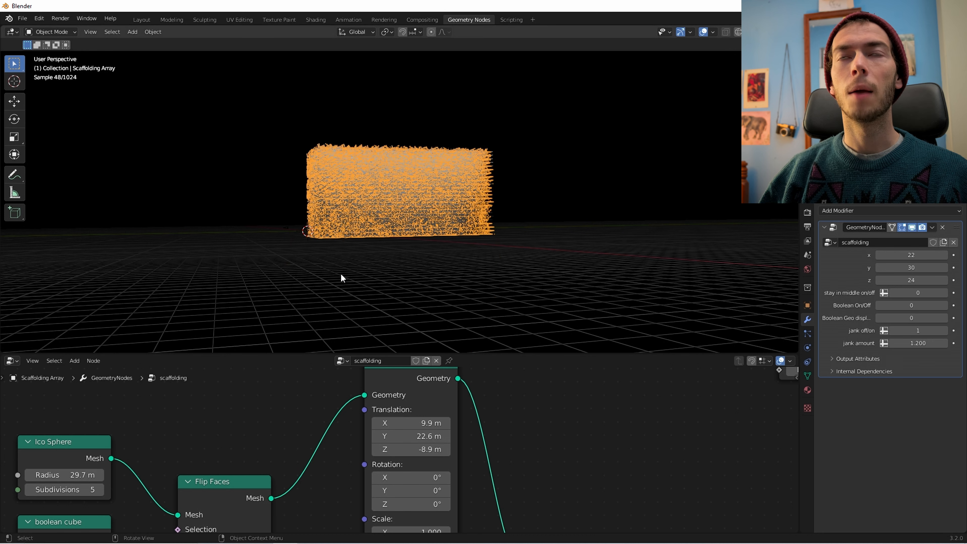
middle_drag(339, 277, 712, 293)
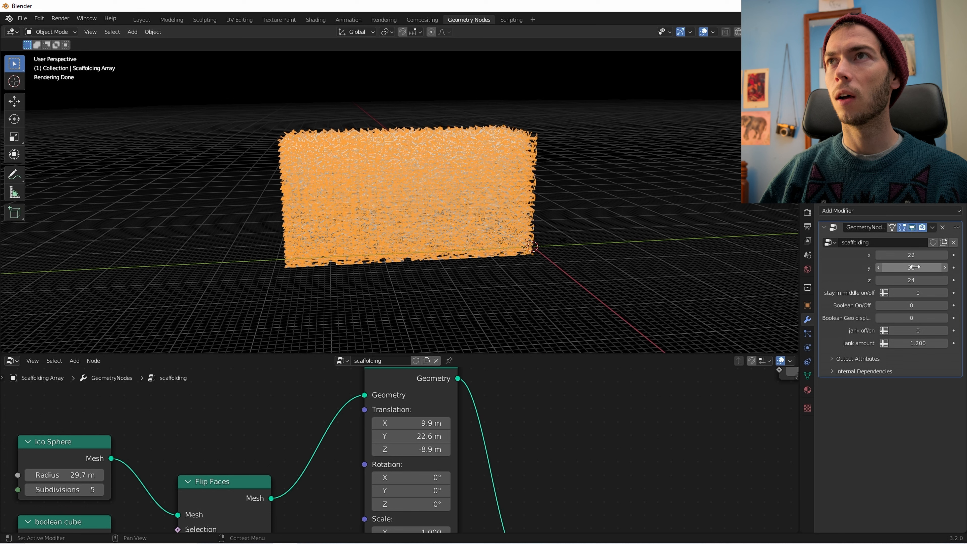
- Set the scaffolding modifier's counts to 9 in y and 85 in z, with jank off/on at 1
mouse_move(912, 267)
mouse_down()
mouse_move(865, 267)
mouse_move(956, 280)
mouse_move(907, 280)
mouse_move(924, 281)
mouse_up()
scroll(583, 190, down, 6)
shift+middle_drag(518, 175, 504, 240)
middle_drag(505, 240, 494, 216)
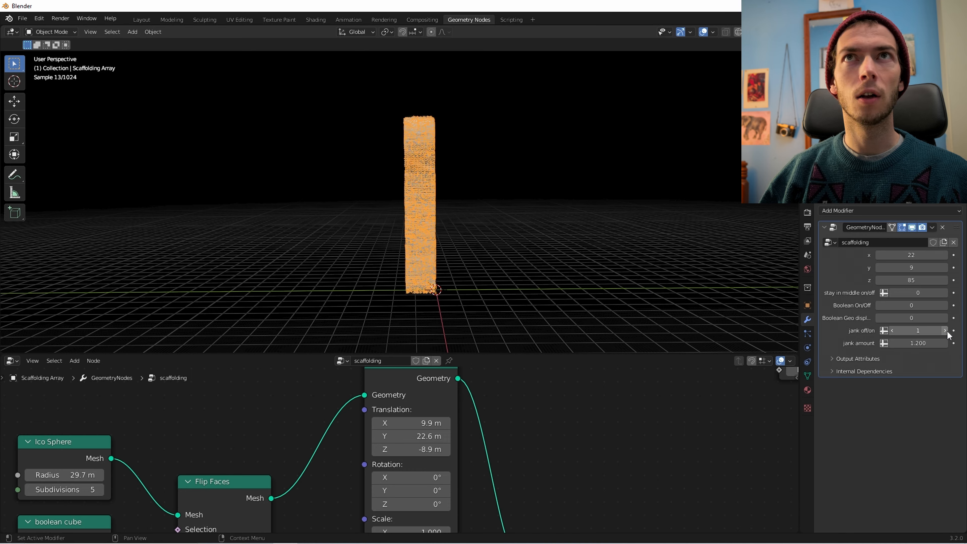
- Deselect the scaffolding tower, inspect its rendered detail up close and return the viewport to solid shading
scroll(580, 254, up, 8)
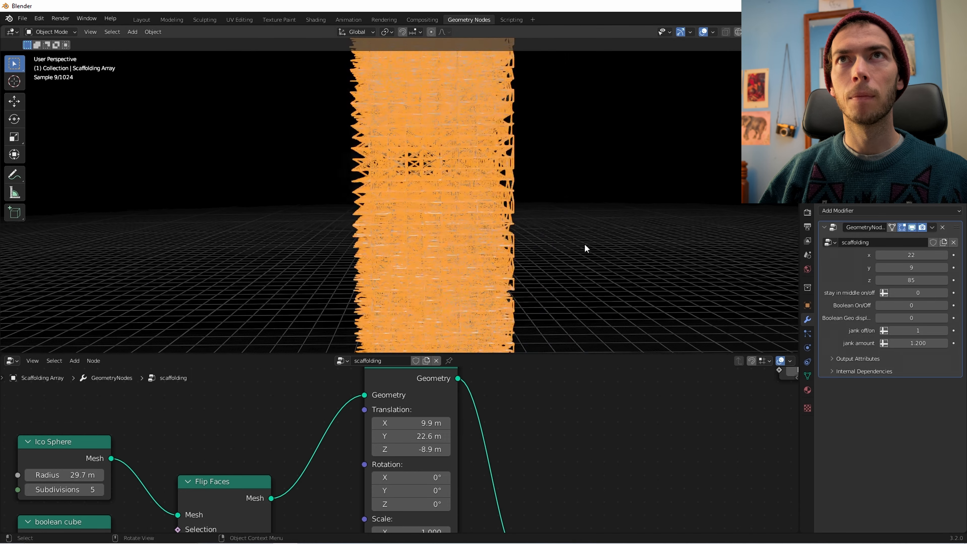
click(550, 238)
scroll(504, 240, up, 6)
scroll(499, 244, down, 7)
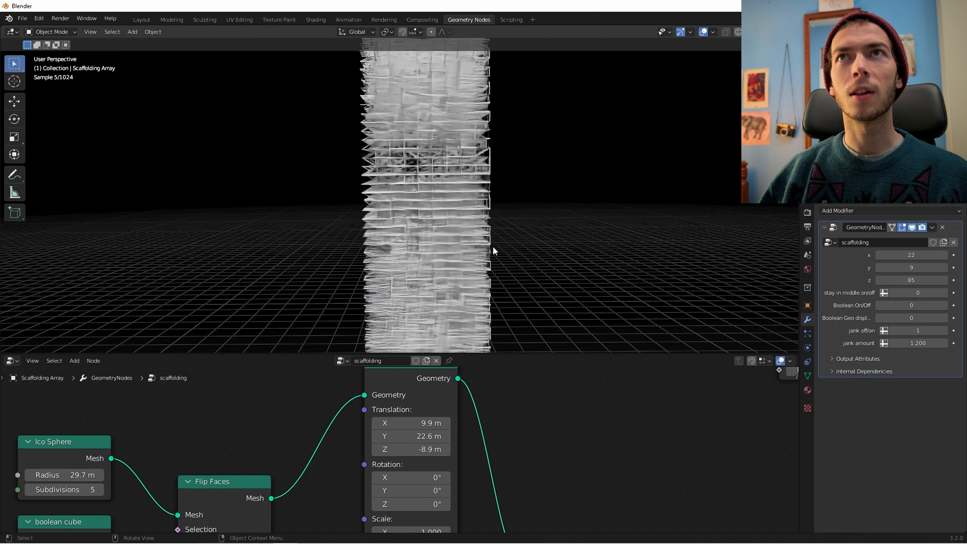
middle_drag(493, 246, 722, 54)
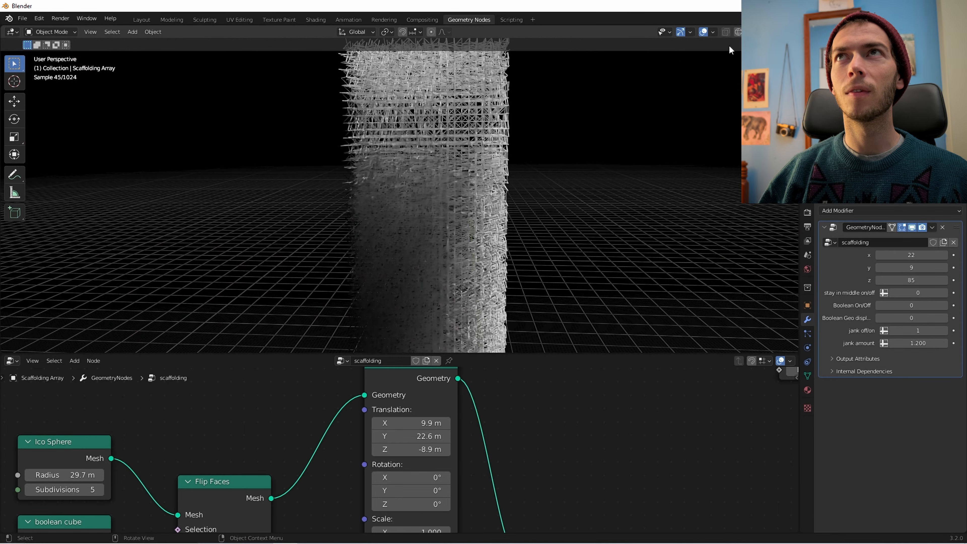
click(749, 32)
mouse_move(524, 194)
middle_down()
mouse_move(565, 181)
mouse_move(550, 166)
middle_up()
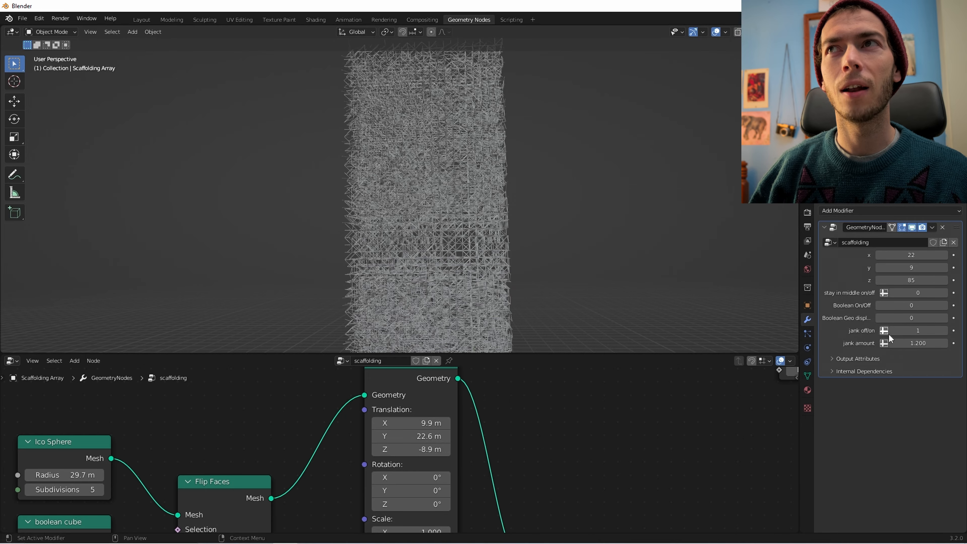
- Set the scaffolding modifier's y count to 72 and view the widened structure up close
middle_drag(485, 184, 652, 247)
drag(912, 268, 926, 268)
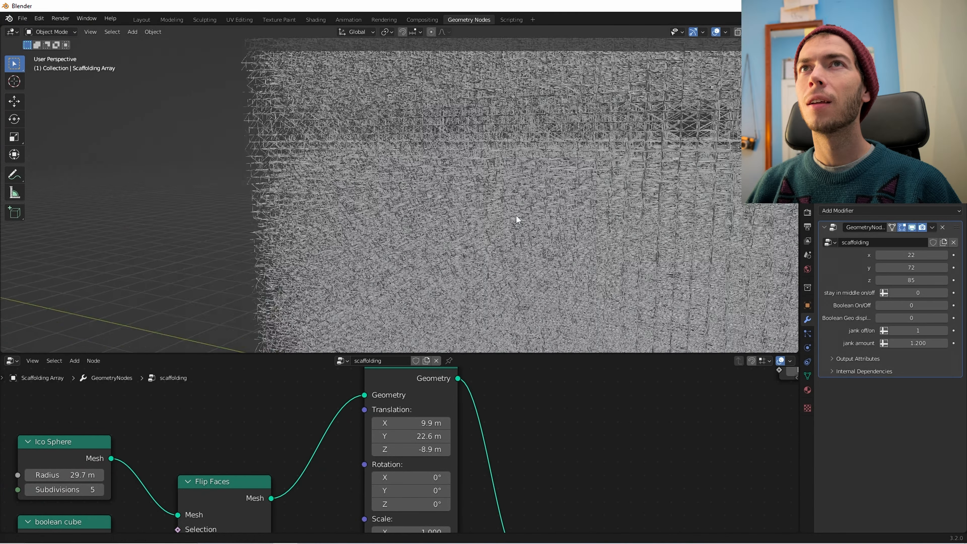
scroll(516, 214, up, 3)
middle_drag(545, 207, 560, 195)
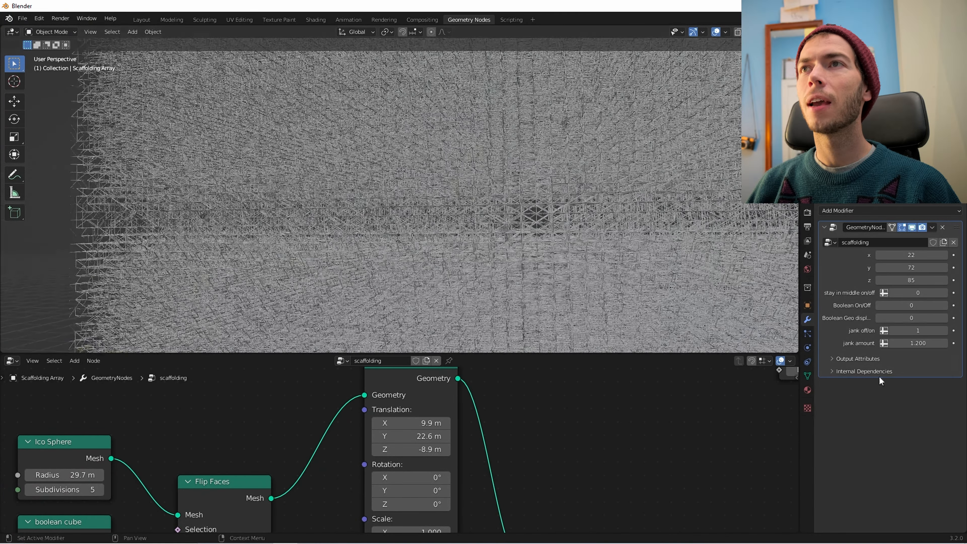
- Lower the scaffolding modifier's jank amount to 1.110 and inspect the structure from another angle
click(894, 341)
click(895, 341)
click(895, 340)
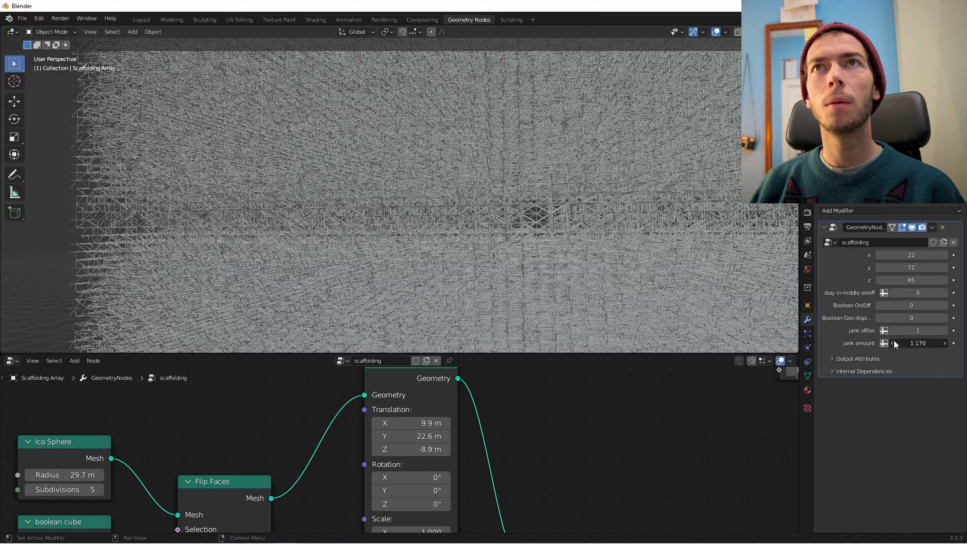
click(894, 341)
click(894, 341)
click(894, 341)
click(894, 341)
click(895, 341)
click(894, 341)
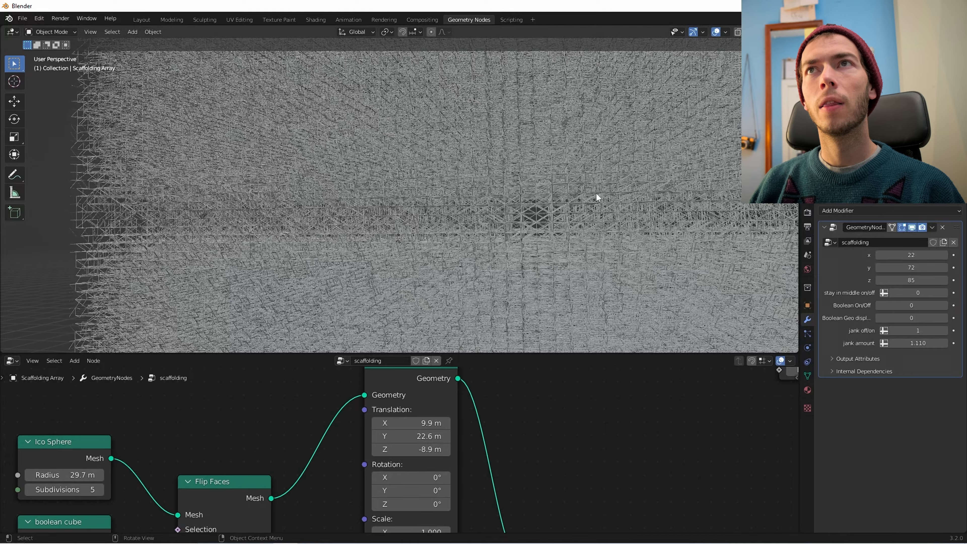
middle_drag(596, 193, 625, 213)
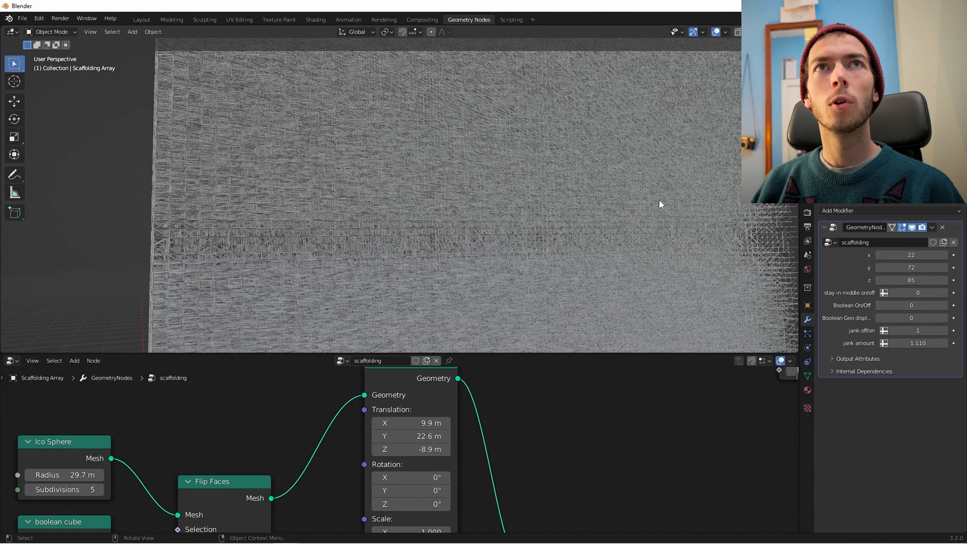
- Play the scaffolding's jank animation briefly and stop it
key(space)
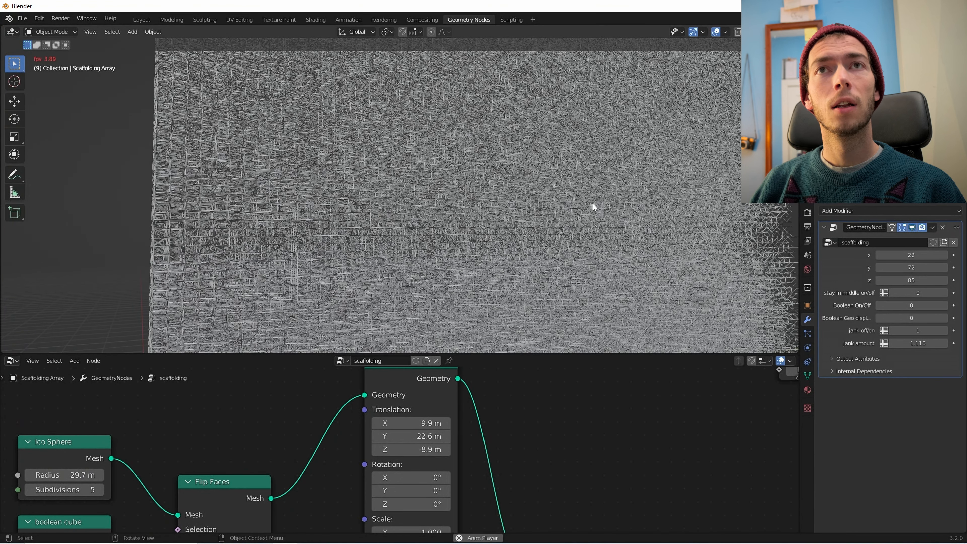
scroll(554, 409, down, 3)
key(space)
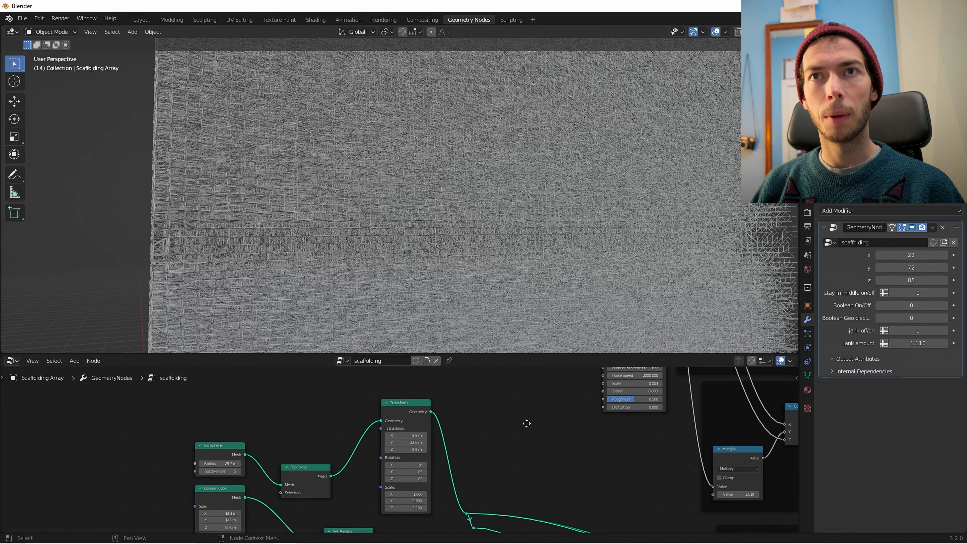
- Examine the node tree around the jank position frame and the contents of the PERFECT NOISE LOOP group, and return to the main tree
middle_drag(524, 481, 409, 447)
scroll(409, 447, down, 3)
scroll(406, 449, down, 6)
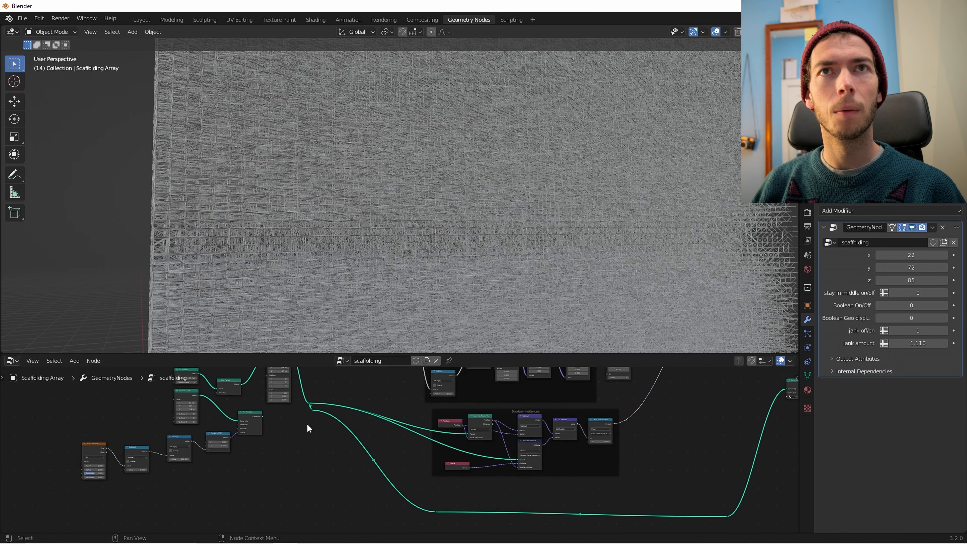
middle_drag(305, 424, 357, 507)
middle_drag(445, 490, 430, 370)
scroll(407, 484, up, 7)
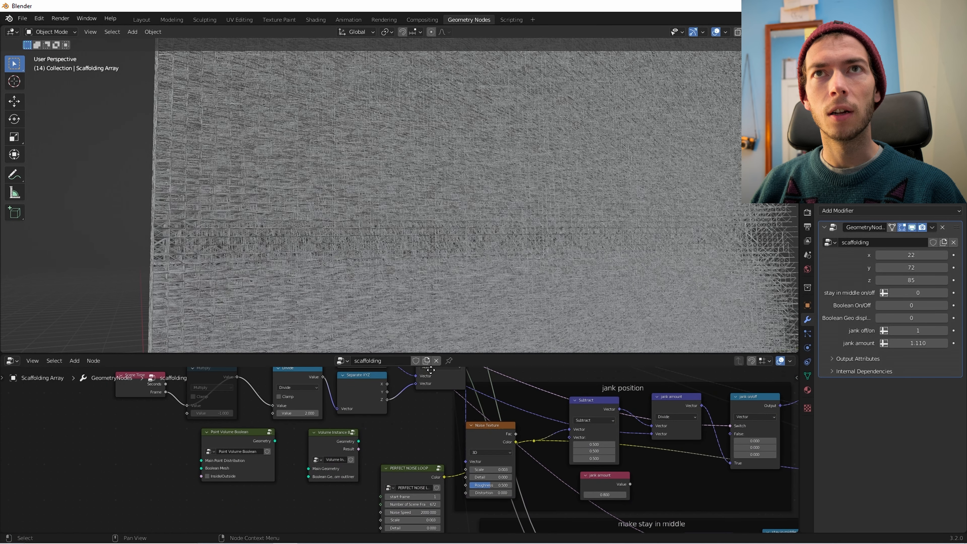
middle_drag(421, 456, 412, 371)
key(Tab)
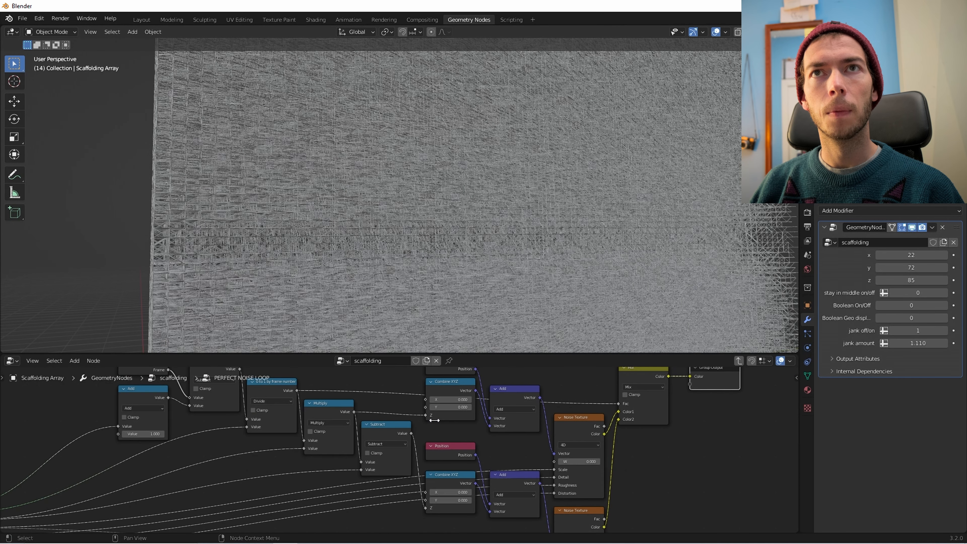
scroll(433, 444, down, 4)
key(Tab)
scroll(433, 446, up, 3)
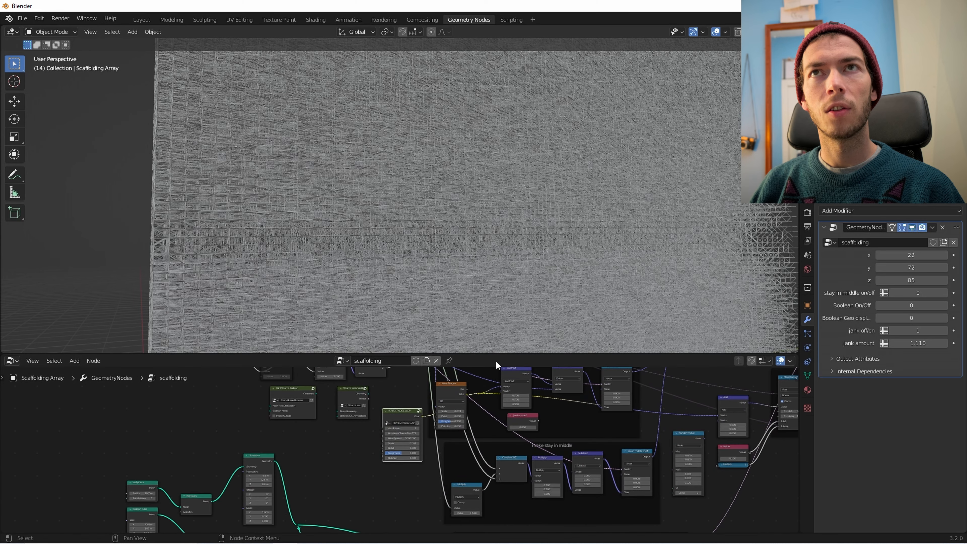
- Set the scaffolding modifier's counts to 11 in x, 44 in y and 44 in z and play the animation
key(space)
key(space)
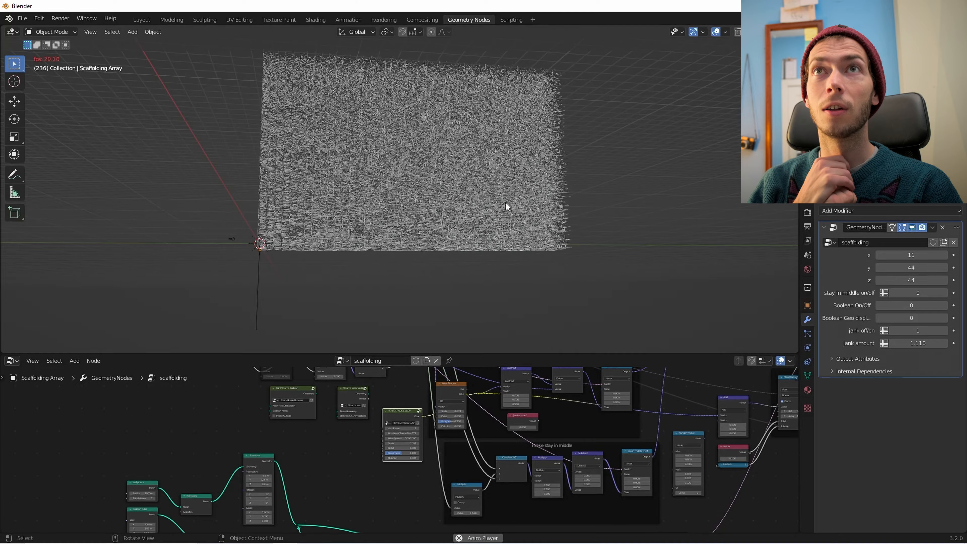
- View the animated scaffolding up close and stop the animation
mouse_move(497, 193)
middle_down()
mouse_move(473, 136)
mouse_move(458, 203)
mouse_move(460, 186)
mouse_move(492, 185)
middle_up()
scroll(477, 141, up, 7)
key(space)
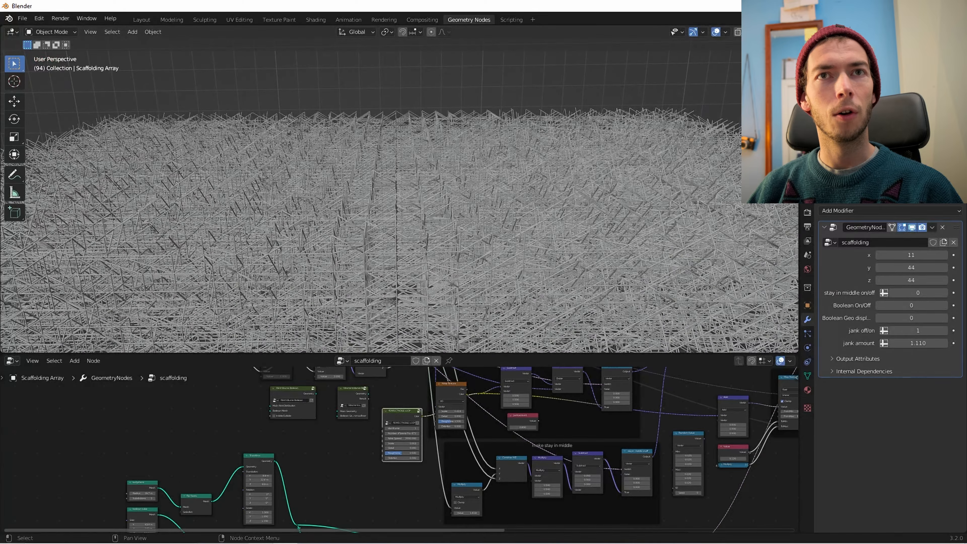
- Switch to File Explorer and view the rendered sequence from the "3_out of control noise position jank" folder in an enlarged djv_view window
key(alt+Tab)
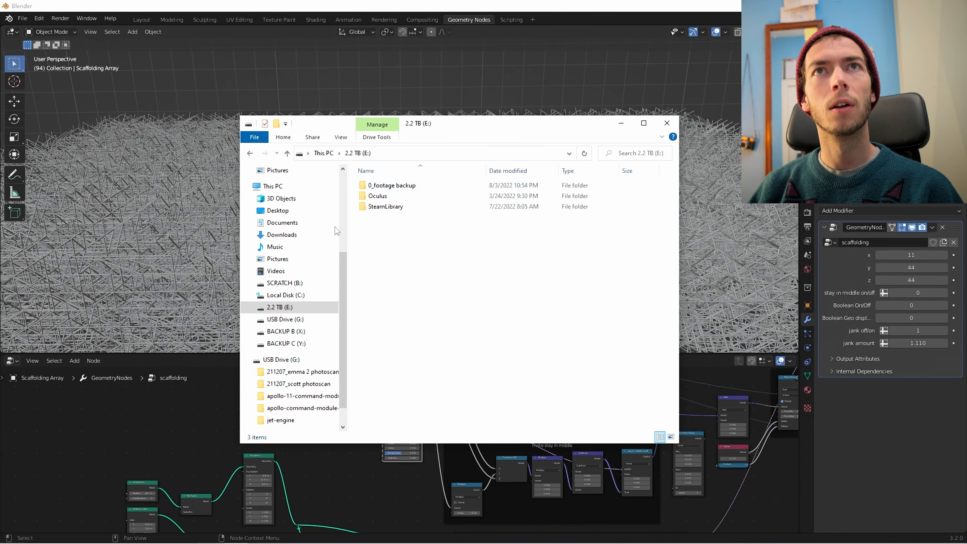
key(alt+Tab)
click(654, 30)
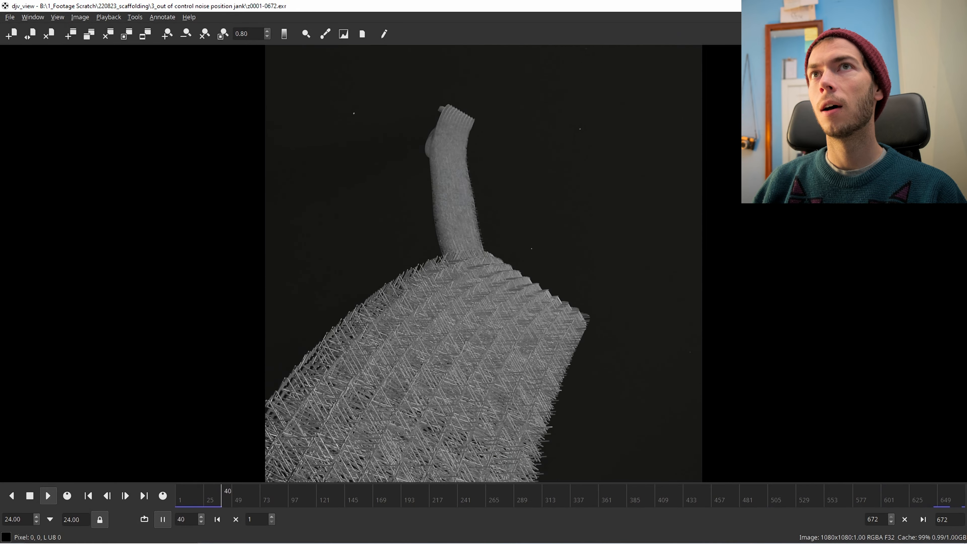
- Close that render and view the sequence from the "4 more in control" folder in an enlarged djv_view window
click(956, 6)
click(406, 154)
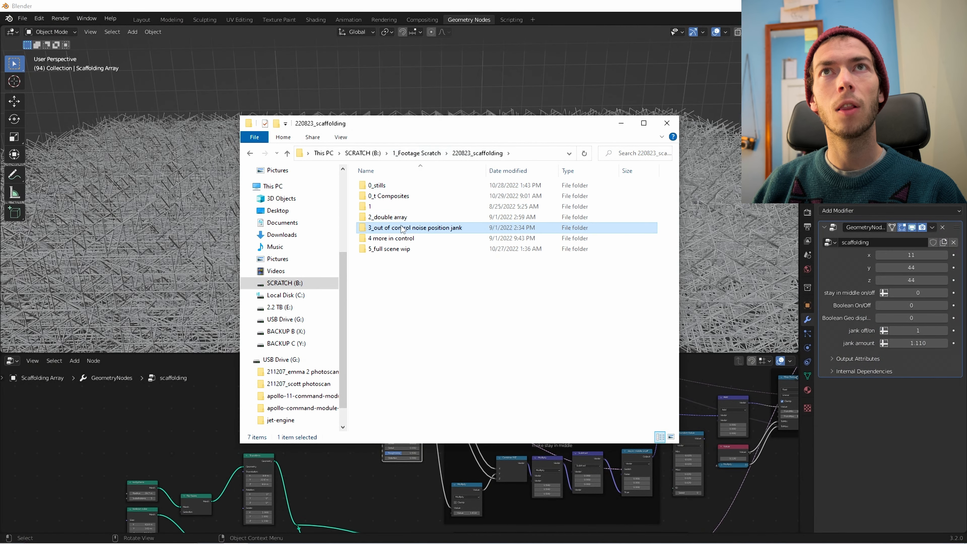
double_click(401, 238)
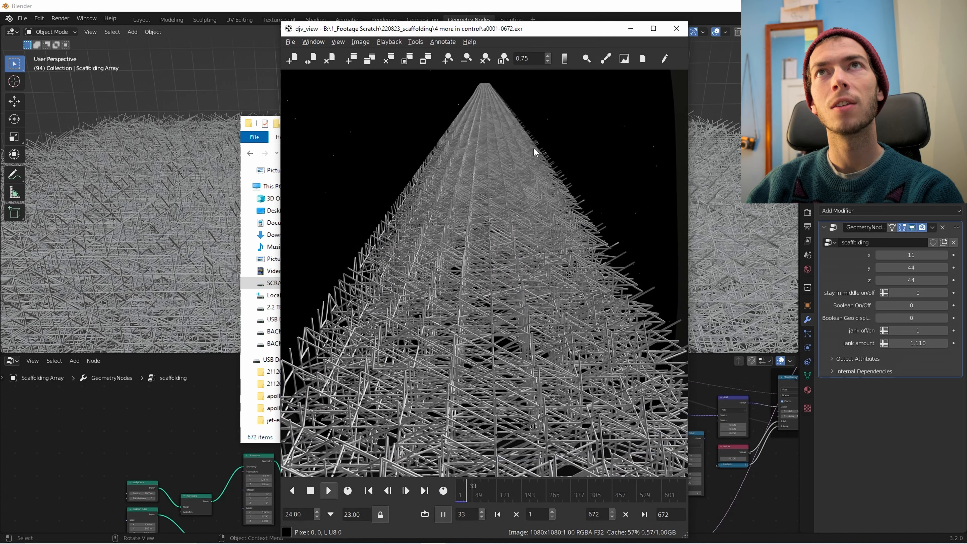
click(653, 29)
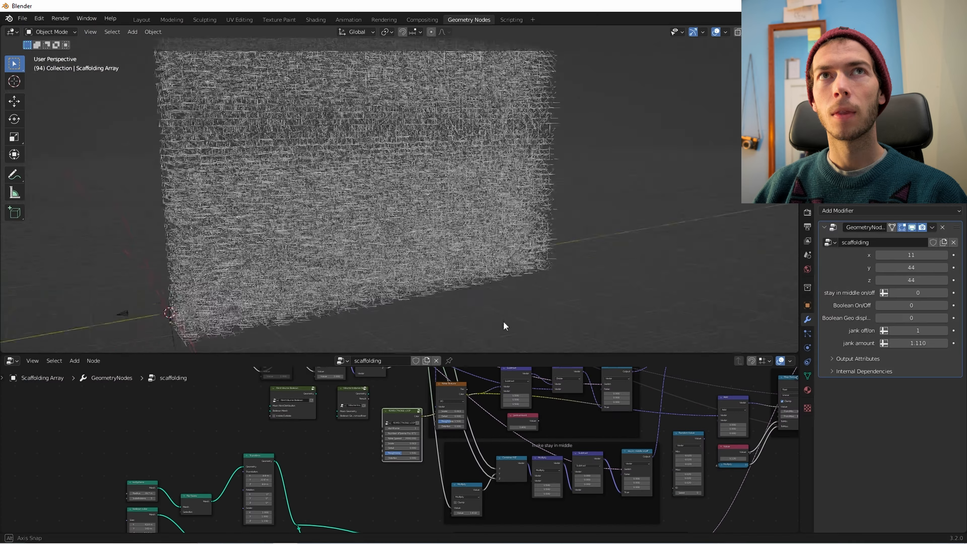
- Return to Blender and set the scaffolding modifier's stay in middle on/off value to 1
middle_drag(504, 325, 534, 229)
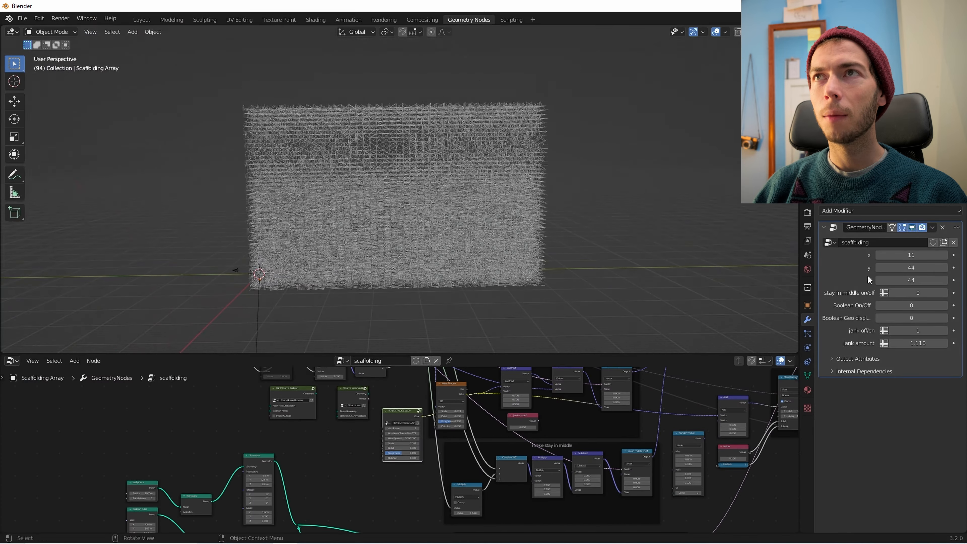
click(946, 294)
middle_drag(439, 299, 440, 260)
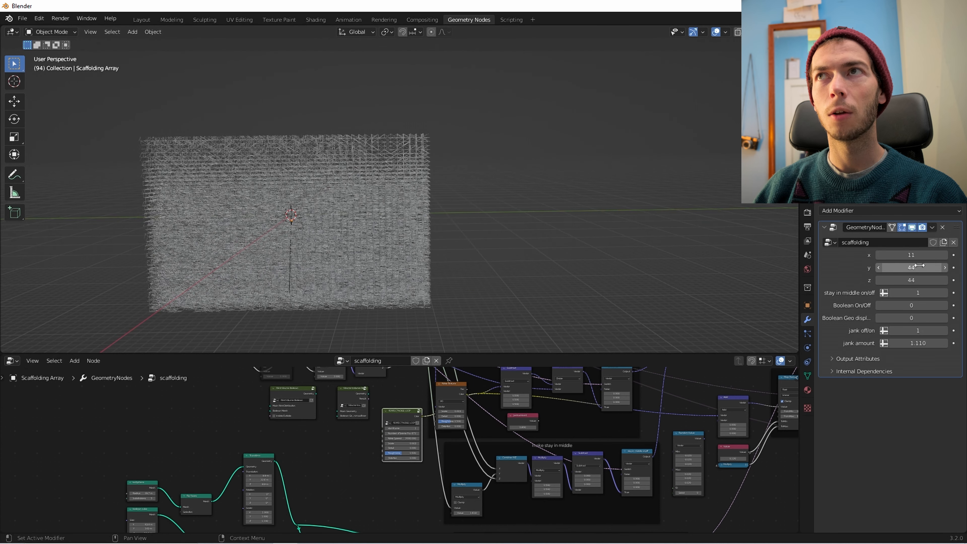
- Set the scaffolding modifier's counts to 4 in x, 33 in y and 25 in z and inspect the structure up close
drag(920, 266, 901, 255)
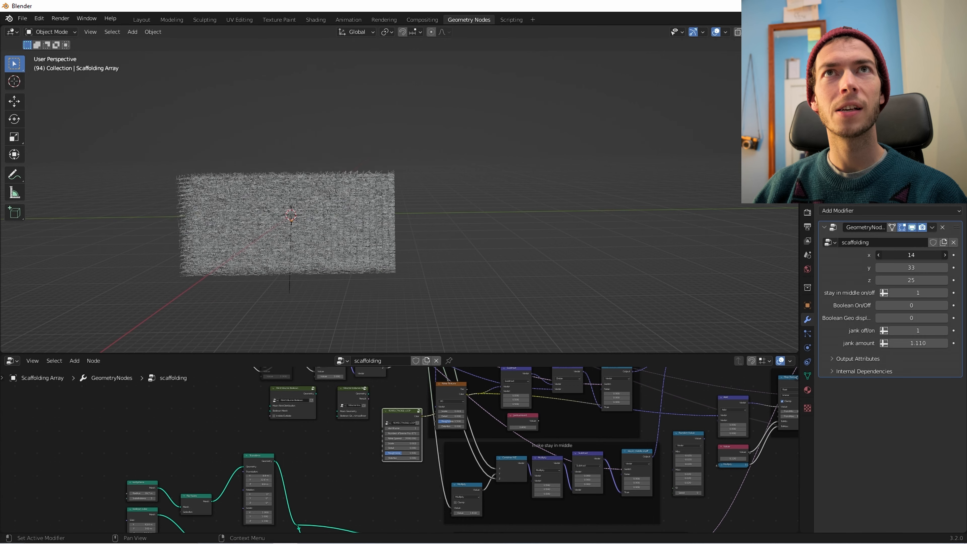
middle_drag(764, 287, 566, 198)
scroll(490, 233, up, 3)
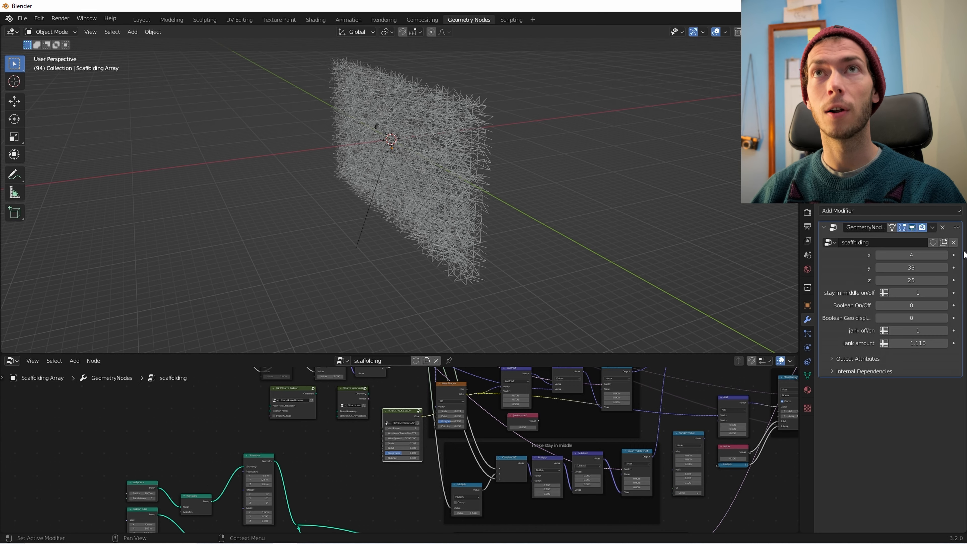
scroll(522, 145, up, 3)
middle_drag(521, 145, 441, 208)
scroll(446, 207, up, 3)
shift+middle_drag(488, 182, 470, 255)
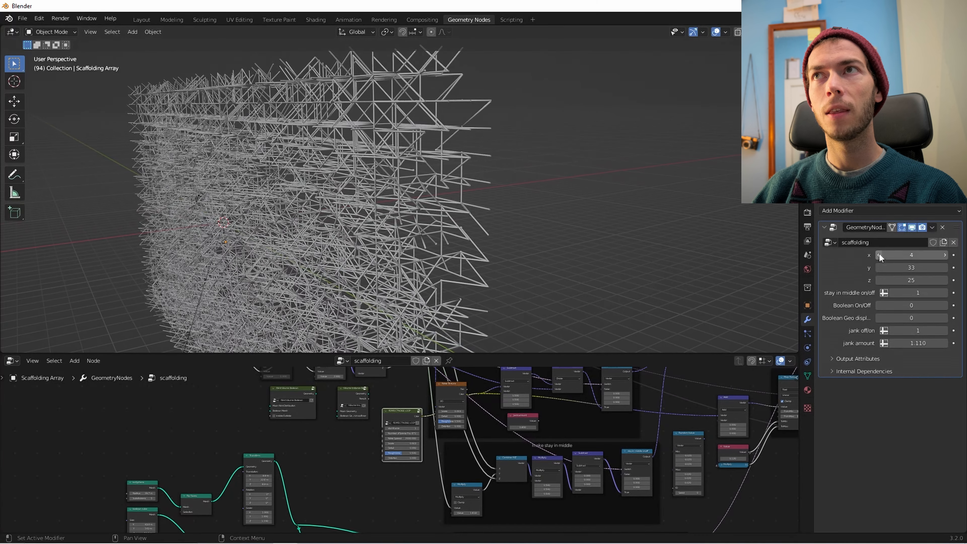
- Raise the scaffolding's y count to 46 and lower it to 38
drag(918, 269, 938, 269)
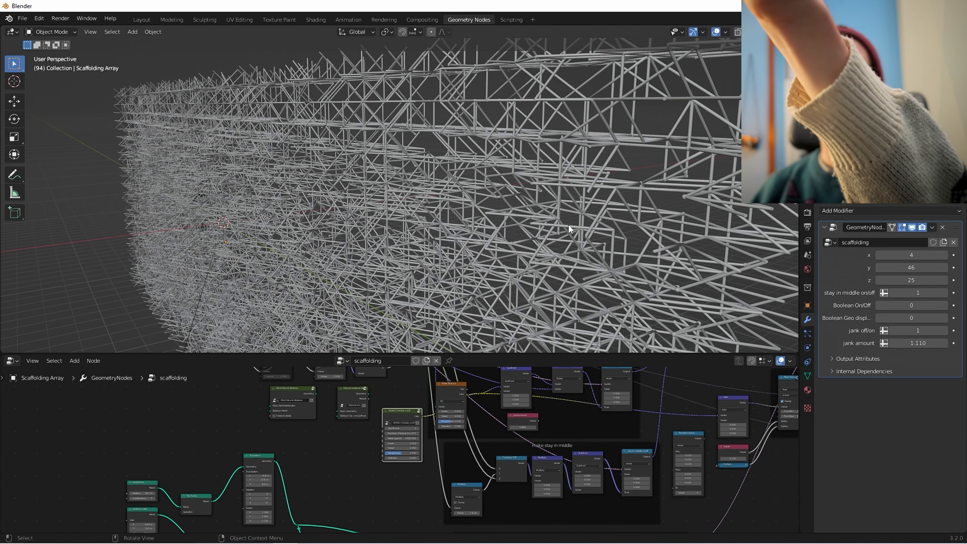
scroll(559, 215, up, 3)
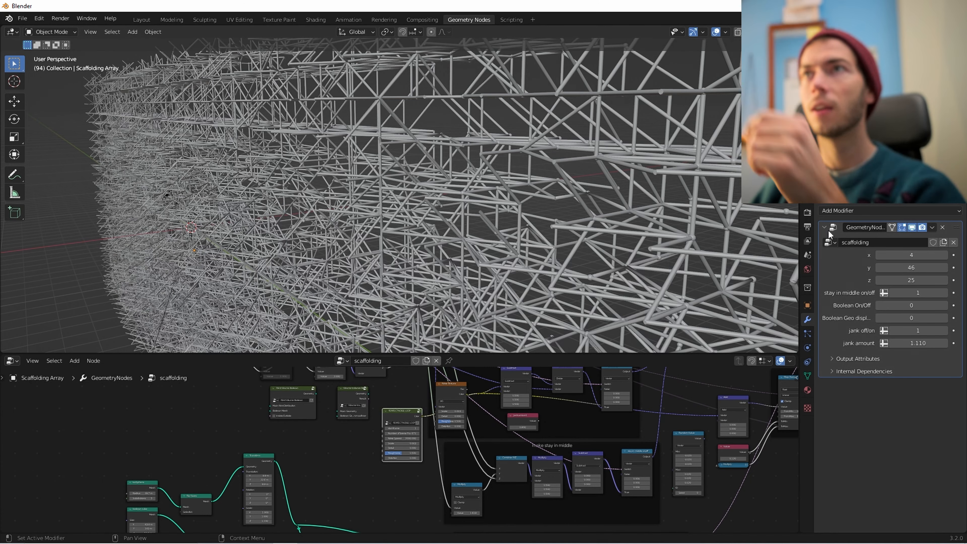
drag(911, 268, 899, 268)
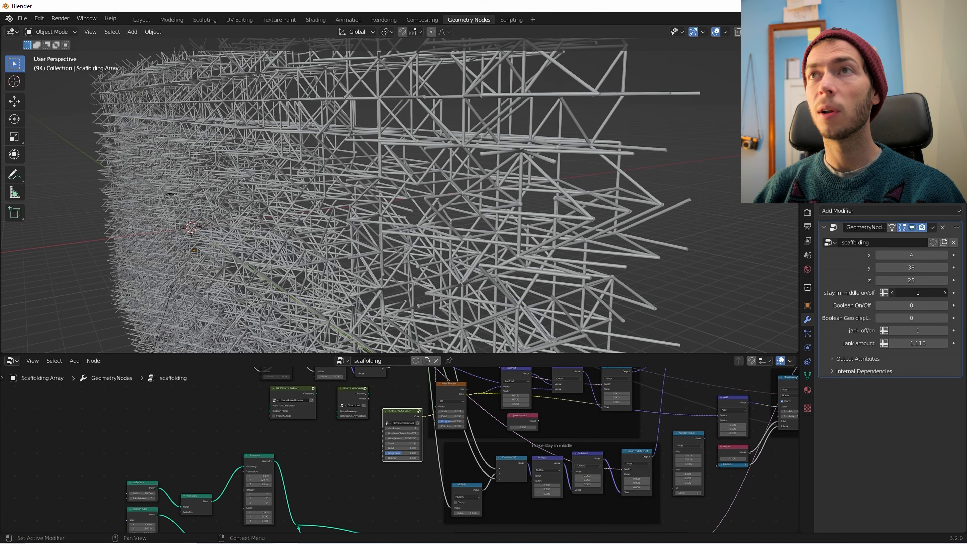
- Set stay in middle on/off to 0 and hide the Scaffolding Array object
click(892, 292)
scroll(411, 267, down, 10)
middle_drag(360, 228, 457, 237)
click(458, 237)
key(h)
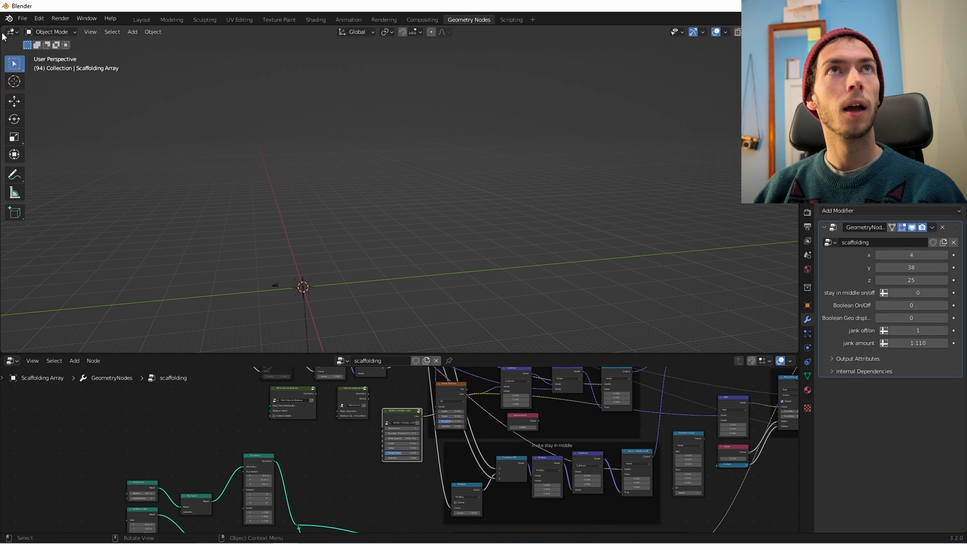
- Split the 3D viewport, turn the new area into an Asset Browser and show the User Library's Scaffolding catalog
drag(3, 29, 285, 38)
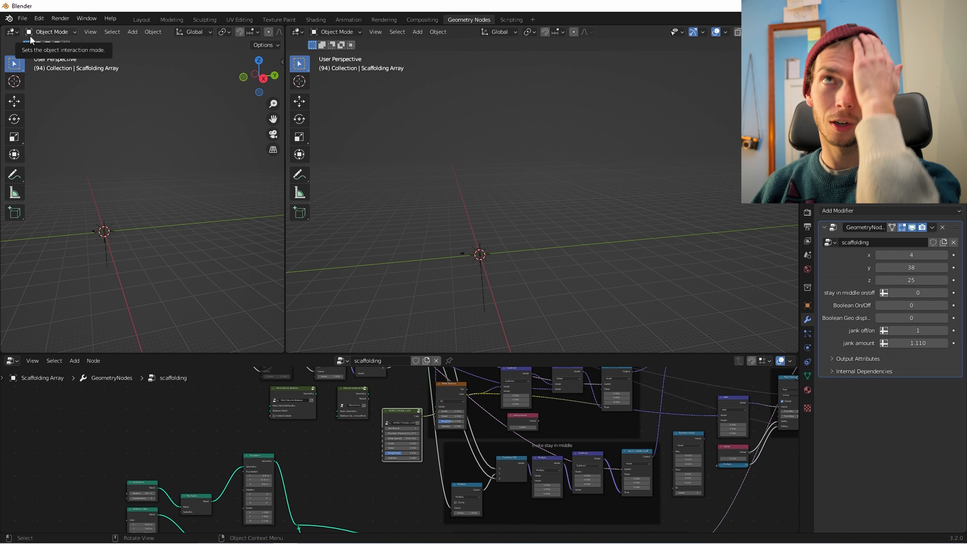
click(12, 32)
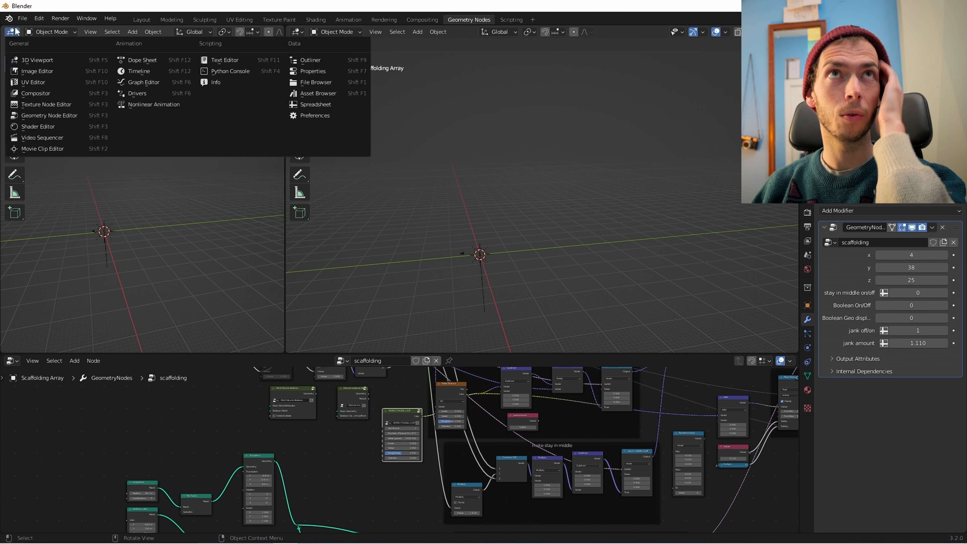
click(318, 95)
click(21, 51)
click(27, 76)
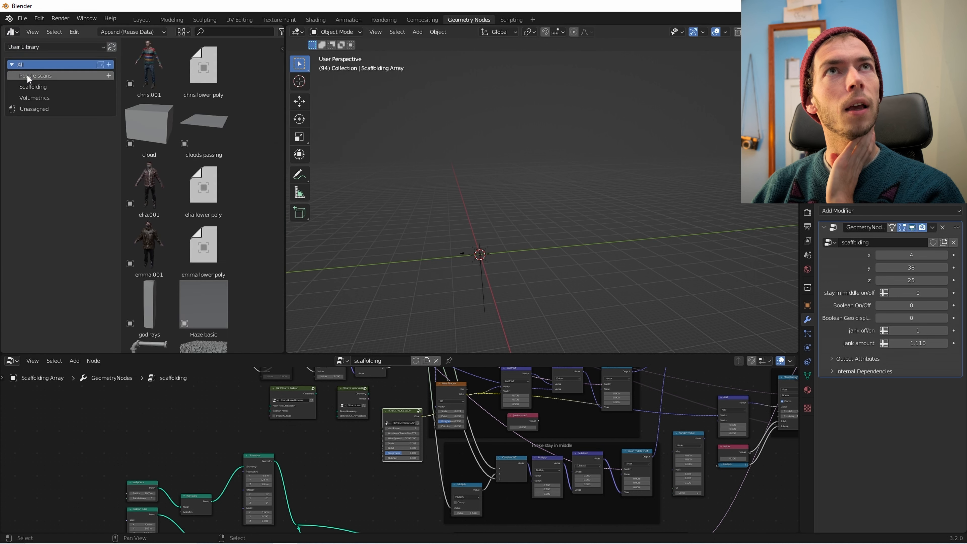
click(40, 88)
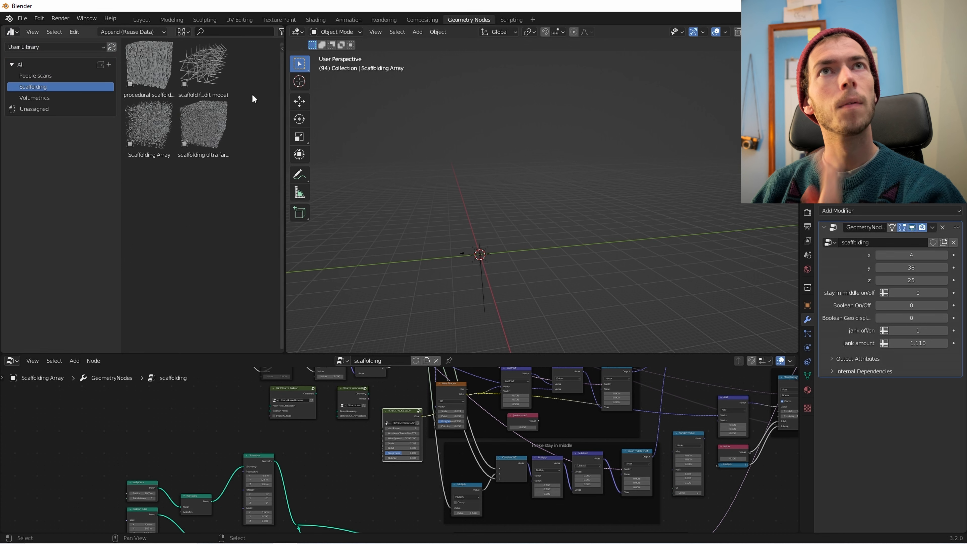
- Add the "scaffold from mesh (edit mode)" asset to the scene near the origin and frame it in the viewport
drag(202, 71, 491, 253)
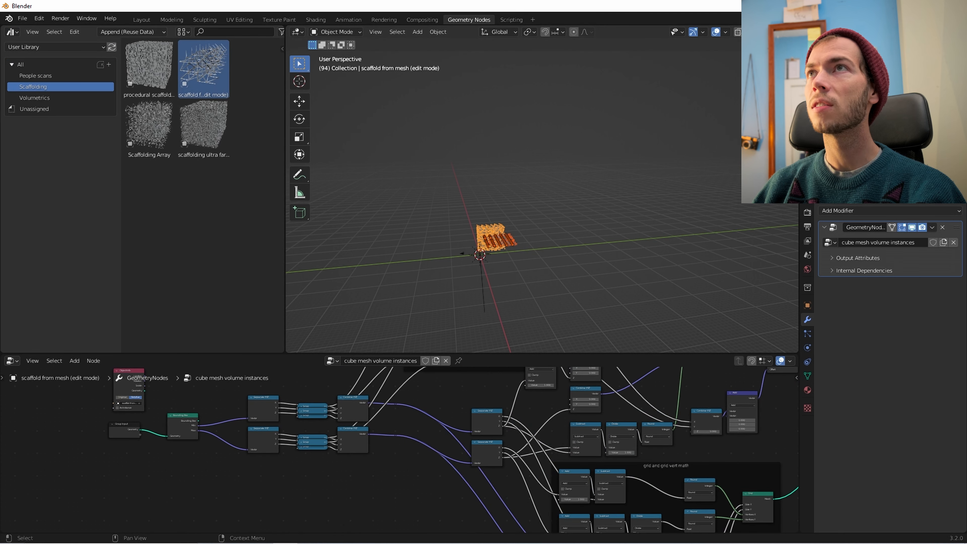
scroll(570, 253, up, 7)
shift+middle_drag(511, 270, 585, 139)
middle_drag(585, 139, 527, 244)
- Enlarge the node editor and examine the cube mesh volume instances tree, including its middle offset and grid math frames
drag(526, 354, 530, 176)
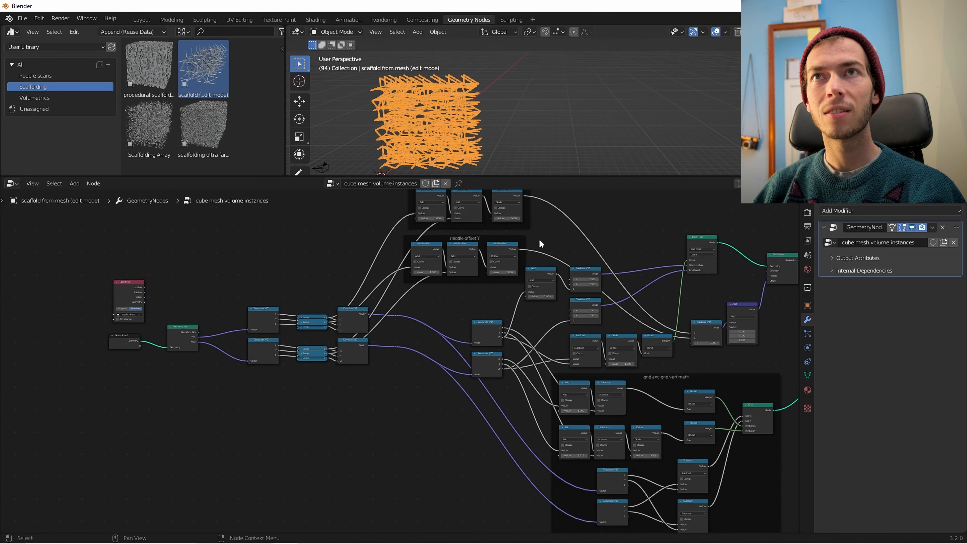
scroll(540, 290, down, 6)
middle_drag(539, 305, 325, 331)
scroll(325, 331, up, 2)
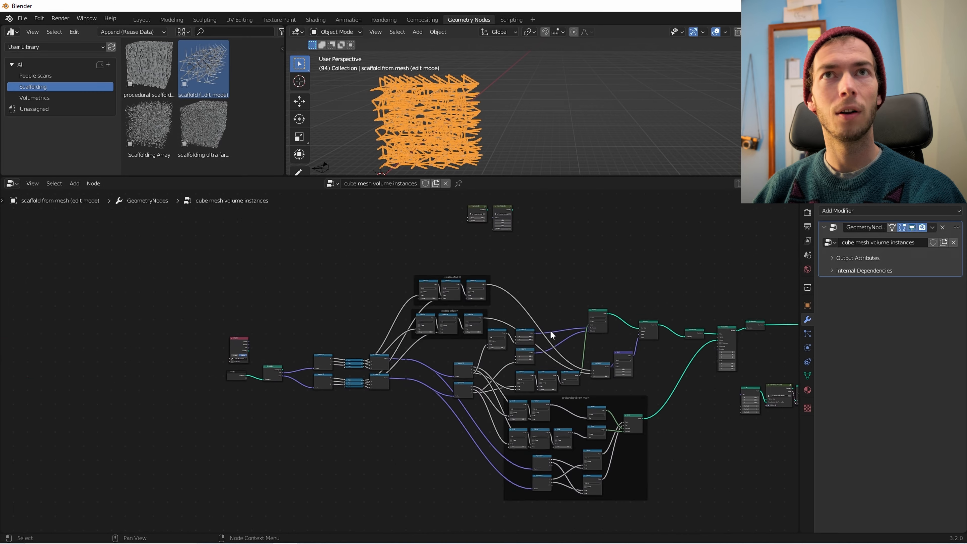
scroll(277, 347, up, 2)
scroll(260, 379, up, 2)
scroll(153, 373, down, 7)
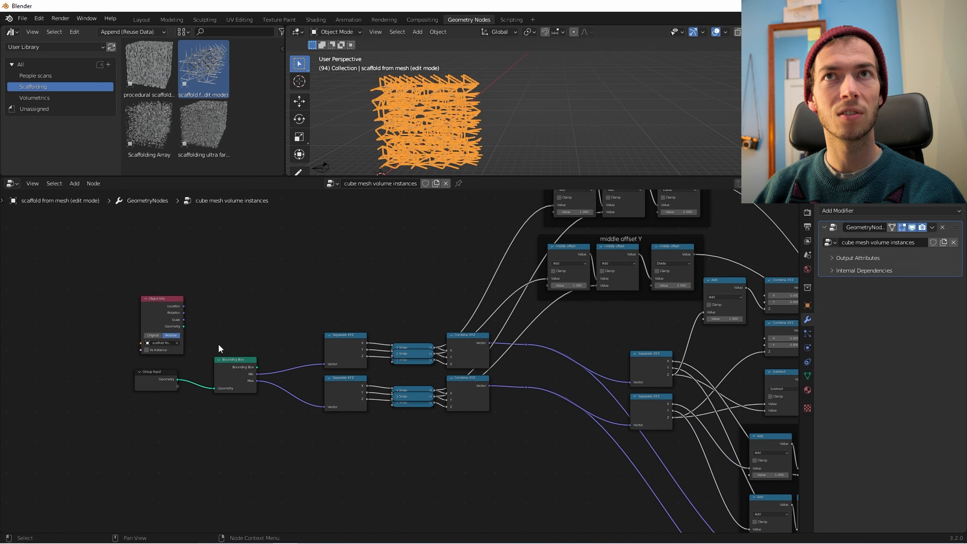
middle_drag(401, 296, 295, 359)
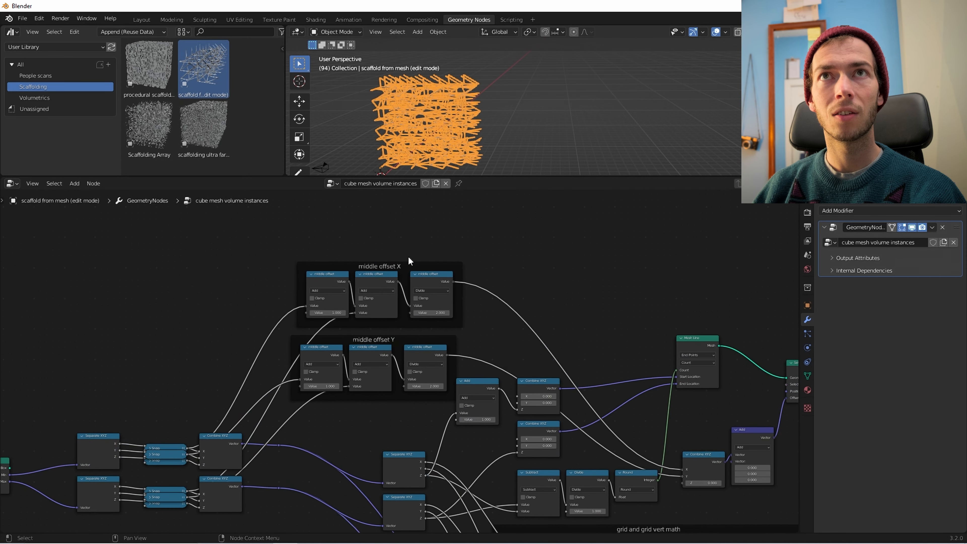
scroll(409, 261, up, 2)
scroll(555, 381, down, 3)
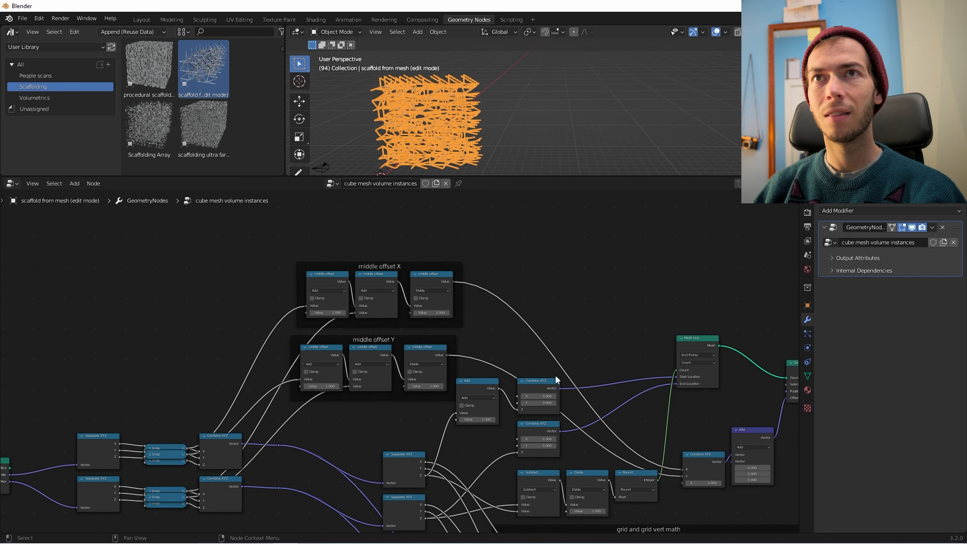
middle_drag(579, 377, 473, 320)
middle_drag(487, 376, 467, 345)
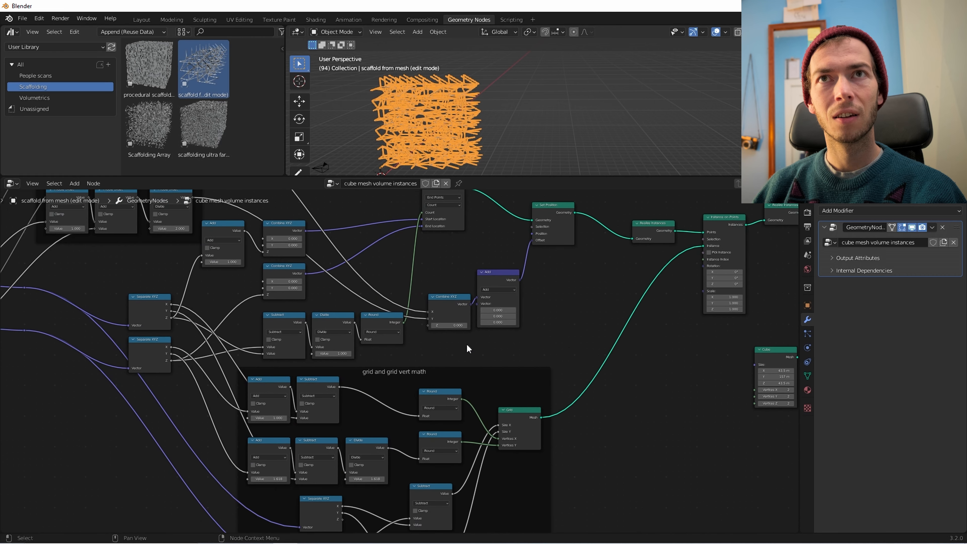
scroll(467, 346, down, 3)
middle_drag(370, 316, 454, 367)
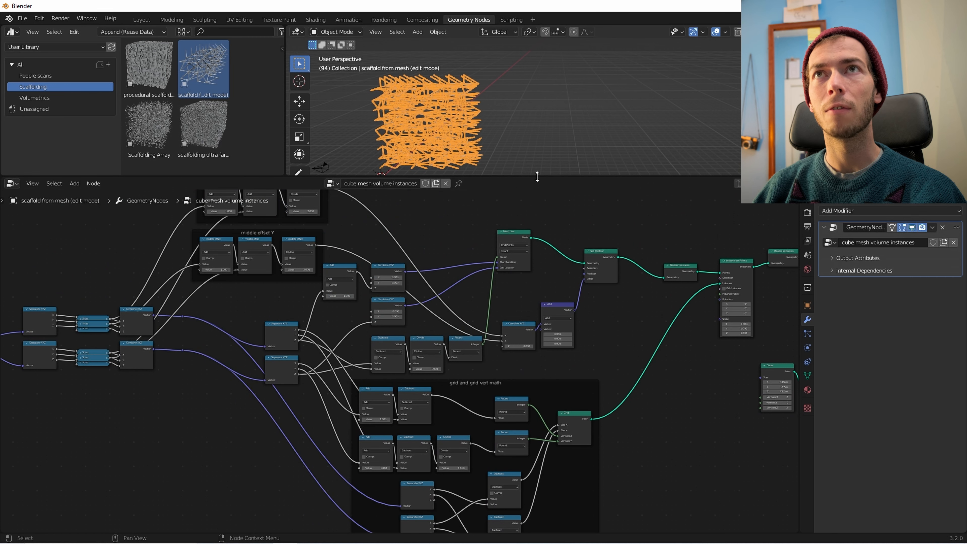
- Shrink the node editor and close the Asset Browser area to give the 3D viewport the full width
drag(538, 177, 534, 412)
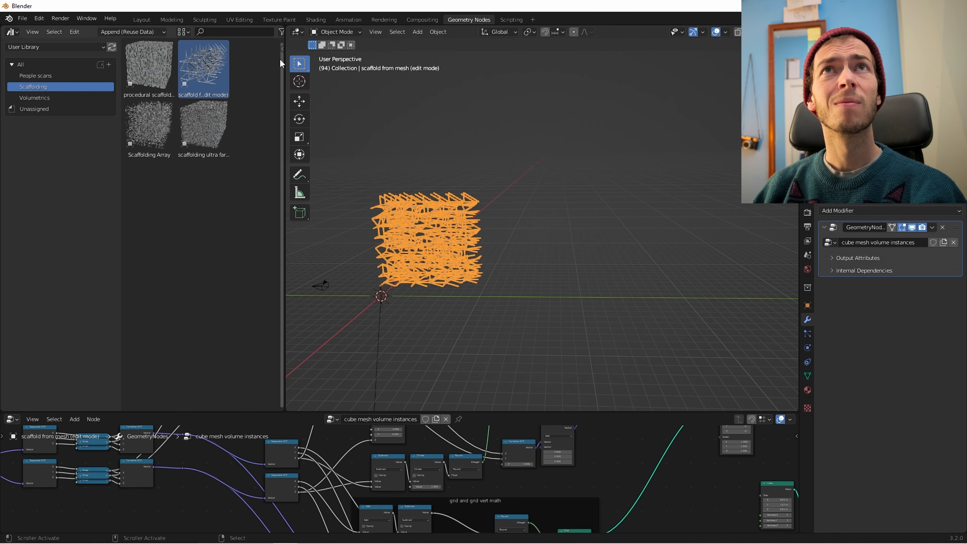
drag(285, 45, 206, 76)
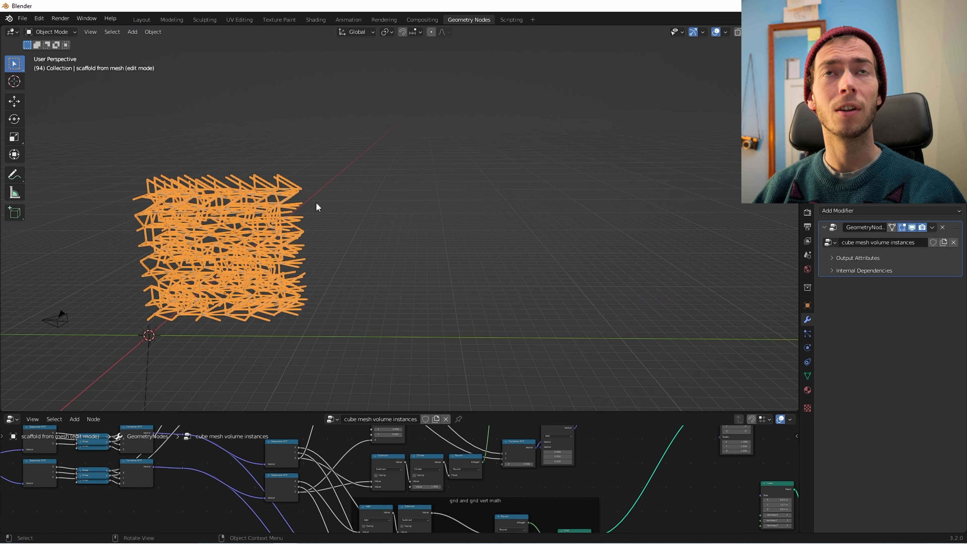
middle_drag(317, 206, 479, 172)
- Dismiss the object context menu and enter Edit Mode on the scaffold from mesh object
right_click(479, 172)
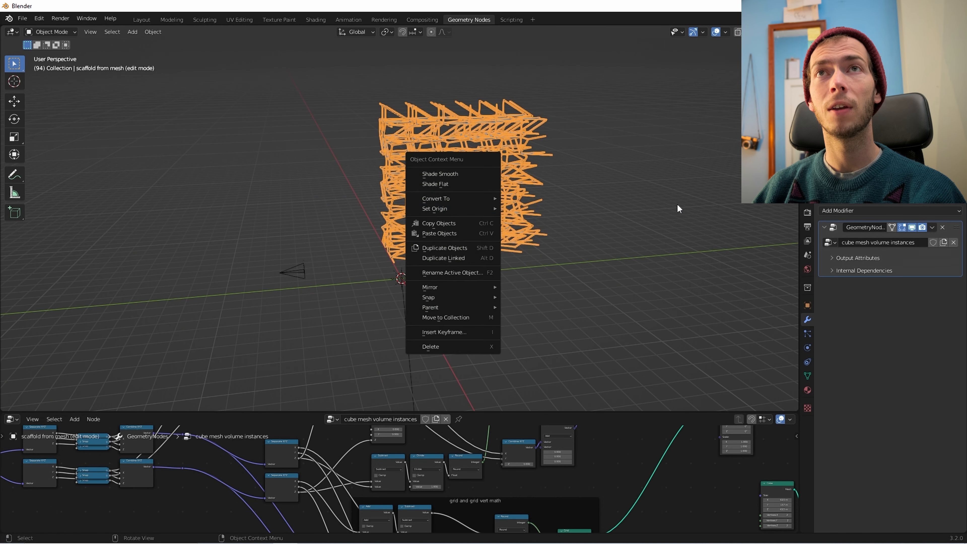
click(662, 185)
click(465, 165)
key(Tab)
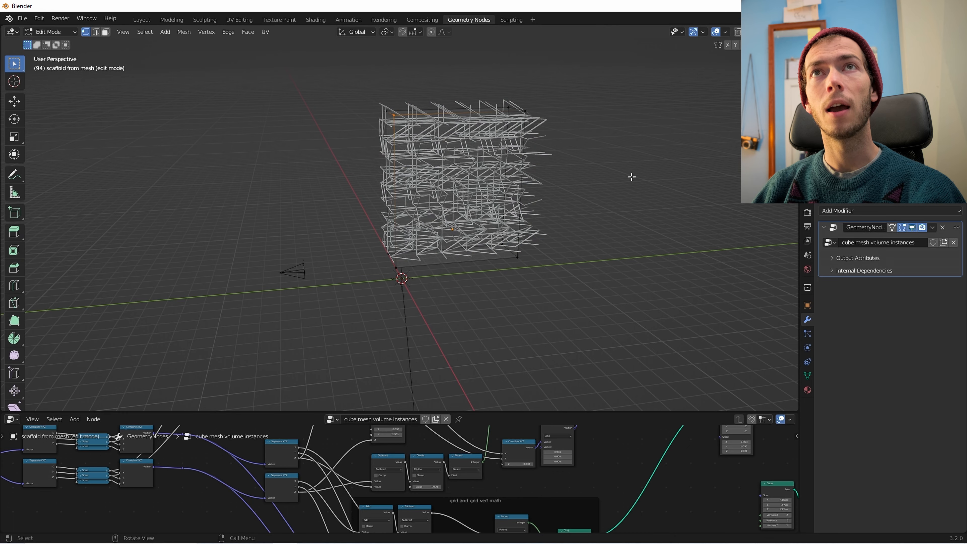
- Select the top face of the scaffold's cage mesh and move it upward along the Z axis to make the structure taller
middle_drag(632, 177, 378, 169)
click(452, 159)
key(g)
key(z)
click(551, 180)
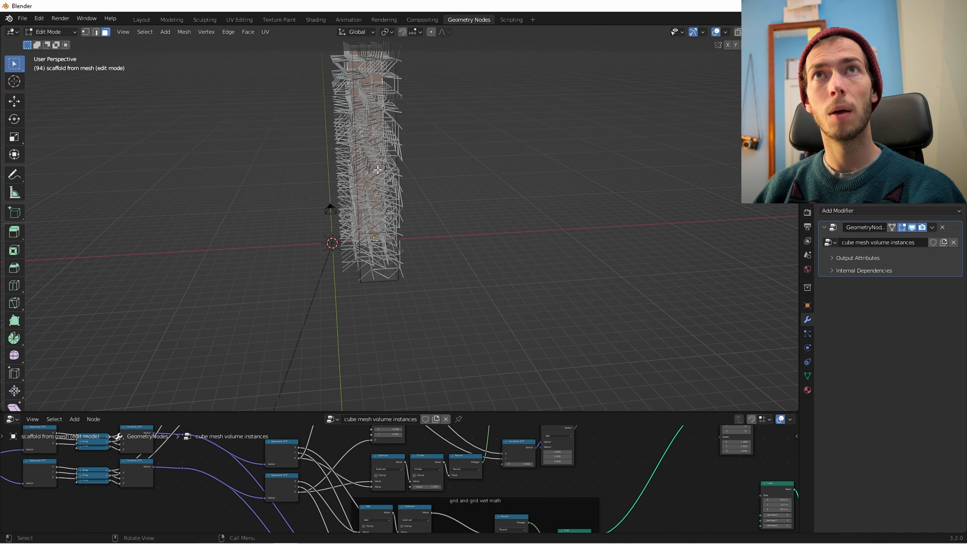
- Select the narrow end face of the scaffold's cage mesh and move it outward along the Y axis to lengthen the structure
click(383, 264)
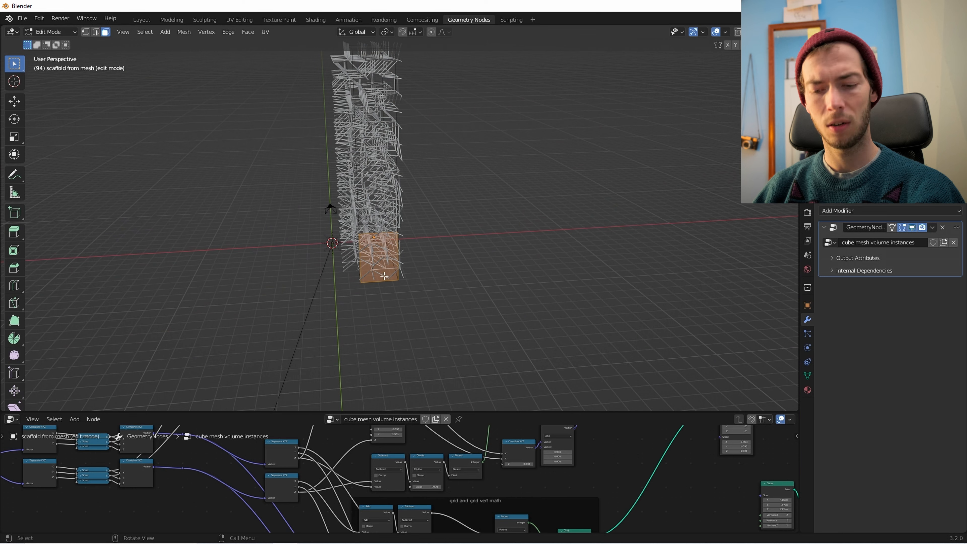
middle_drag(384, 276, 438, 278)
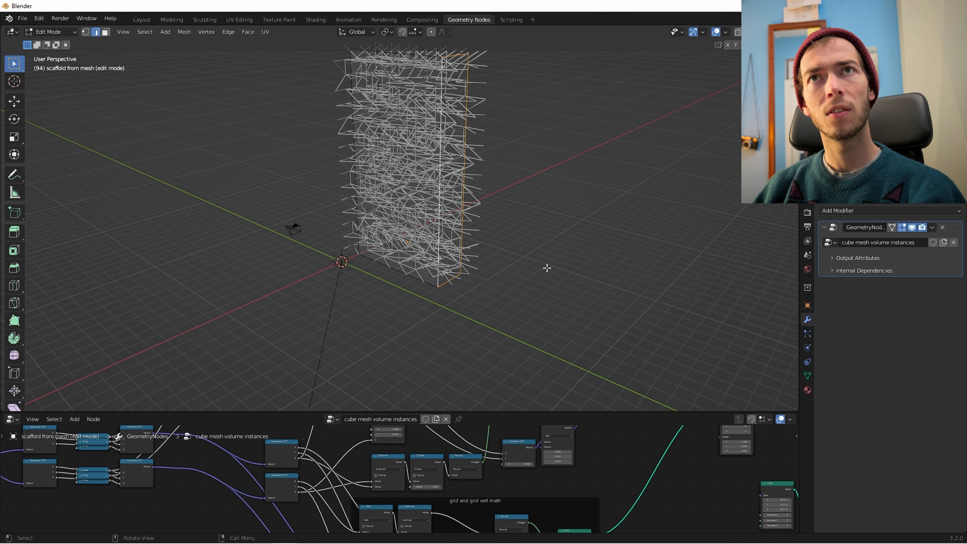
key(f)
click(462, 234)
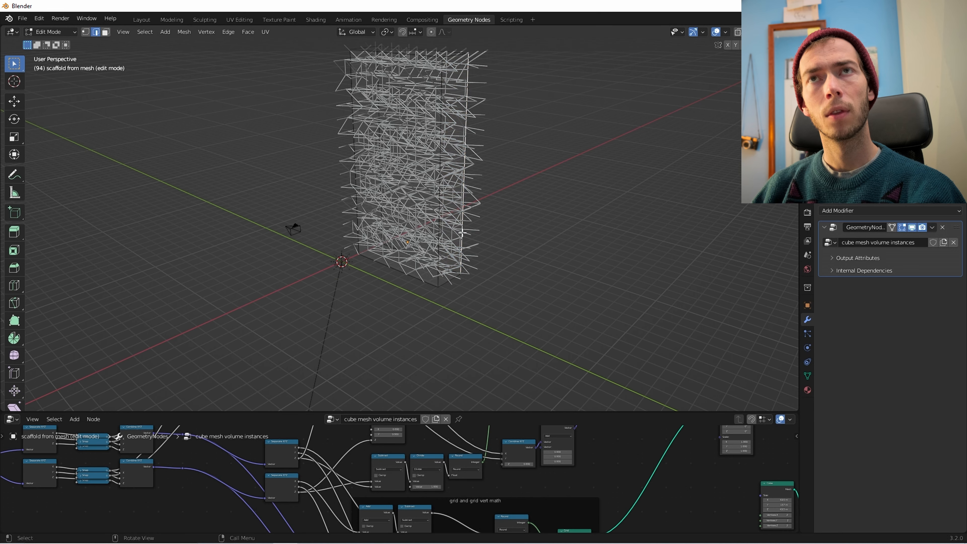
middle_drag(457, 231, 352, 300)
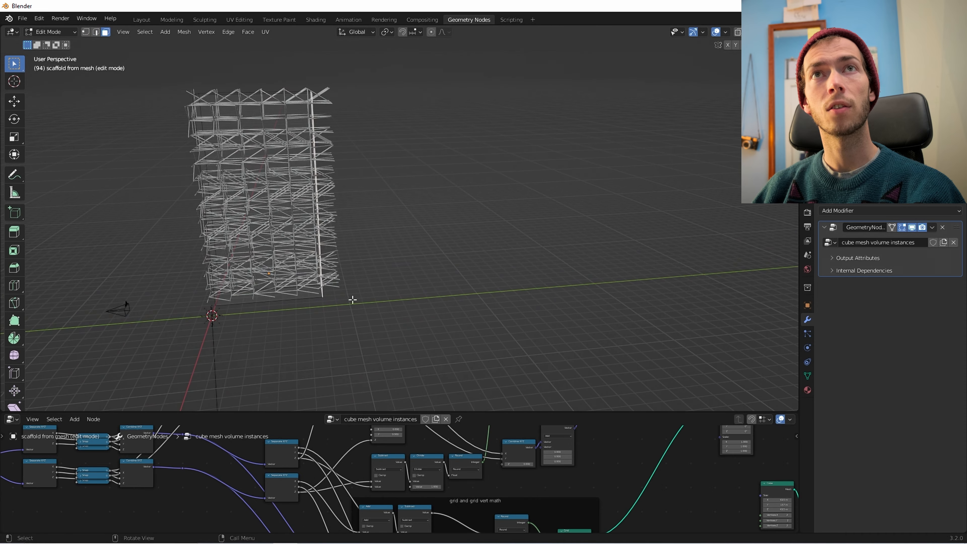
key(g)
key(y)
click(555, 307)
- Try to move a top corner vertex of the cage mesh freely to expand the scaffold volume
middle_drag(560, 301, 585, 242)
key(1)
click(522, 126)
scroll(537, 211, down, 5)
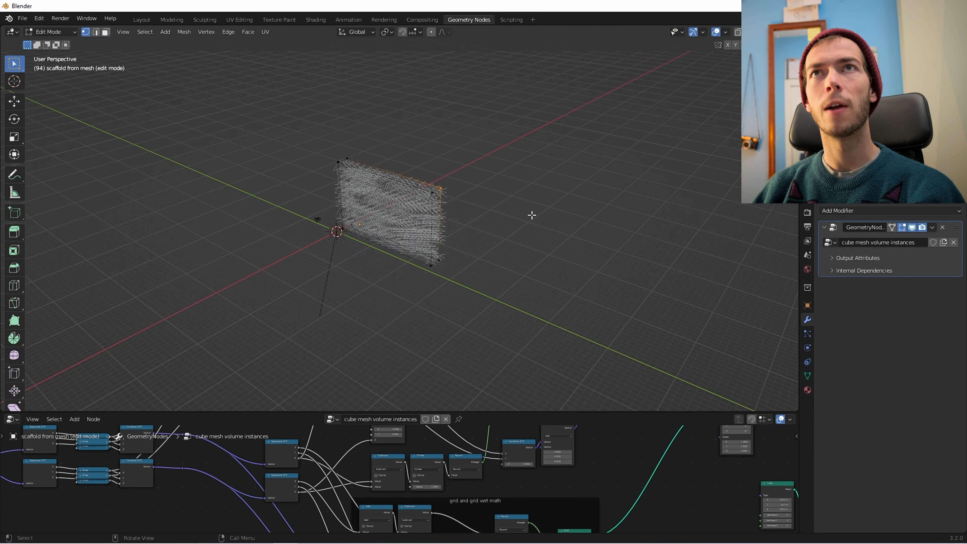
shift+middle_drag(533, 217, 501, 246)
key(g)
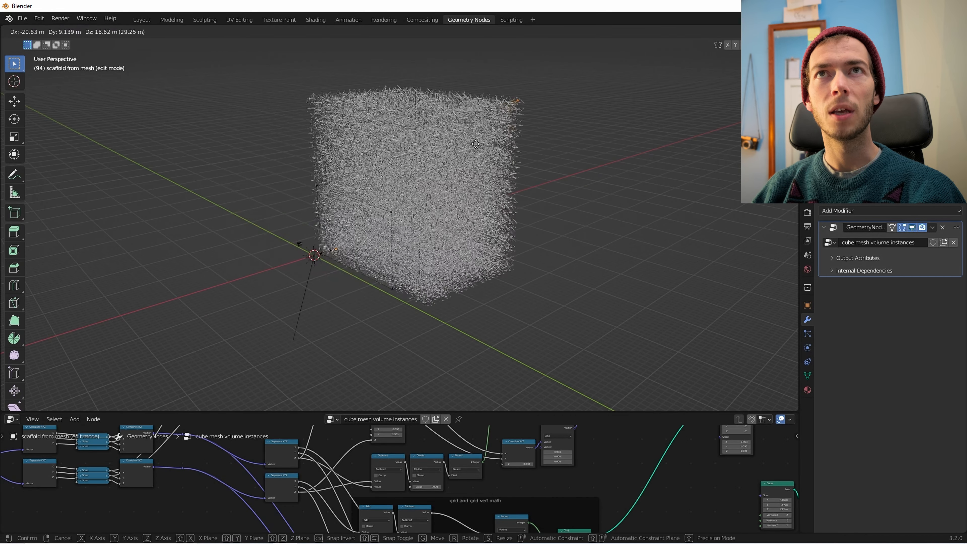
right_click(485, 199)
- Return to Object Mode and duplicate the scaffold, placing the copy above and beside the original
key(Tab)
scroll(449, 273, up, 5)
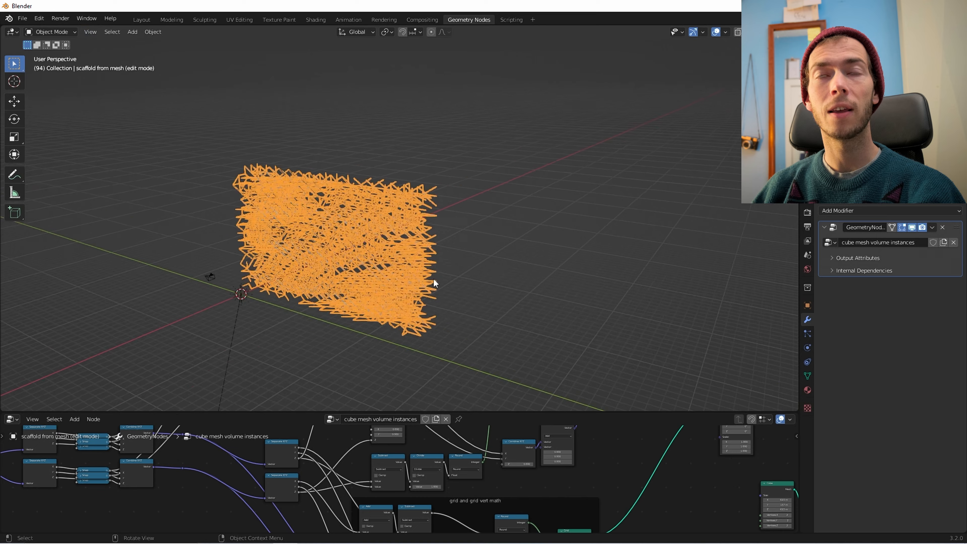
middle_drag(515, 284, 519, 291)
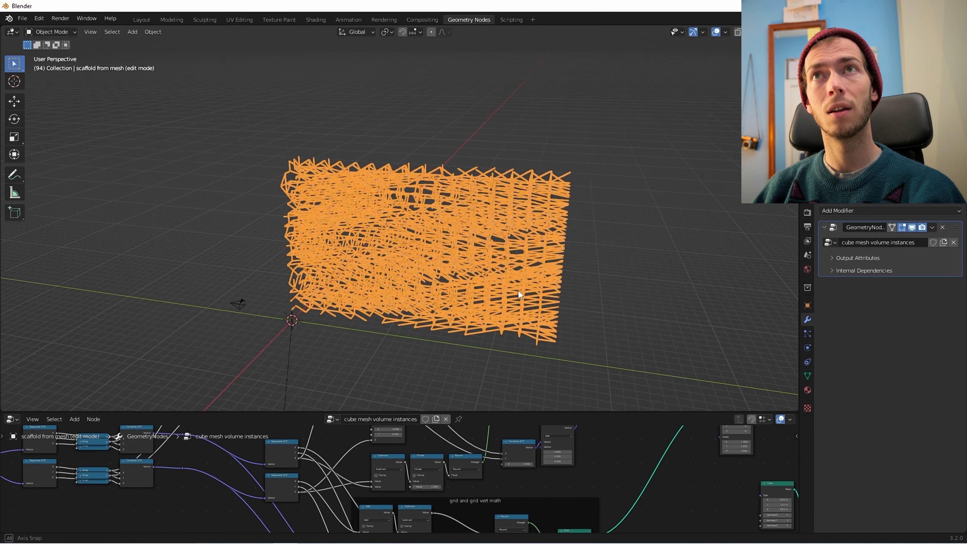
key(shift+d)
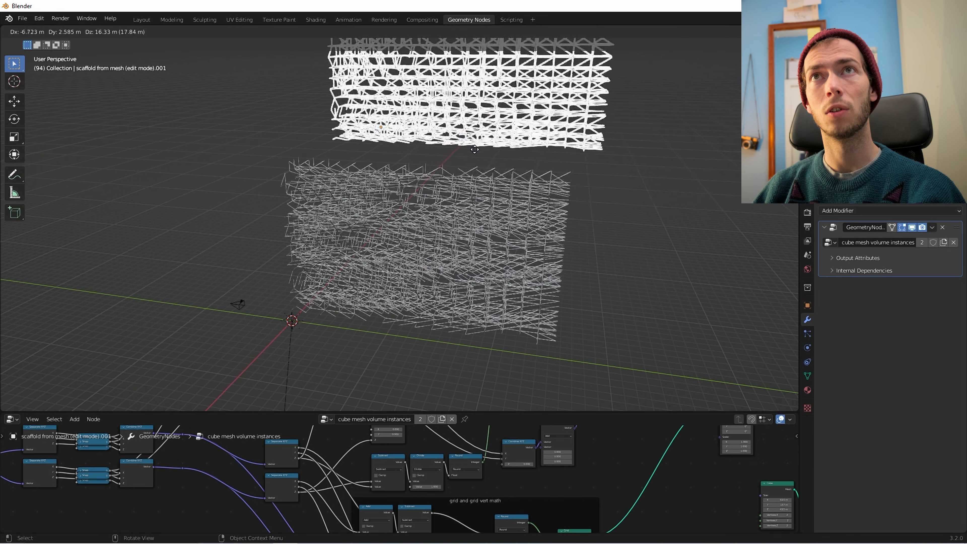
click(500, 123)
middle_drag(500, 123, 700, 240)
- Rotate the scaffold copy around the global X axis so it leans beside the original
key(r)
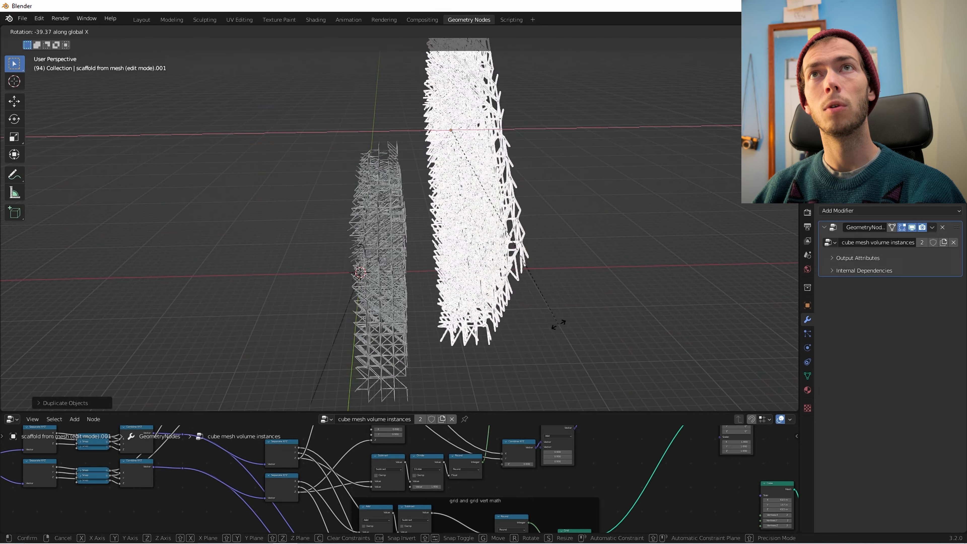
click(602, 310)
middle_drag(603, 310, 586, 298)
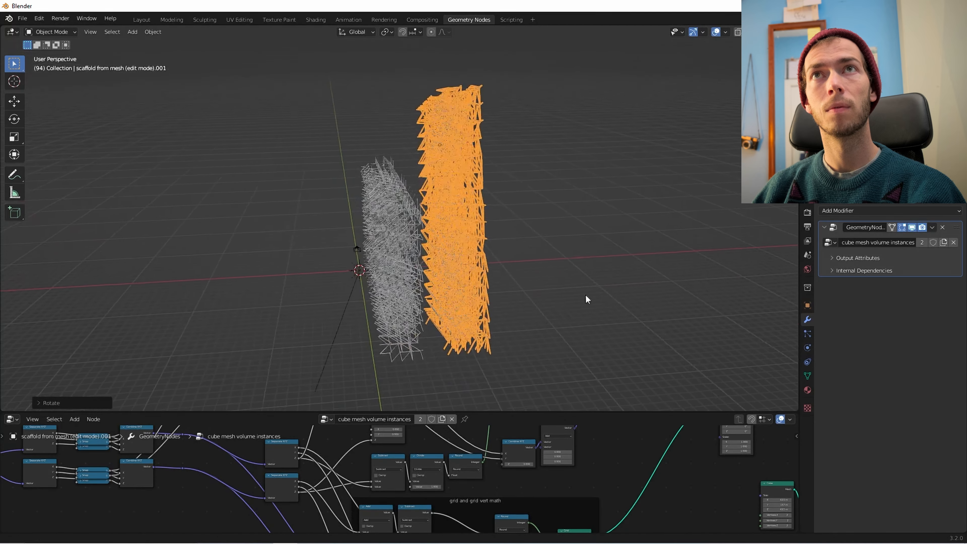
- Duplicate the rotated scaffold copy and tilt the new one sideways above the other two
key(shift+d)
click(516, 251)
key(r)
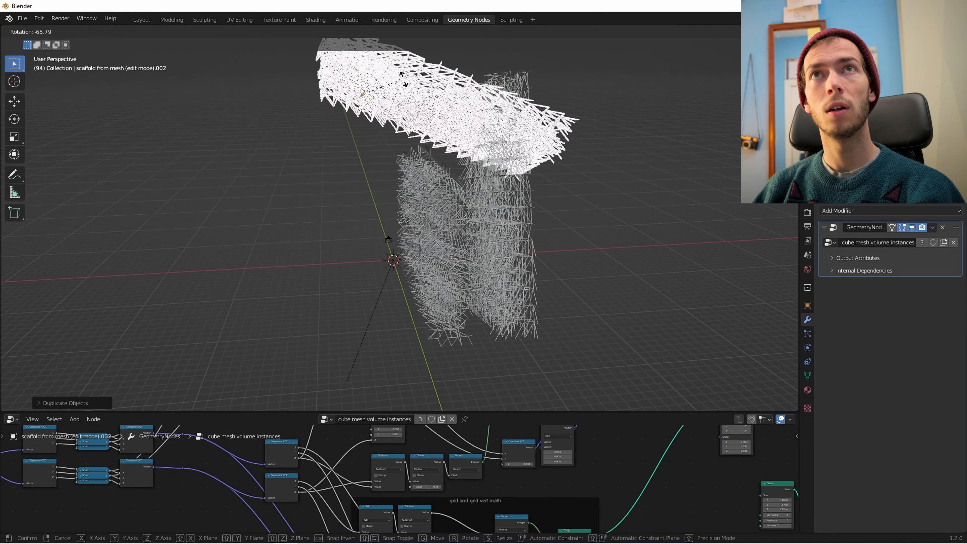
click(426, 159)
middle_drag(426, 160, 496, 156)
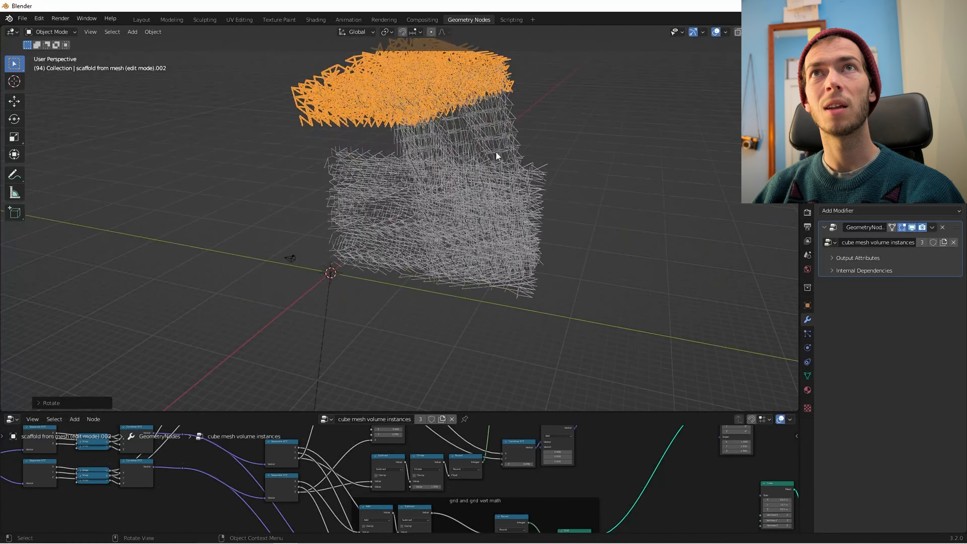
- Move and rotate the tilted third scaffold so it slopes across the tops of the two upright scaffolds
key(g)
click(596, 227)
middle_drag(594, 223, 495, 209)
key(r)
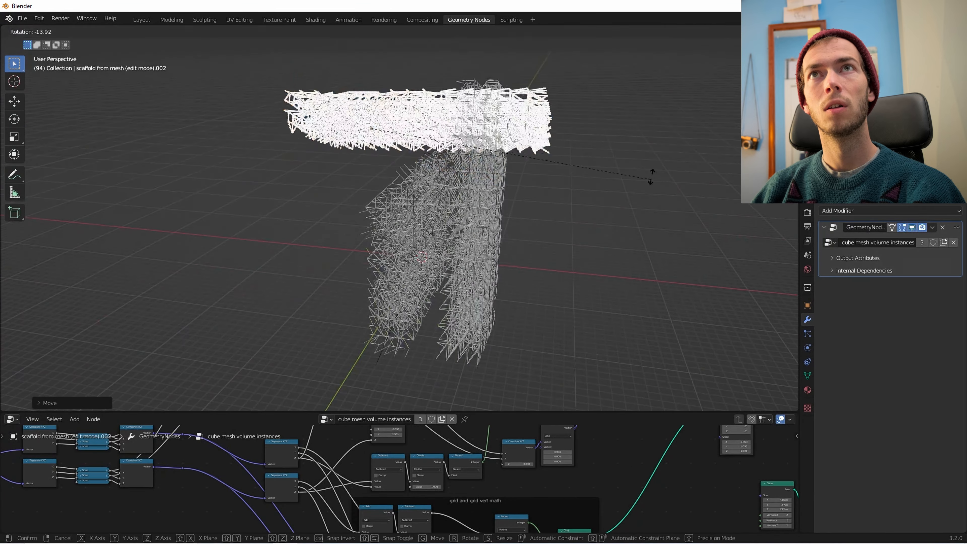
click(613, 117)
key(g)
click(571, 157)
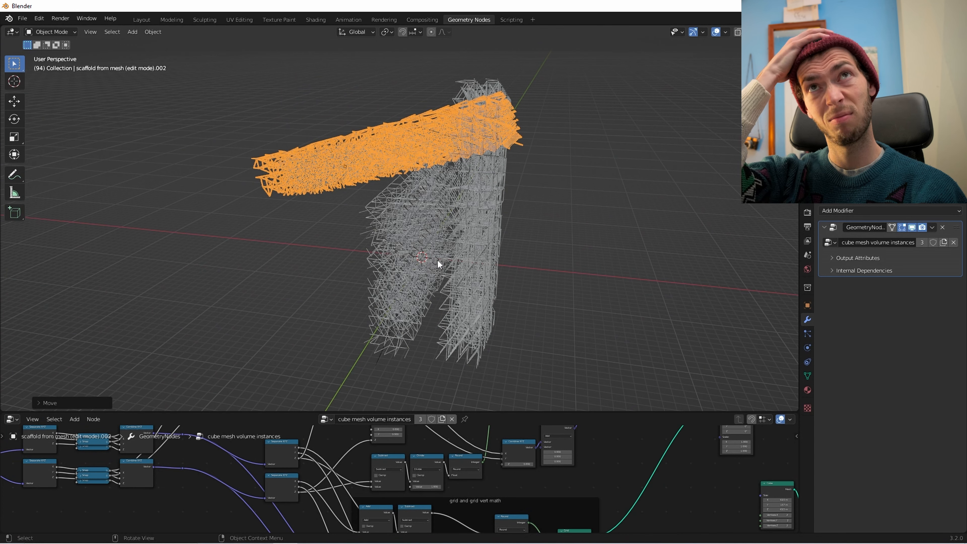
- Examine the arrangement of three intersecting scaffolds from several angles and up close
middle_drag(391, 201, 492, 175)
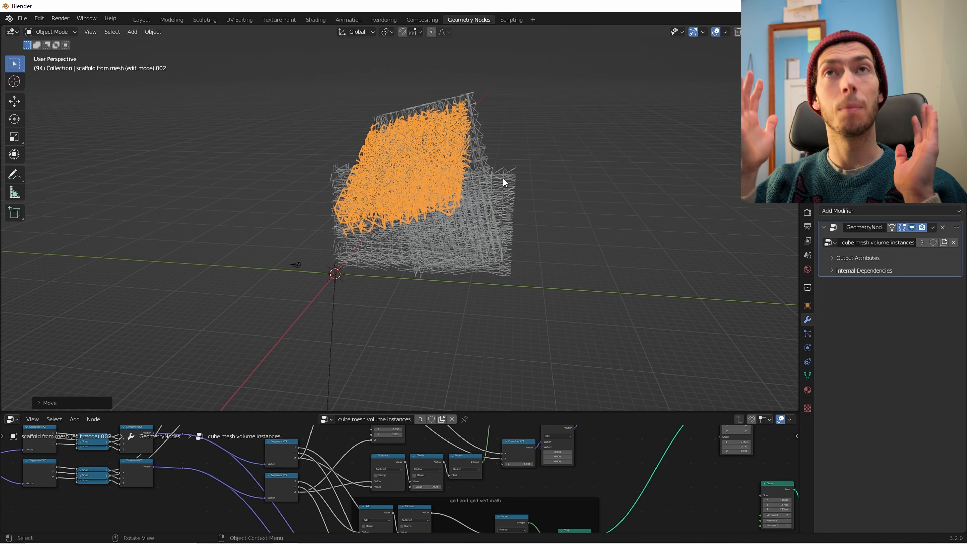
middle_drag(505, 182, 404, 162)
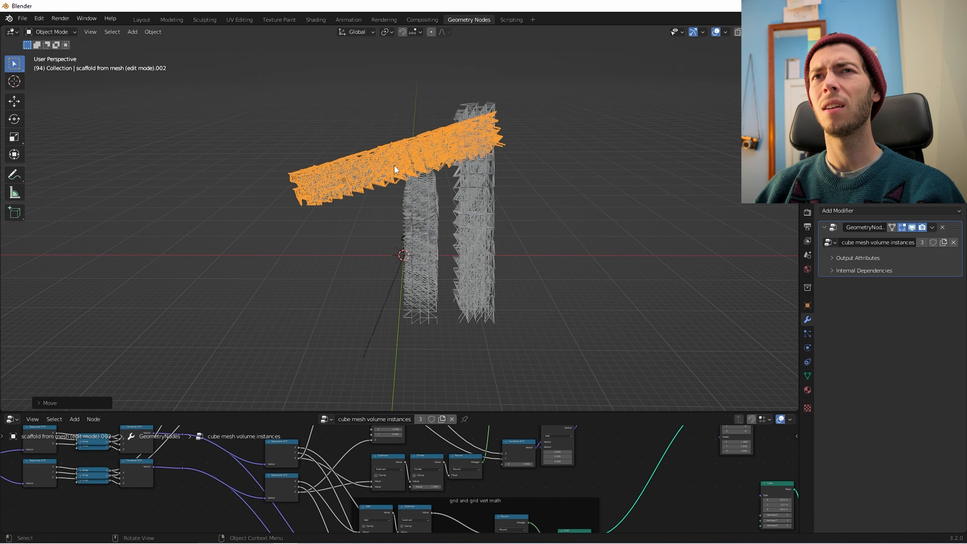
scroll(399, 162, up, 5)
middle_drag(357, 168, 431, 211)
click(703, 132)
scroll(605, 169, down, 5)
middle_drag(604, 169, 617, 195)
scroll(477, 173, down, 3)
- Delete both scaffold copies and the original scaffold from mesh object
click(444, 156)
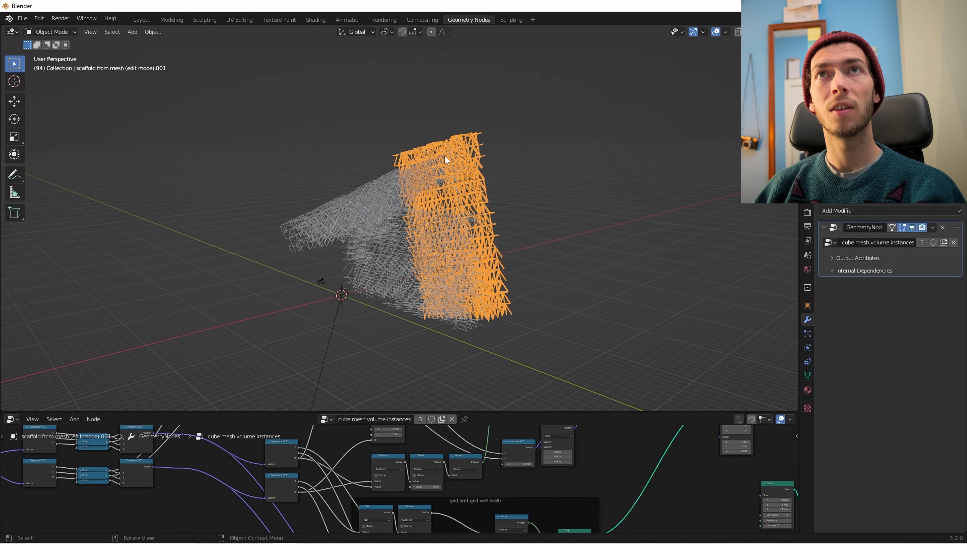
key(x)
click(418, 174)
click(406, 191)
key(x)
click(406, 191)
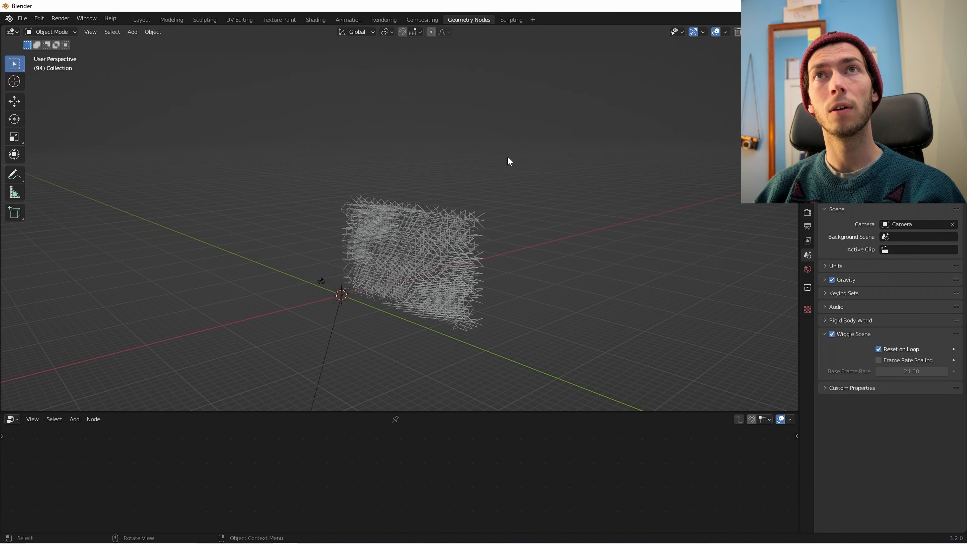
click(428, 244)
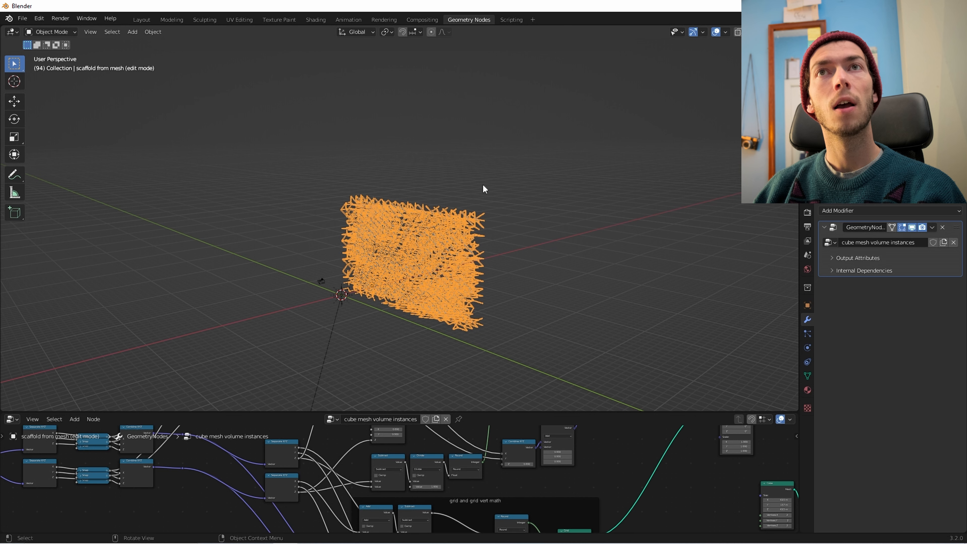
key(x)
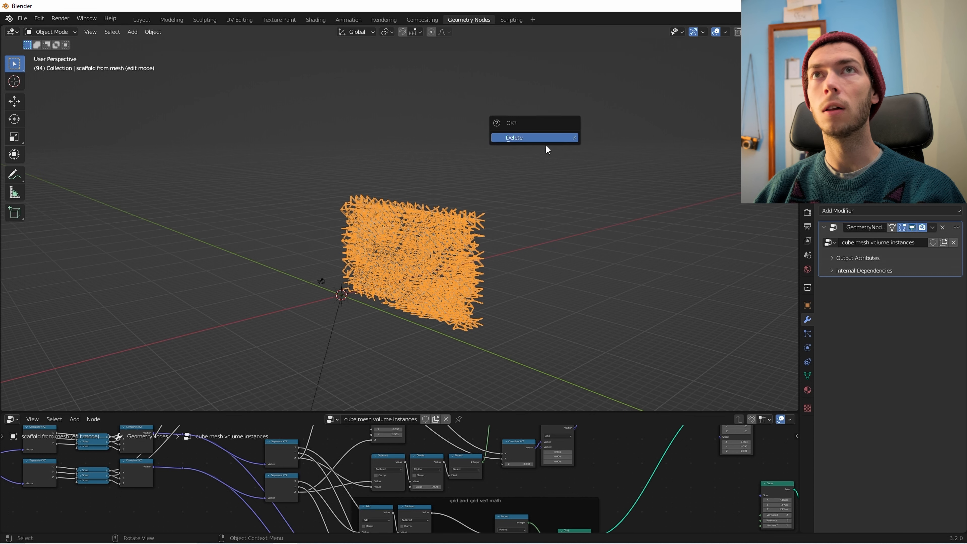
click(521, 139)
- Turn the 3D viewport area into an Asset Browser showing the Scaffolding catalog of the User Library
click(14, 32)
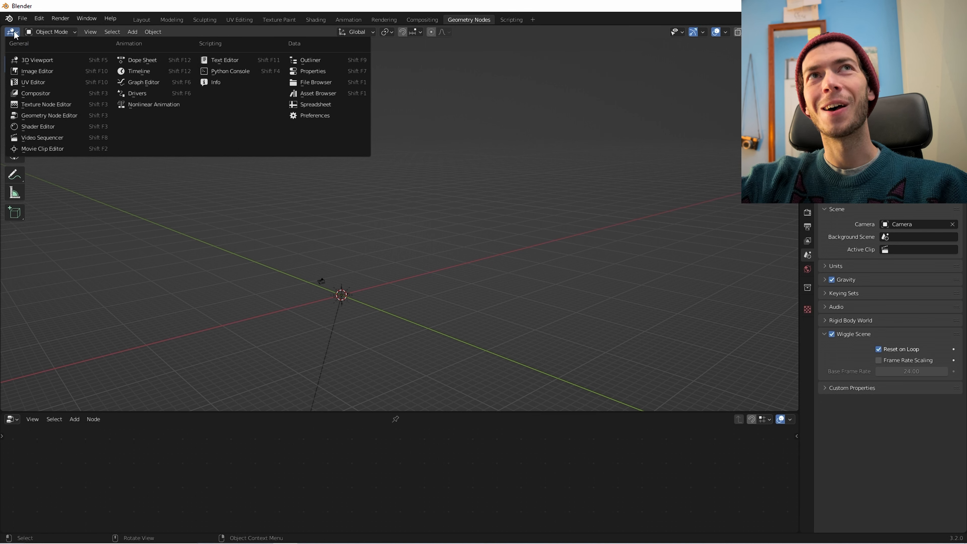
click(300, 93)
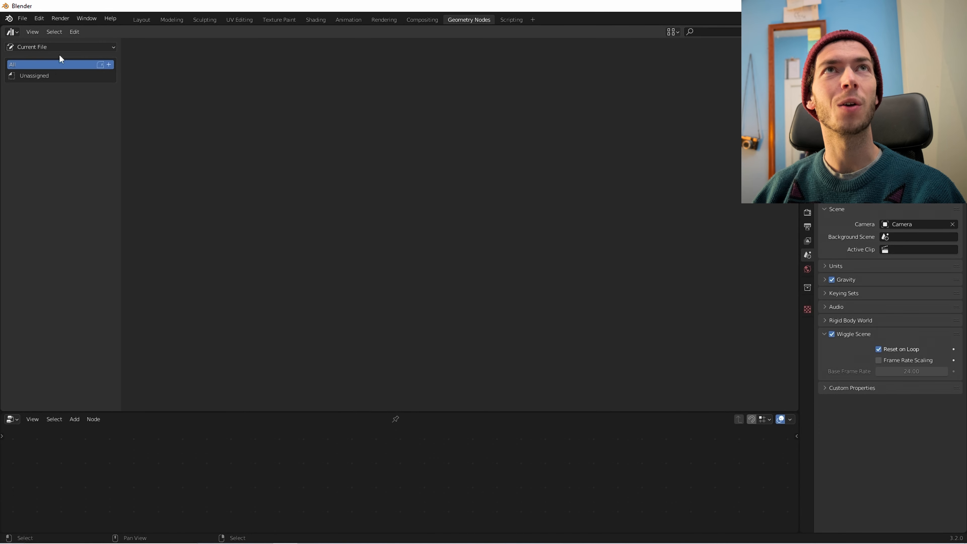
click(59, 46)
click(38, 72)
click(58, 88)
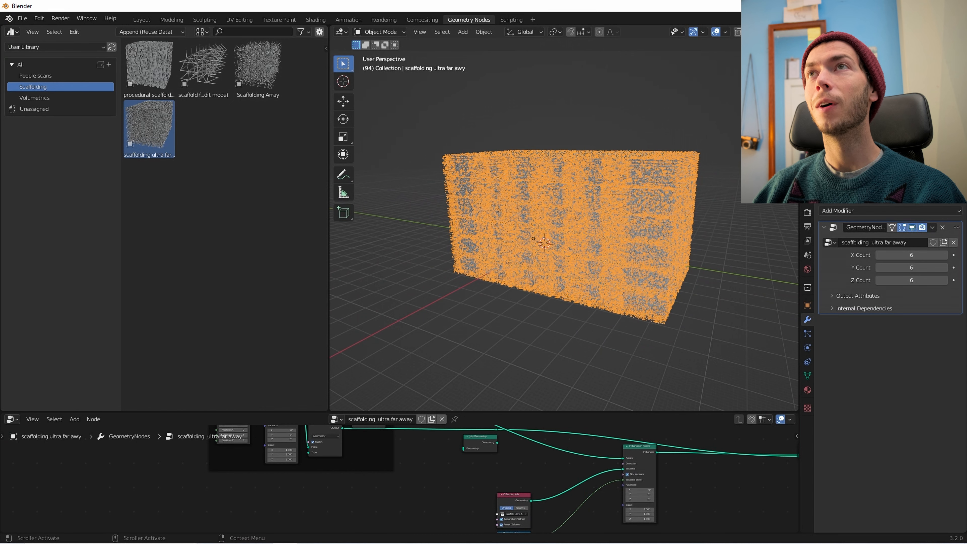
- Select one of the stacked scaffold structure source objects of the ultra far away asset and frame it in view
key(s)
scroll(558, 266, up, 5)
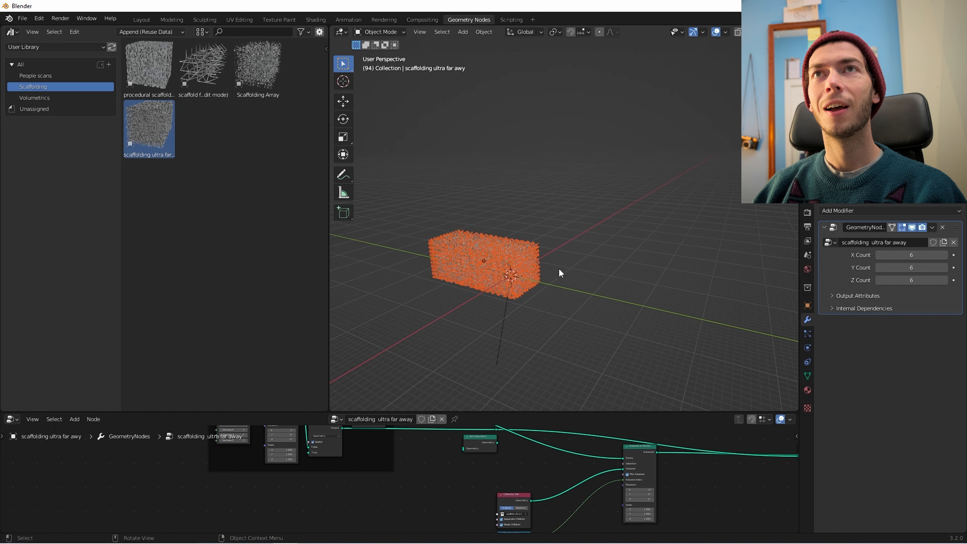
middle_drag(558, 268, 578, 296)
scroll(545, 275, up, 3)
scroll(615, 286, up, 2)
click(523, 285)
key(KP_Decimal)
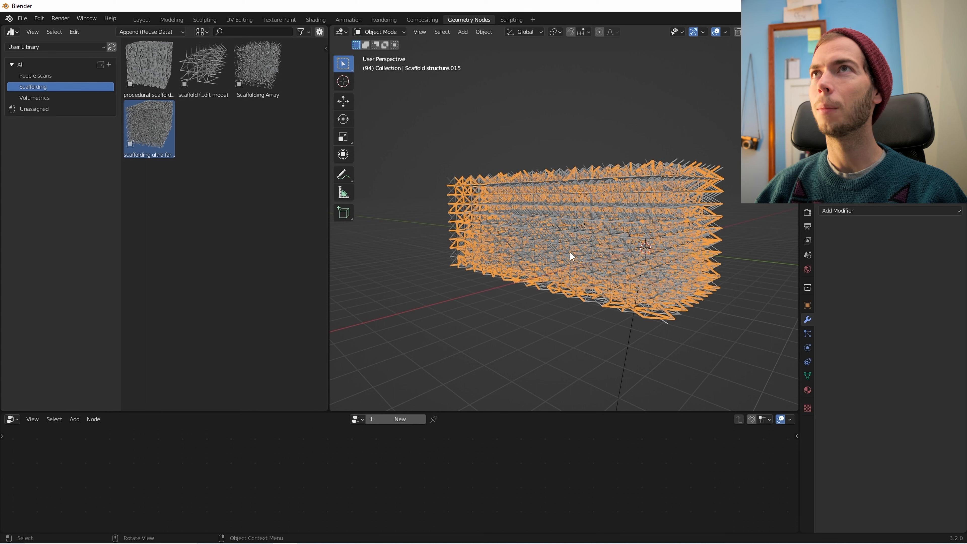
- Move Scaffold structure.003 out of the overlapping stack to a spot well above and away from it
click(468, 294)
middle_drag(468, 295, 578, 328)
click(550, 284)
scroll(553, 301, down, 5)
key(shift+d)
click(513, 226)
key(g)
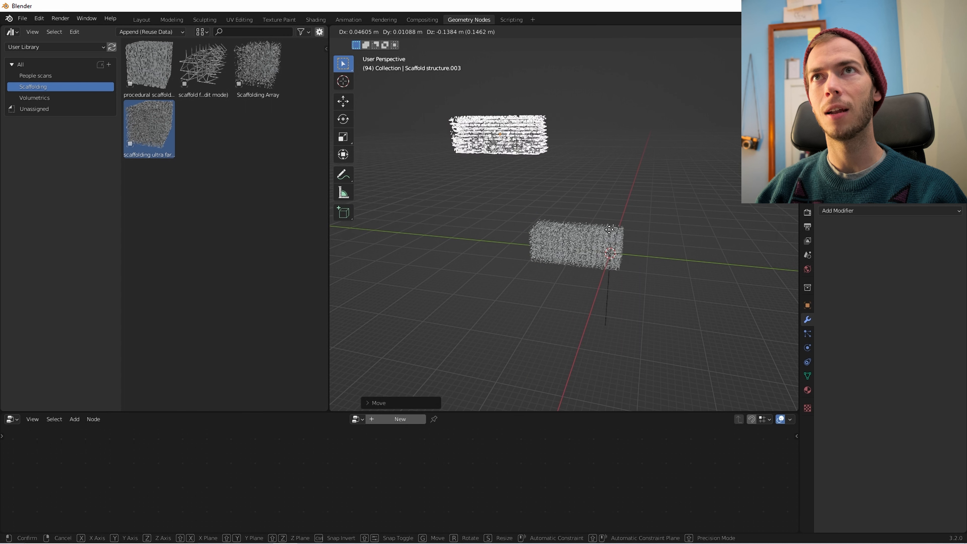
click(552, 286)
- Move Scaffold structure.018 out of the overlapping stack to its own spot behind the origin
click(570, 251)
key(shift+d)
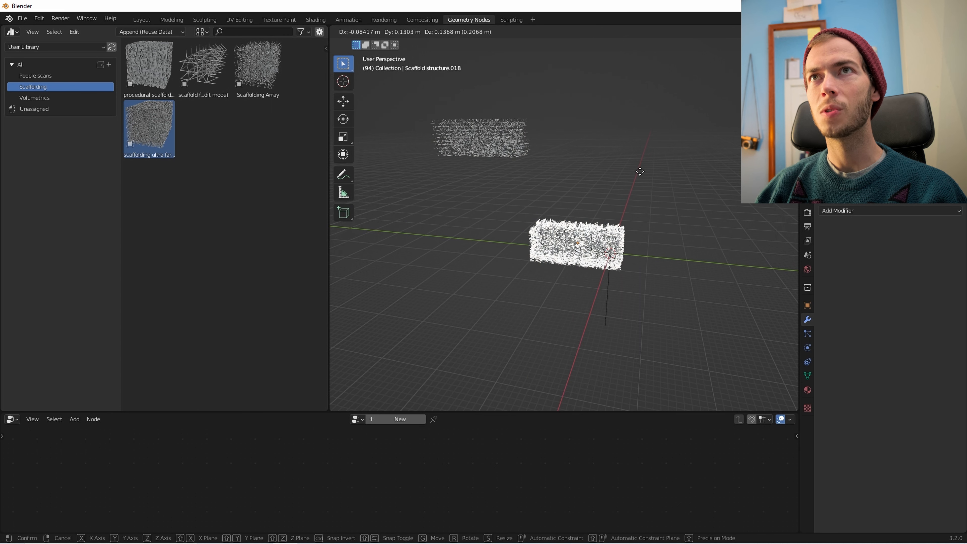
click(642, 170)
- Move Scaffold structure.009 and Scaffold structure.002 to opposite sides of the remaining stack
click(595, 248)
key(shift+d)
click(461, 232)
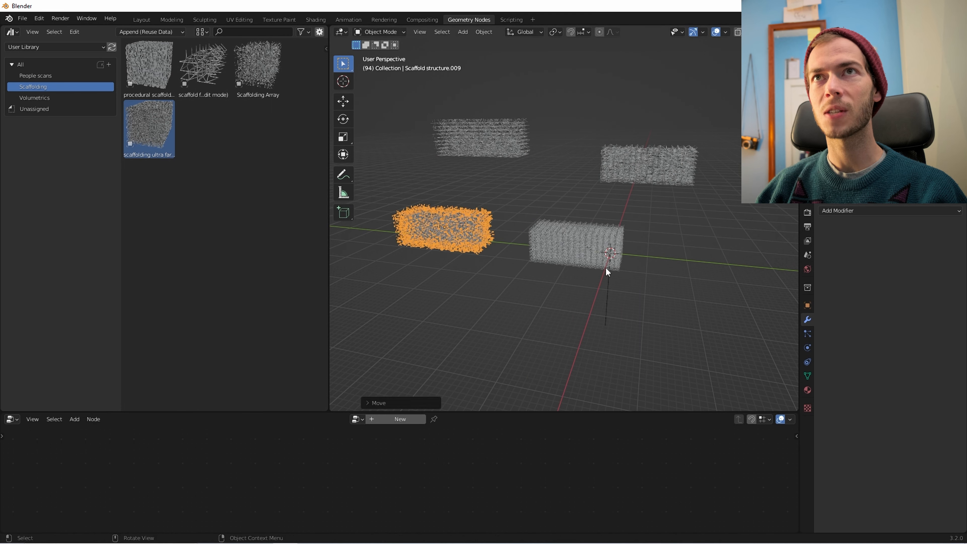
click(602, 265)
key(shift+d)
click(720, 260)
scroll(669, 238, up, 5)
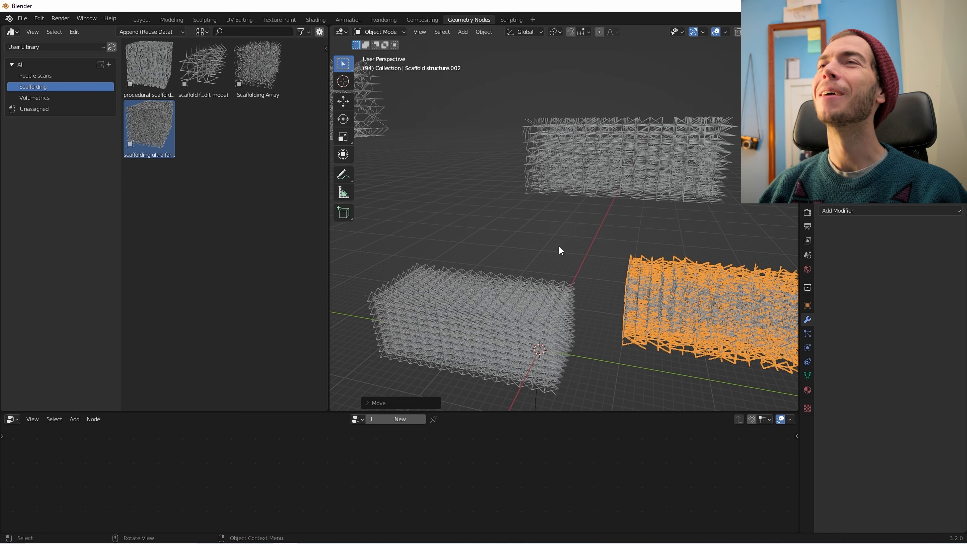
middle_drag(560, 250, 628, 263)
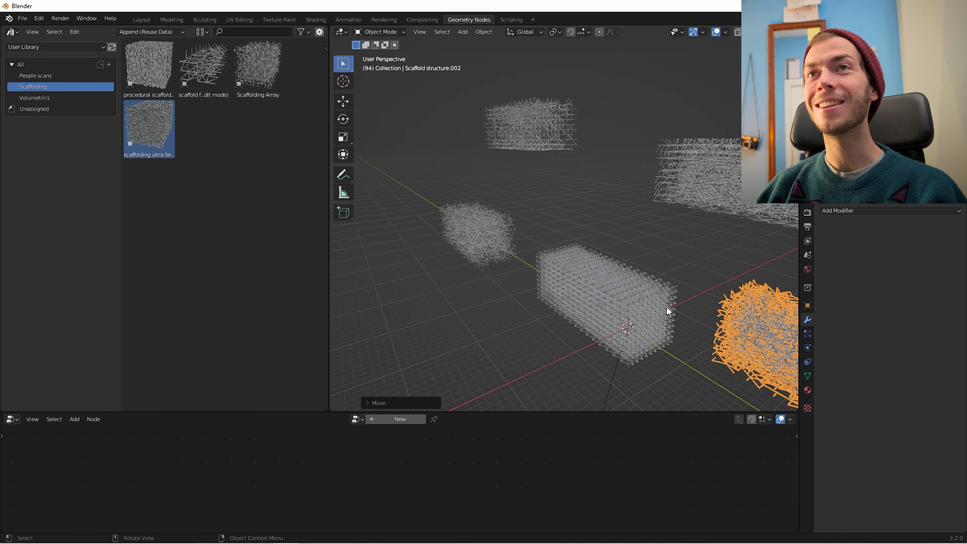
- Select all remaining stacked scaffold structures at the origin and move them together to an empty area
click(609, 319)
drag(608, 319, 448, 330)
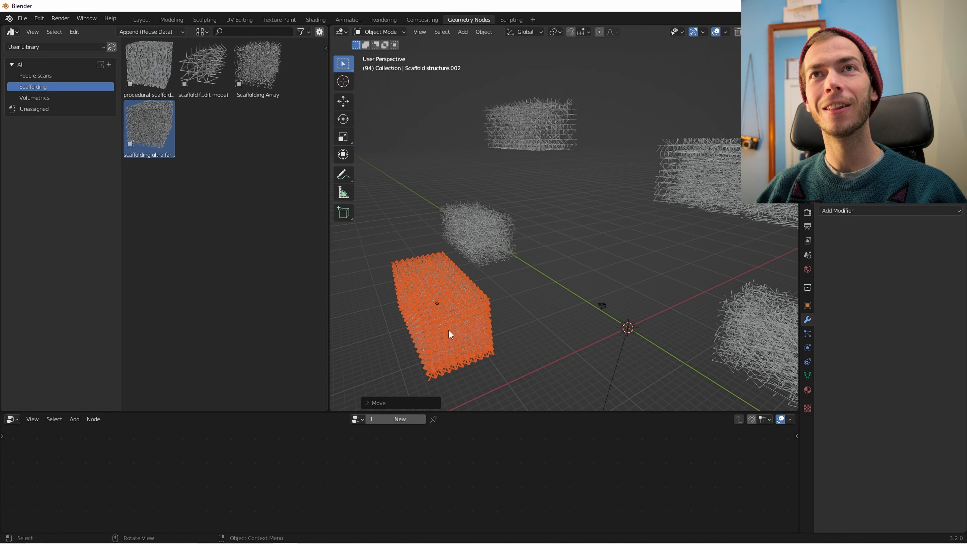
click(513, 348)
- Move two more scaffold structures, including Scaffold structure.004, out of the relocated stack
click(471, 340)
key(g)
click(633, 280)
click(474, 339)
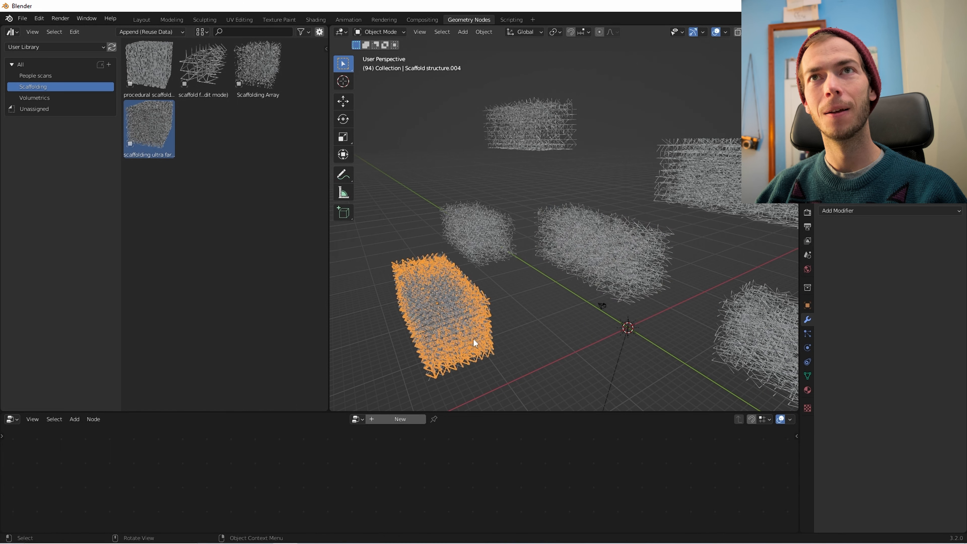
key(g)
click(607, 334)
- Undo the scaffold structure moves made after Scaffold structure.018 was separated from the stack
key(ctrl+z)
key(ctrl+z)
key(ctrl+z)
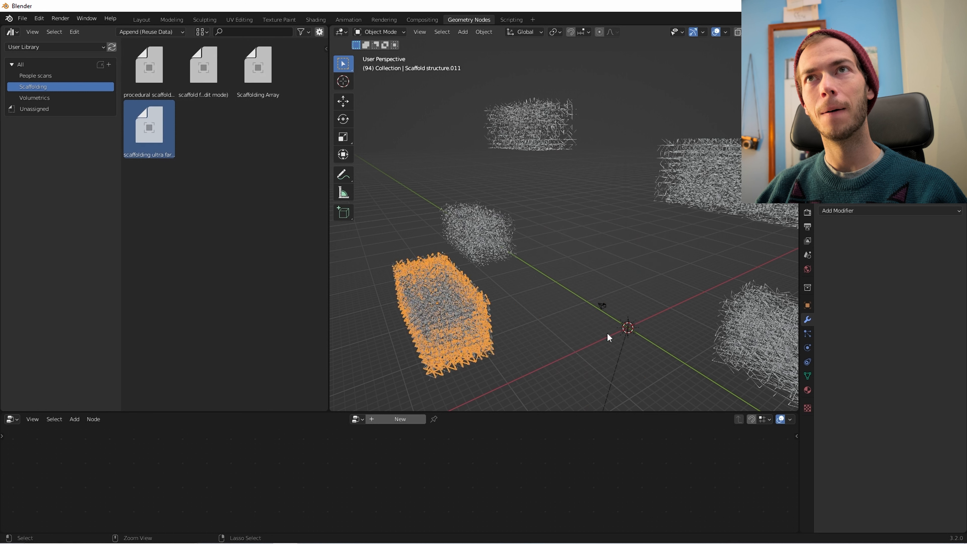
key(ctrl+z)
key(ctrl+z)
key(ctrl+z)
key(ctrl+z)
key(ctrl+z)
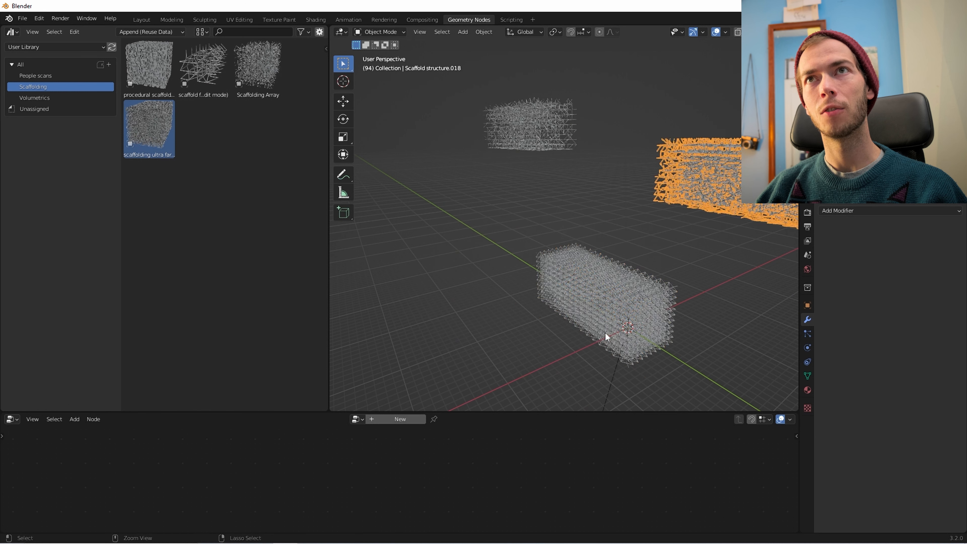
- Undo the splitting of the ultra far away scaffold until the original procedural asset is back at the origin
key(ctrl+z)
key(ctrl+z)
key(ctrl+z)
key(ctrl+z)
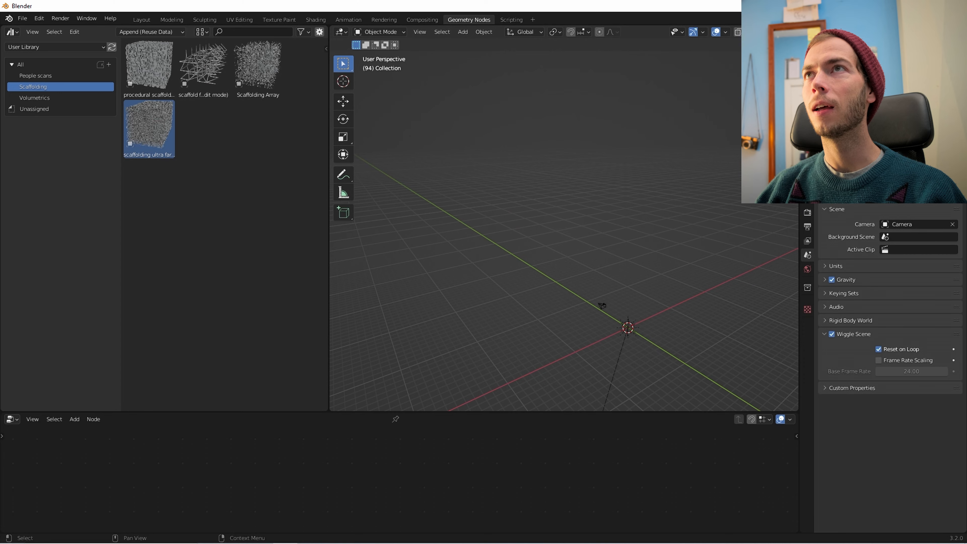
key(ctrl+z)
scroll(444, 297, down, 12)
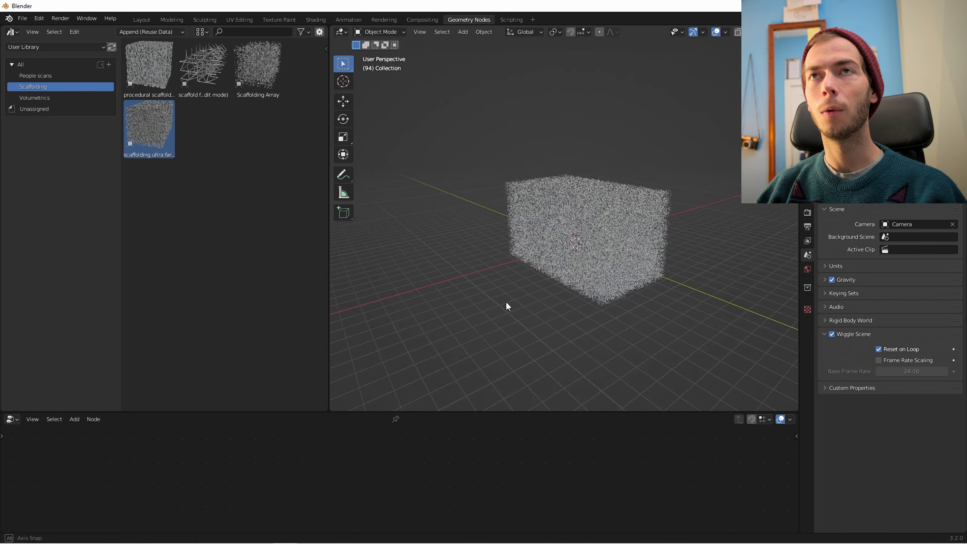
- Select the restored ultra far away scaffolding object to show its modifier and node tree
middle_drag(506, 302, 617, 214)
click(618, 216)
scroll(510, 316, up, 4)
middle_drag(510, 316, 742, 290)
scroll(581, 458, down, 8)
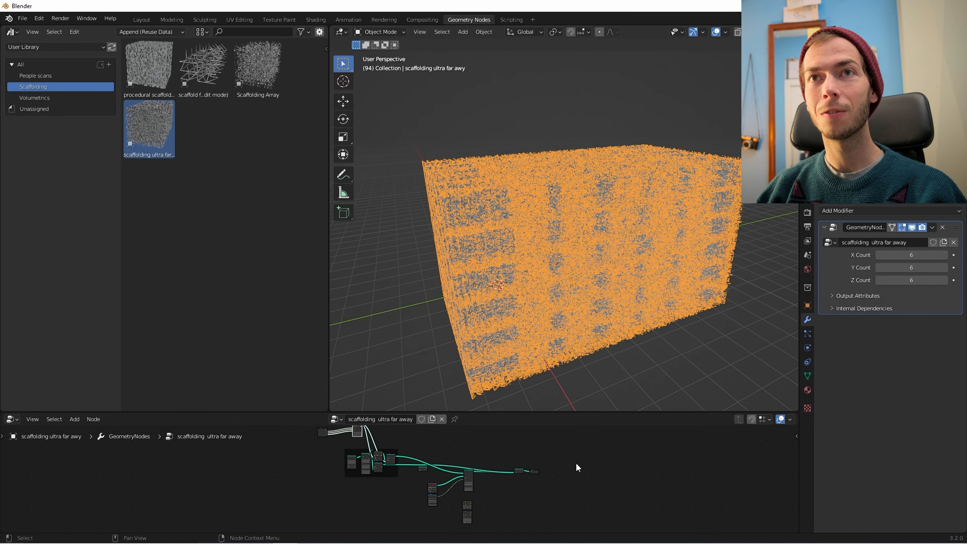
- Enlarge the node editor, close the asset browser area and examine the Simple Array node with its X, Y and Z Count inputs
drag(556, 412, 556, 239)
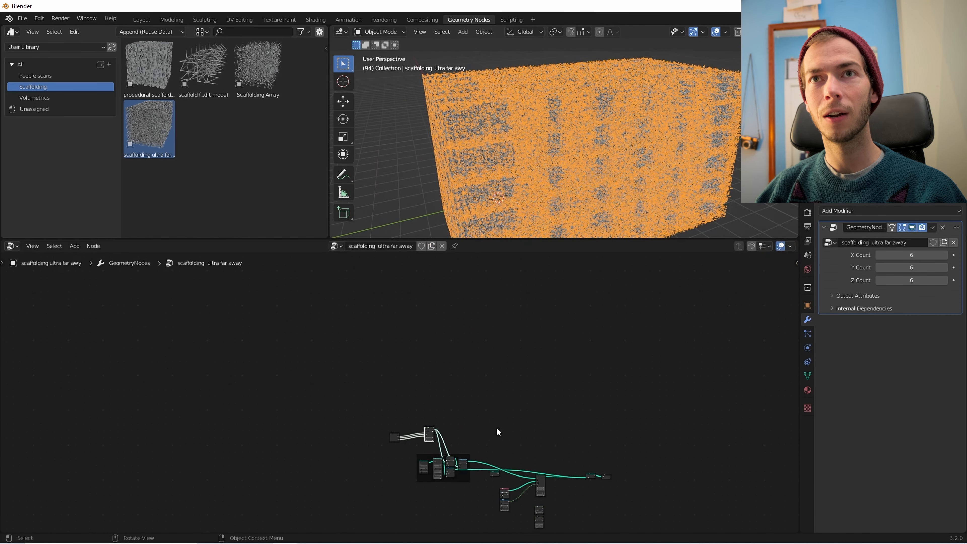
scroll(497, 427, up, 8)
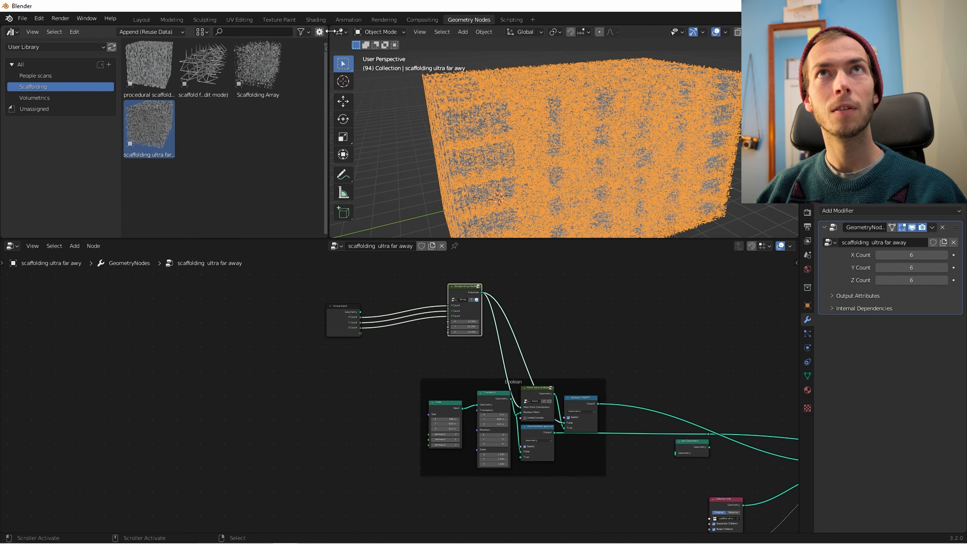
drag(280, 33, 275, 35)
scroll(532, 386, up, 3)
middle_drag(557, 370, 429, 467)
scroll(431, 384, up, 2)
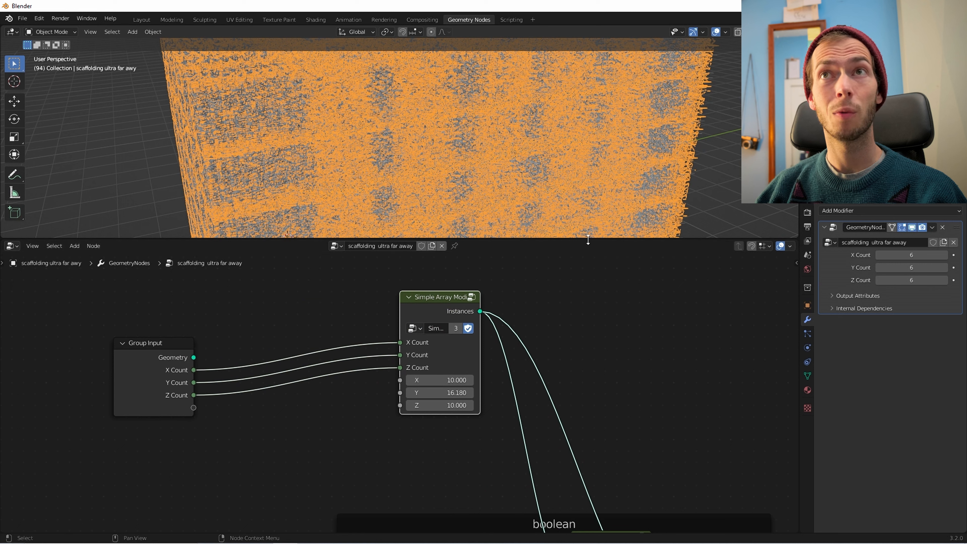
- Shrink the node editor and enlarge the 3D viewport to show the whole ultra far away scaffold
drag(588, 240, 587, 447)
scroll(521, 311, down, 3)
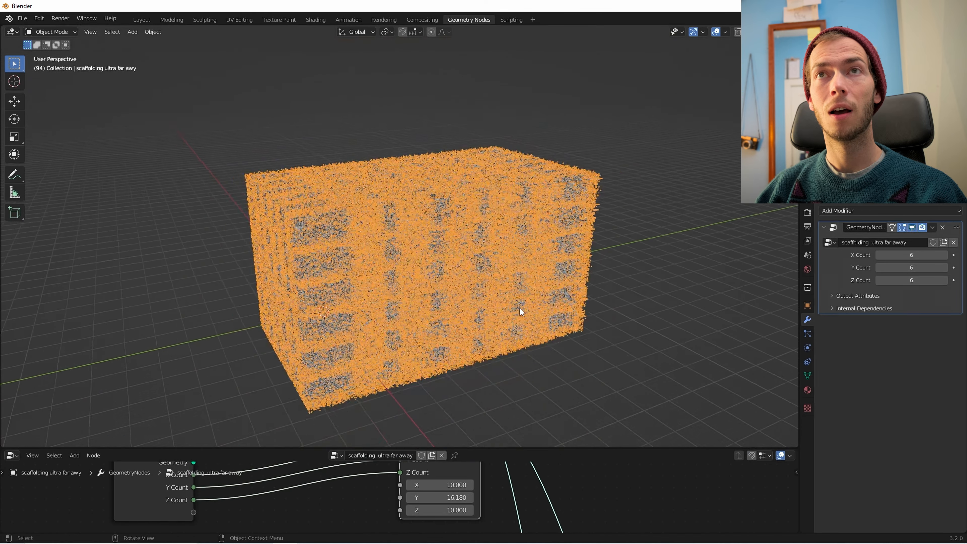
scroll(521, 311, down, 4)
middle_drag(472, 333, 516, 326)
- Set the ultra far away scaffold's X Count and Z Count to 33 each
click(913, 256)
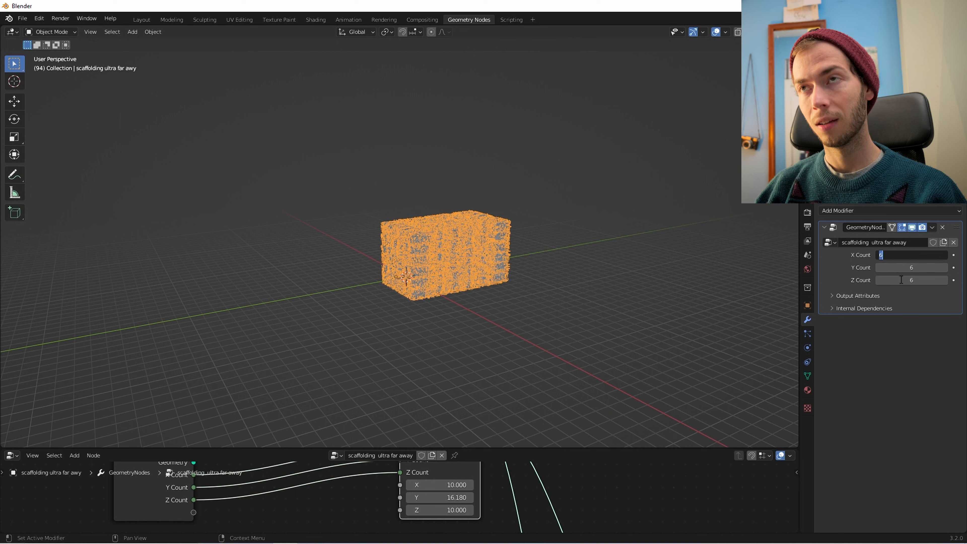
text(33)
key(Return)
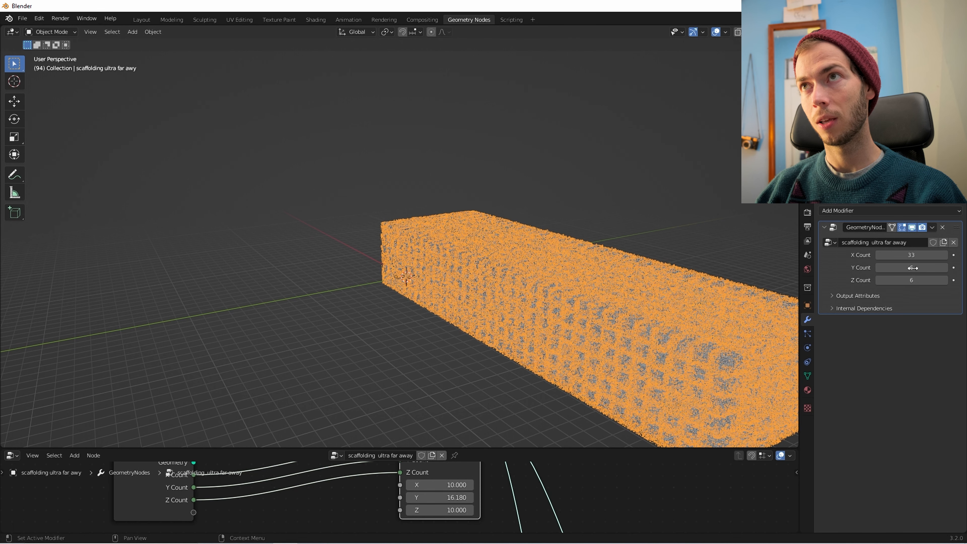
click(913, 280)
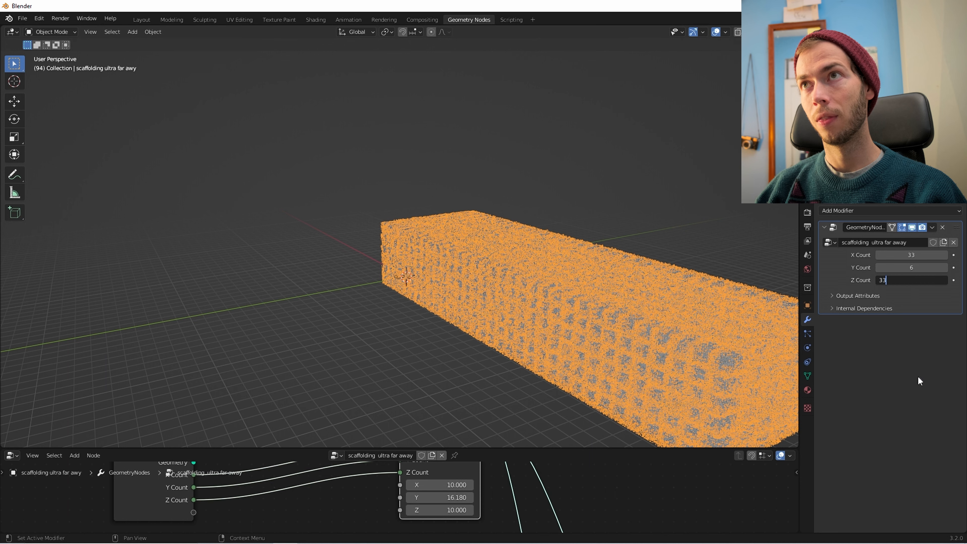
text(33)
key(Return)
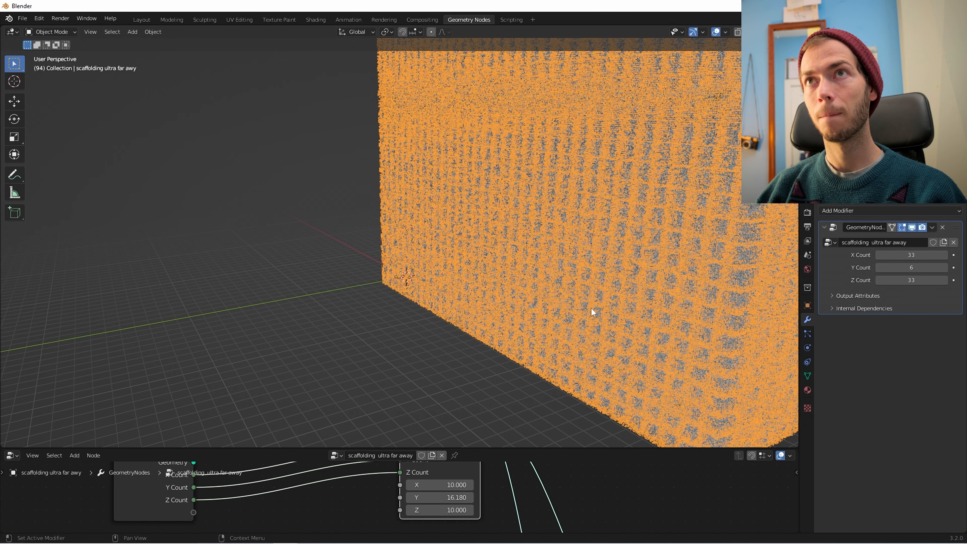
scroll(492, 266, down, 4)
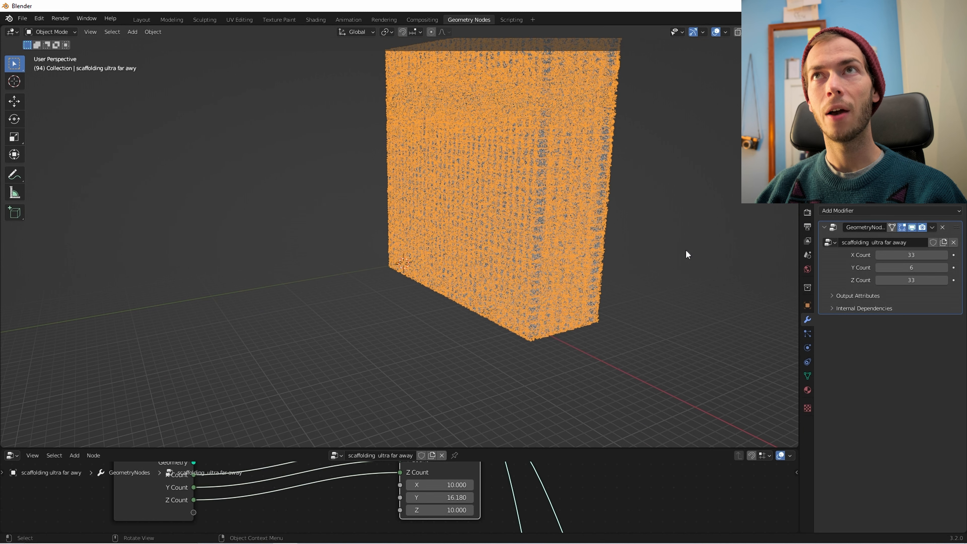
- Deselect the enlarged ultra far away scaffold and examine its surface density up close
click(613, 219)
middle_drag(616, 218, 456, 281)
scroll(567, 267, up, 5)
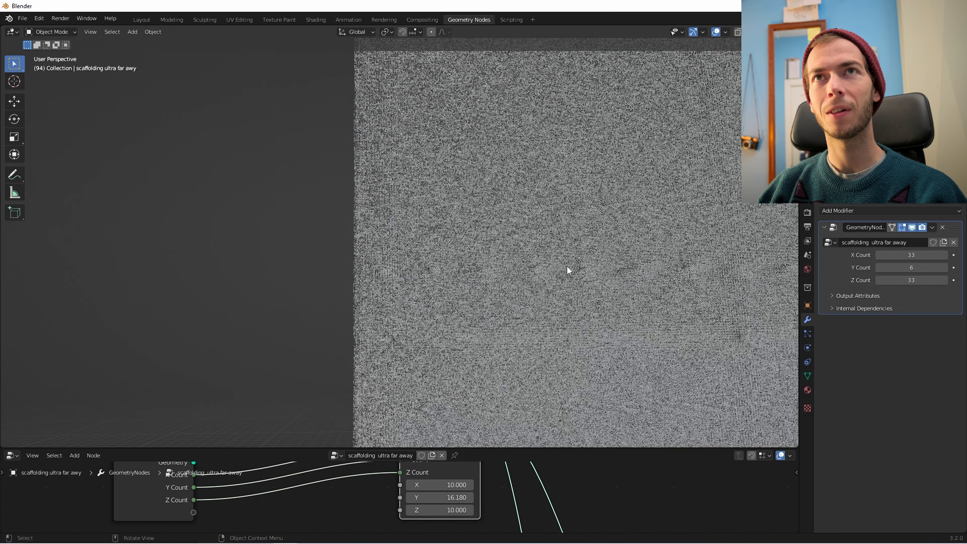
scroll(566, 268, up, 2)
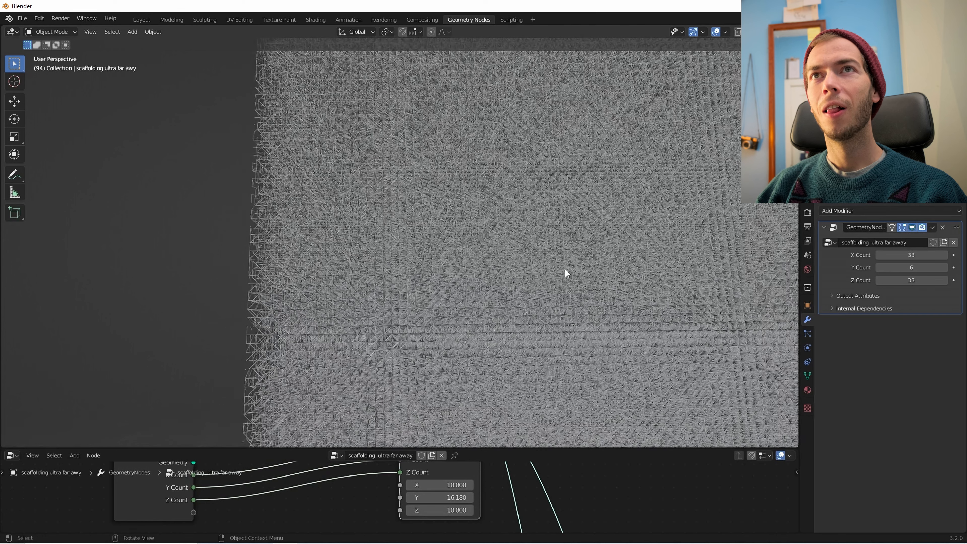
scroll(566, 272, down, 1)
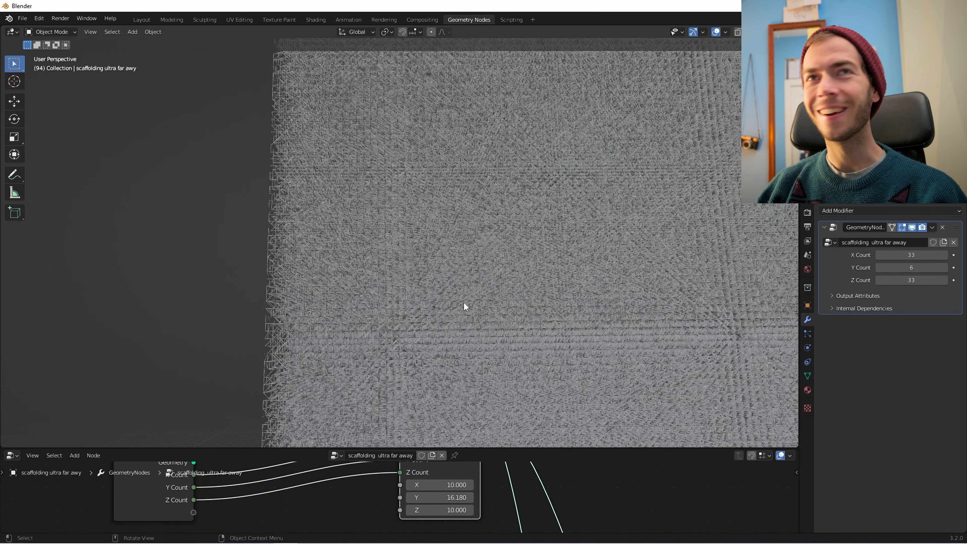
scroll(546, 240, down, 1)
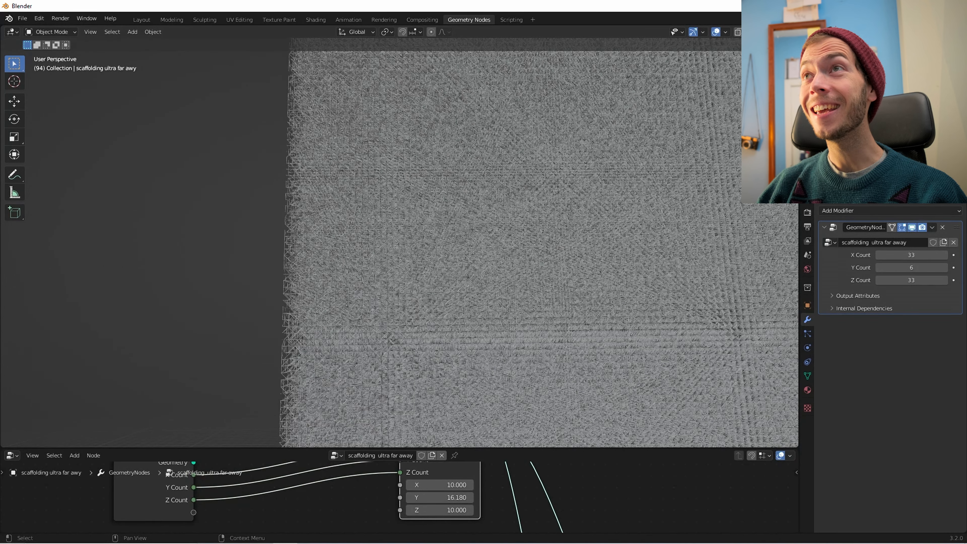
- Hide the ultra far away scaffold and select the Scaffolding Array at the origin
key(h)
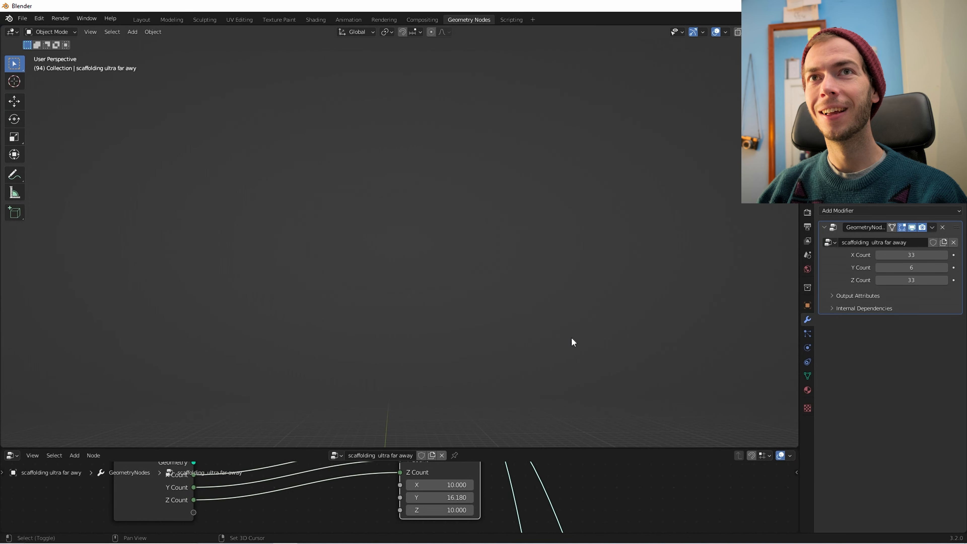
shift+middle_drag(572, 338, 609, 322)
click(384, 304)
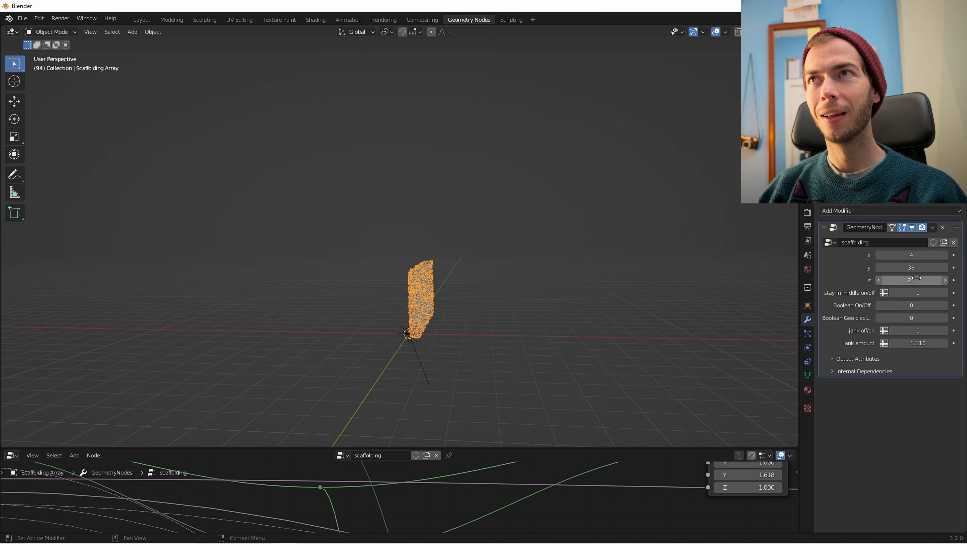
- Set the Scaffolding Array's counts to x 92, y 9 and z 47
click(916, 255)
text(92)
key(Return)
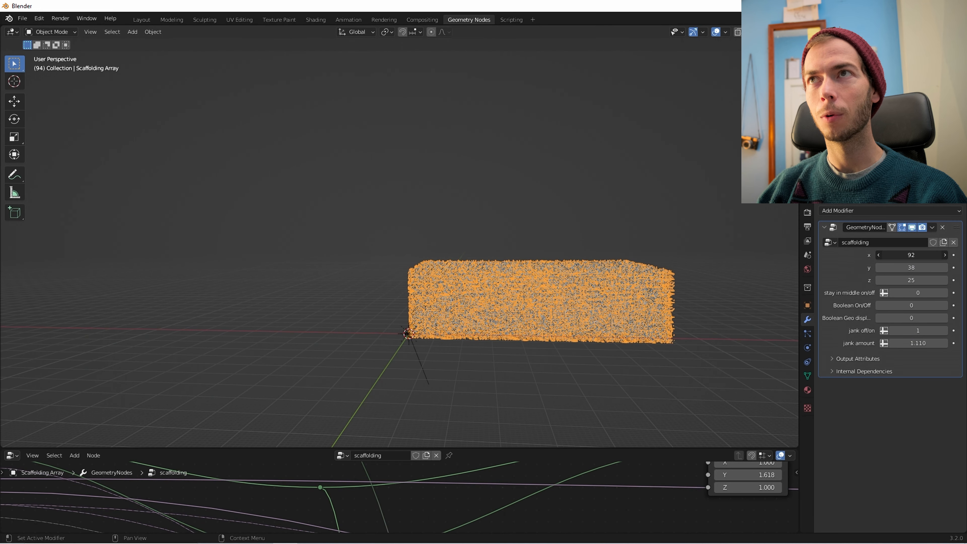
drag(912, 268, 853, 267)
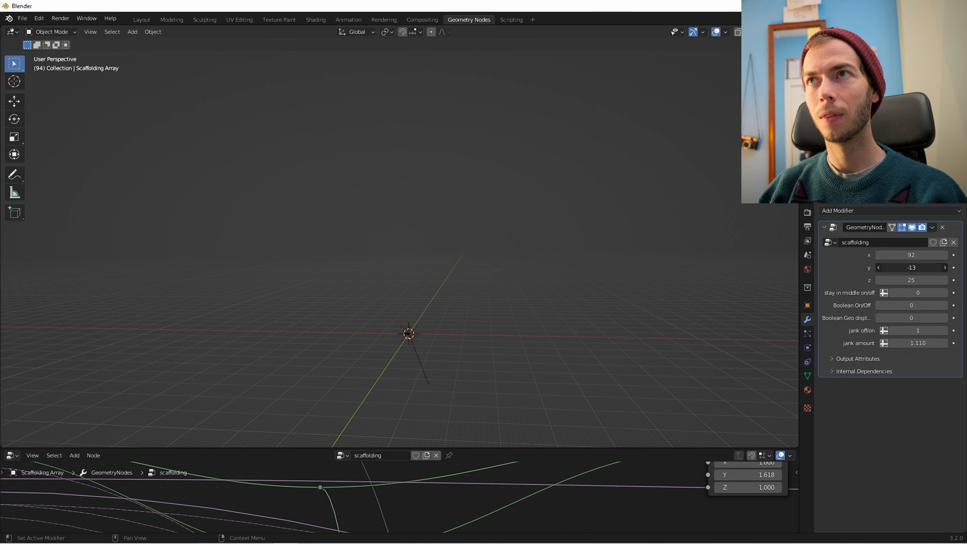
key(ctrl+z)
drag(912, 268, 941, 280)
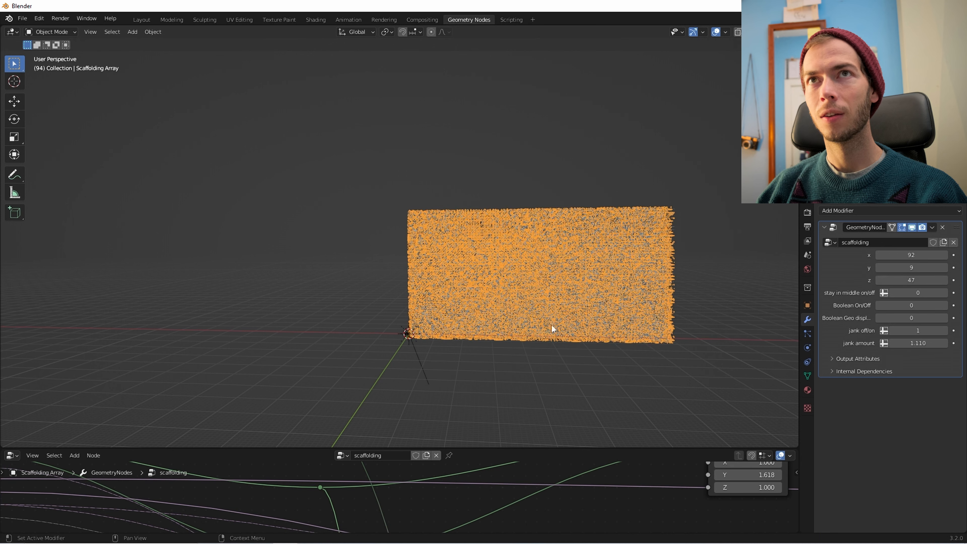
- Deselect the Scaffolding Array and examine its detail from close up and from a distance
click(522, 356)
scroll(606, 331, up, 6)
middle_drag(452, 263, 626, 268)
scroll(627, 265, down, 6)
middle_drag(636, 216, 602, 253)
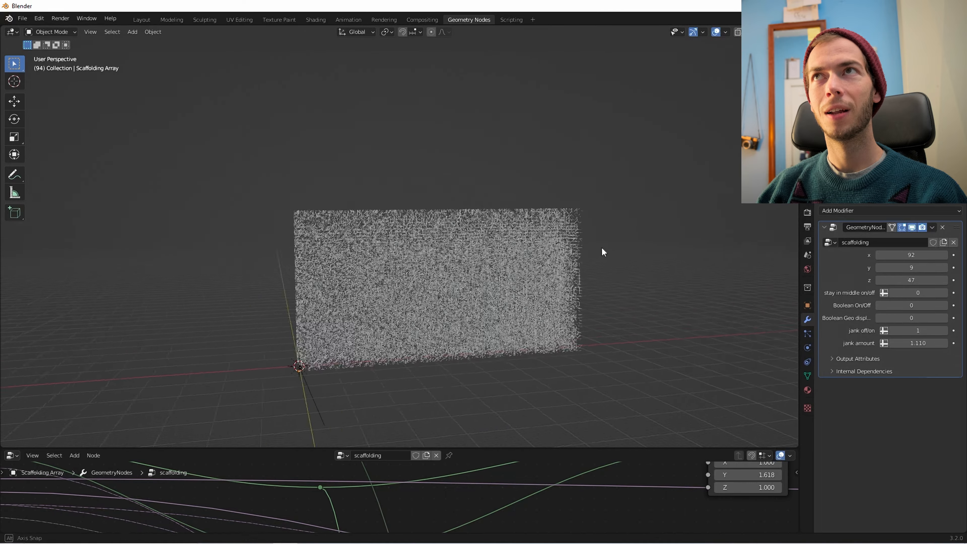
scroll(605, 252, down, 3)
- Hide the Scaffolding Array, unhide the ultra far away scaffold and inspect it from several sides
click(948, 88)
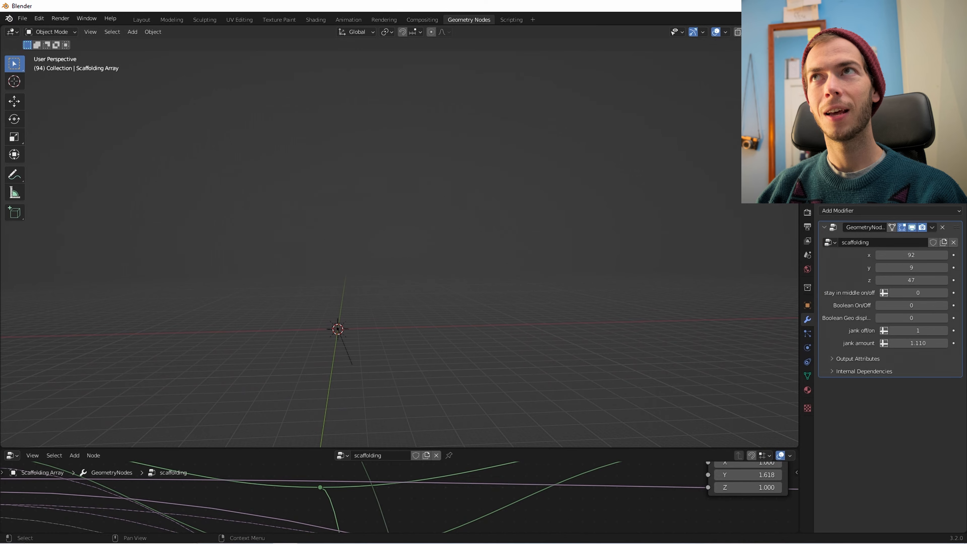
click(948, 97)
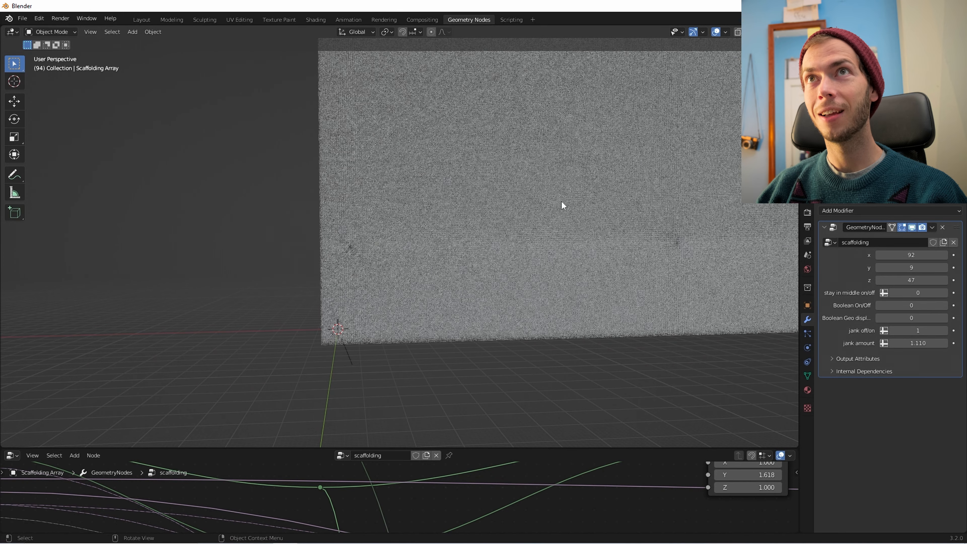
scroll(561, 201, down, 2)
middle_drag(475, 315, 465, 203)
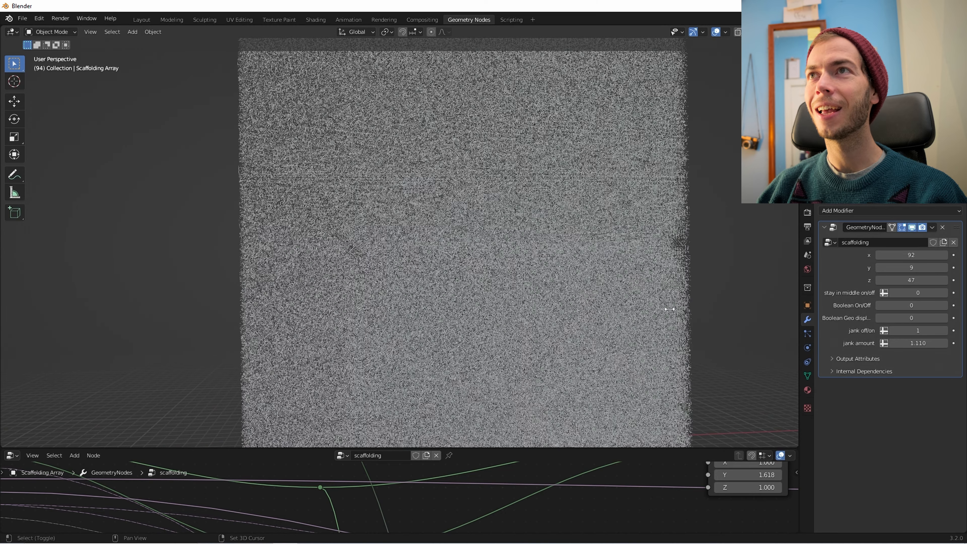
middle_drag(475, 330, 247, 230)
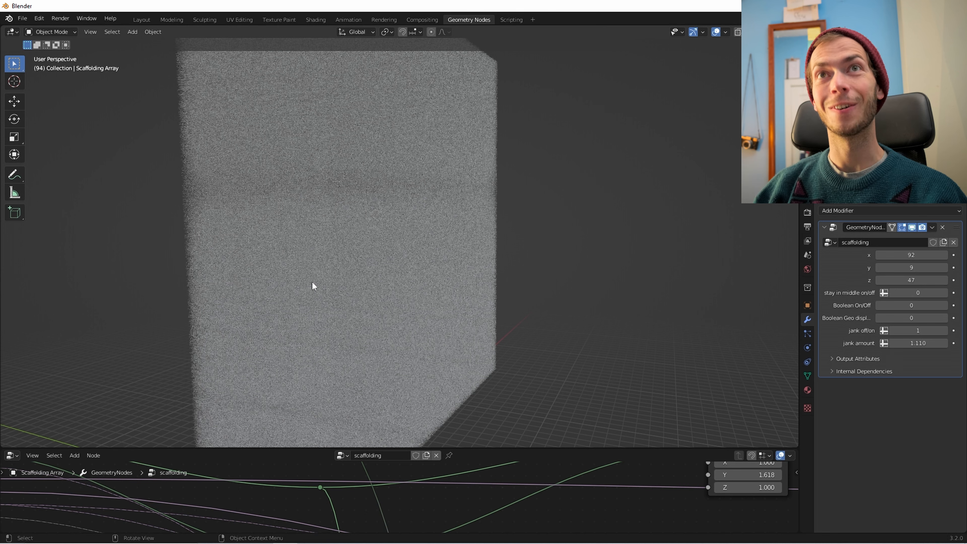
middle_drag(339, 262, 661, 178)
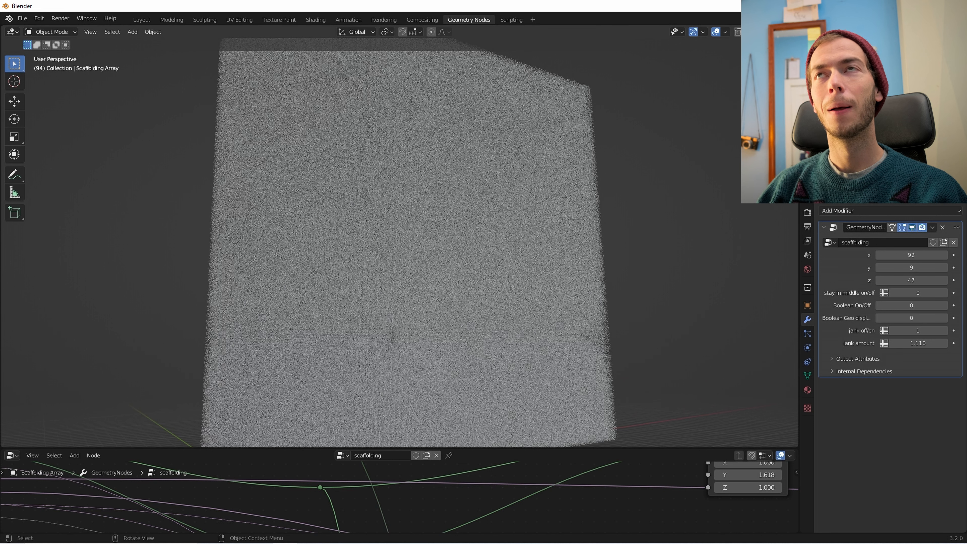
- Switch the viewport to rendered shading, select the Sun light and inspect the brightly lit side of the scaffold
click(781, 32)
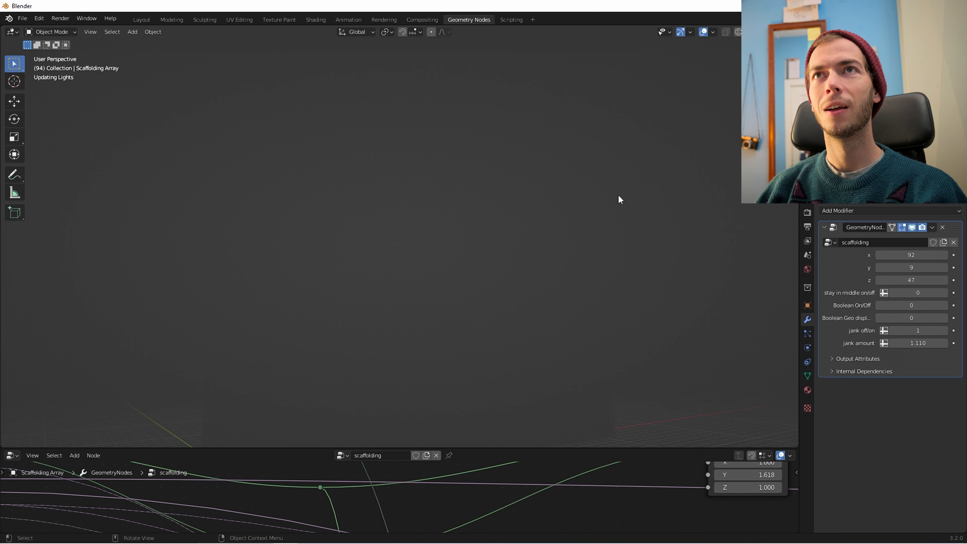
scroll(636, 222, down, 3)
scroll(532, 223, down, 1)
scroll(533, 223, up, 2)
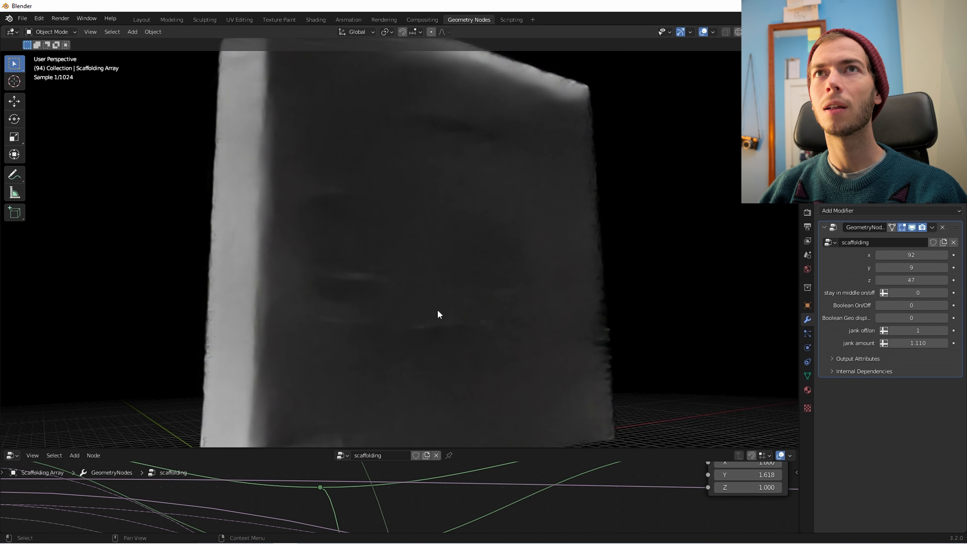
click(376, 269)
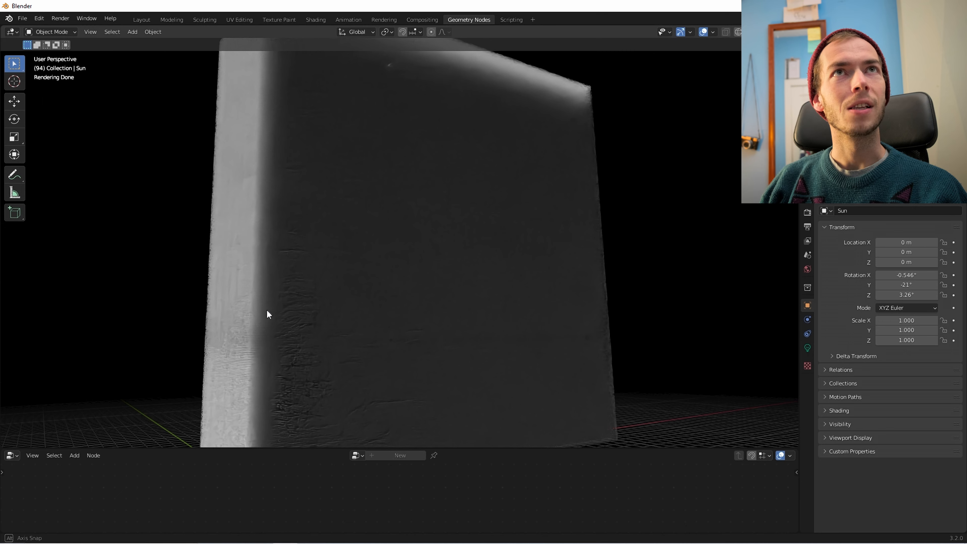
middle_drag(273, 312, 456, 259)
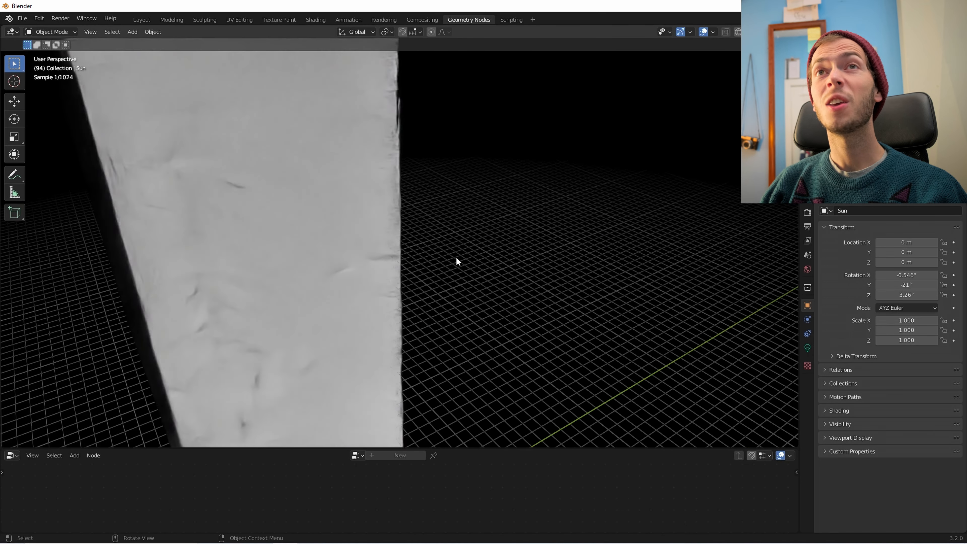
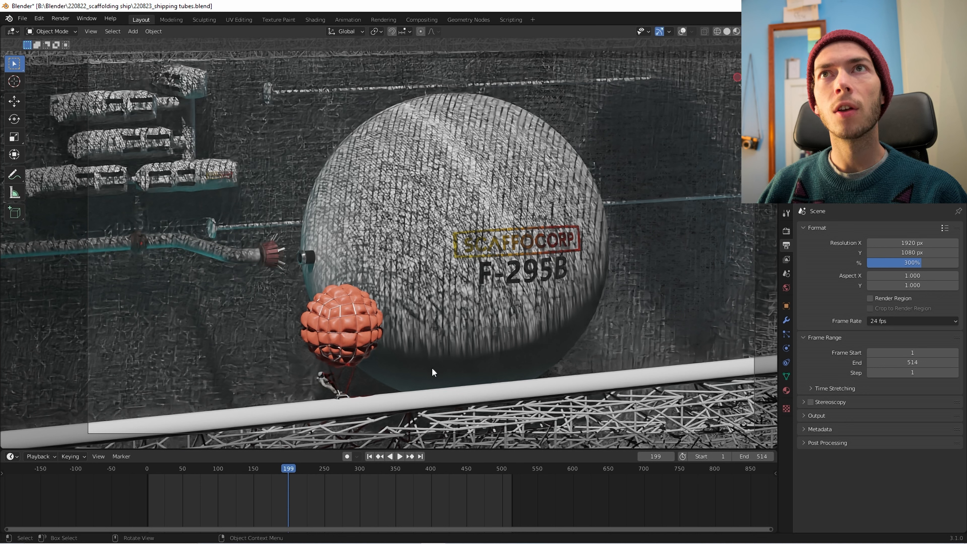
- Examine the orange balloon and the astronaut hanging below it, beside the SCAFFOCORP F-295B sphere in the shipping tubes scene
scroll(350, 339, up, 3)
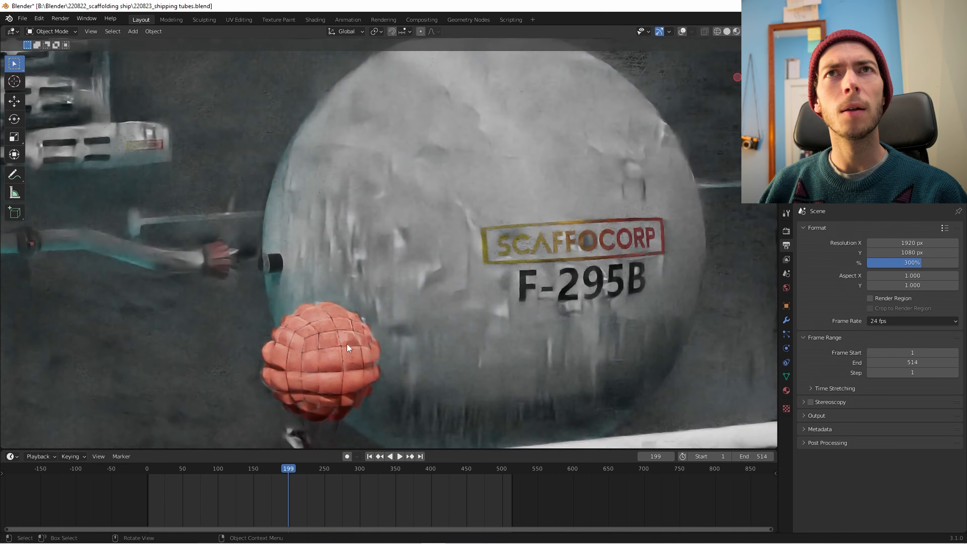
shift+middle_drag(347, 343, 412, 250)
scroll(383, 344, up, 4)
shift+middle_drag(383, 345, 472, 200)
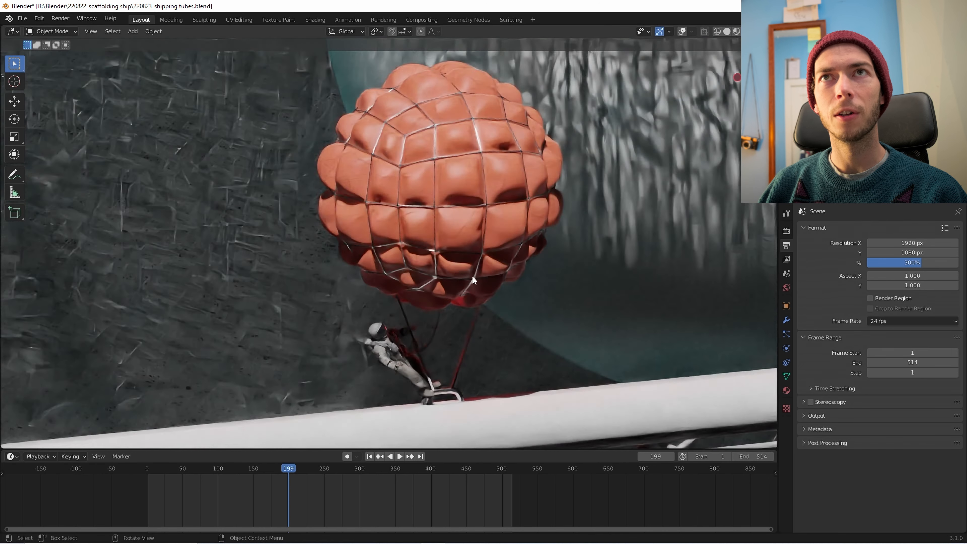
scroll(479, 281, up, 3)
scroll(483, 282, down, 2)
shift+middle_drag(502, 251, 445, 279)
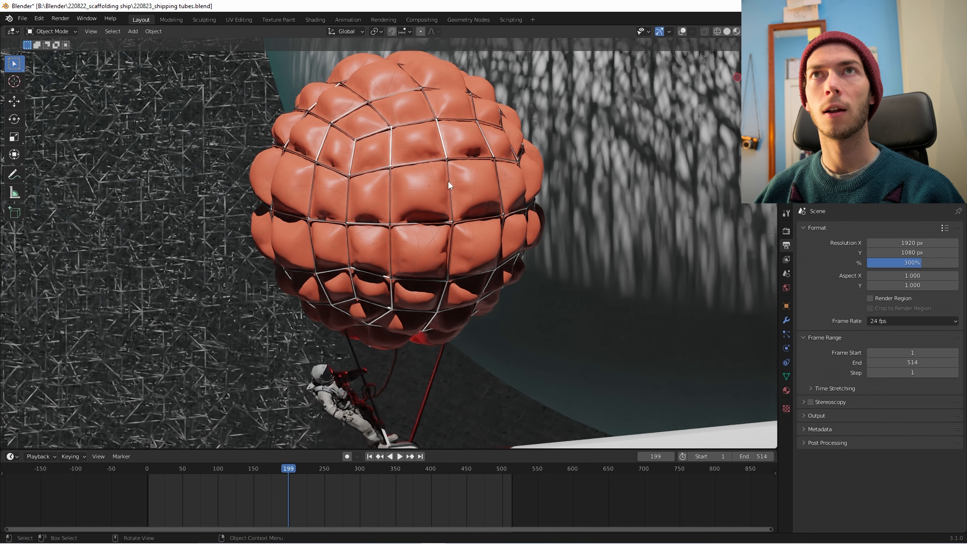
- Play the shipping tubes animation briefly, go to frame 74 and examine the balloon passing the sphere at a distance
scroll(447, 186, down, 4)
shift+middle_drag(455, 203, 457, 310)
scroll(465, 195, down, 4)
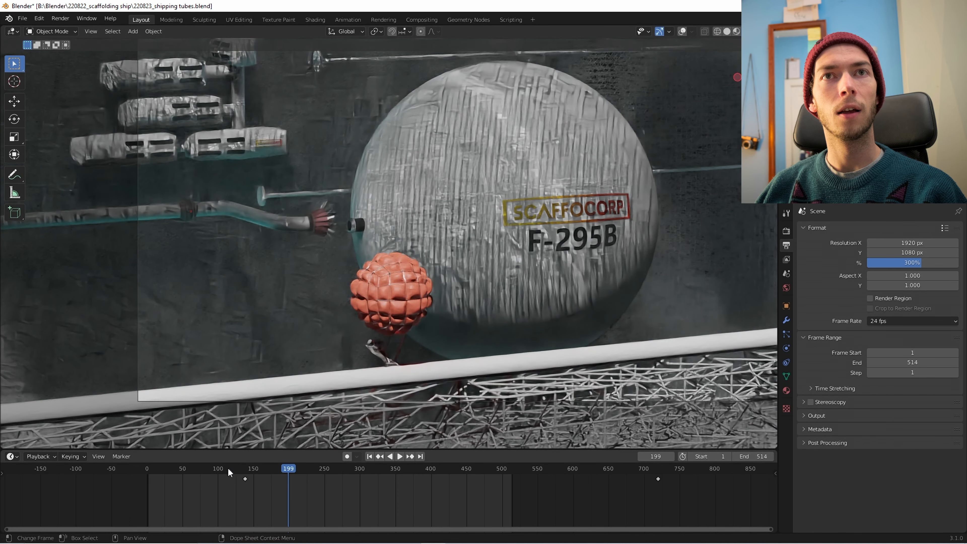
click(215, 469)
key(space)
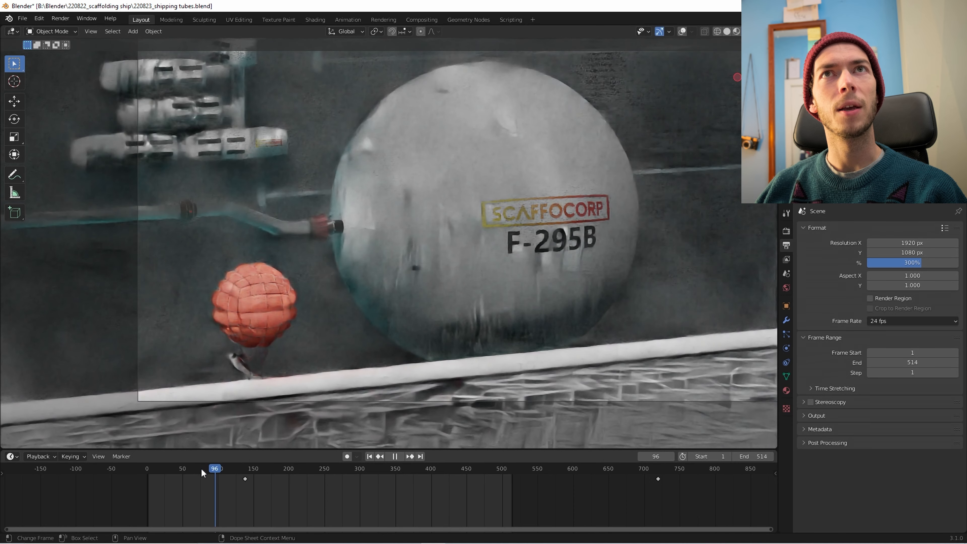
click(199, 469)
key(space)
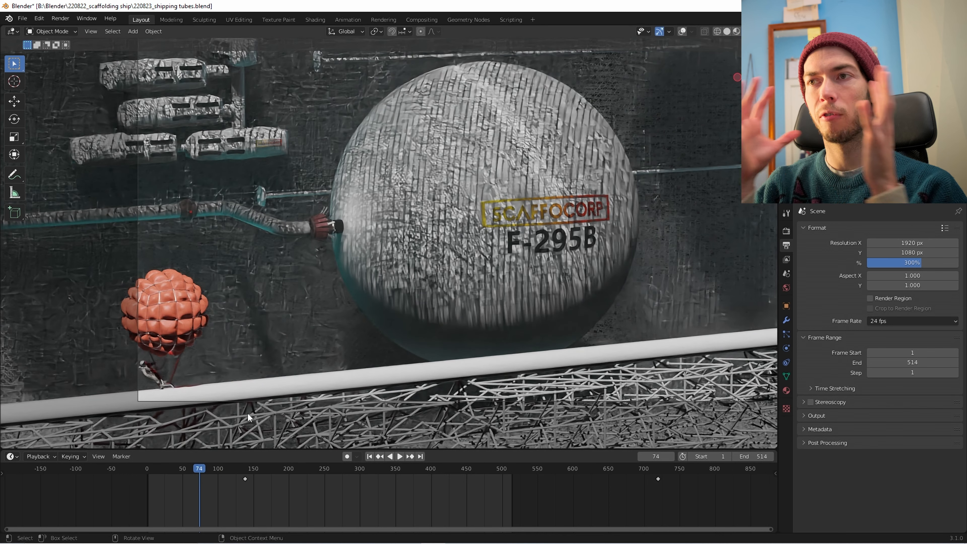
scroll(338, 316, down, 2)
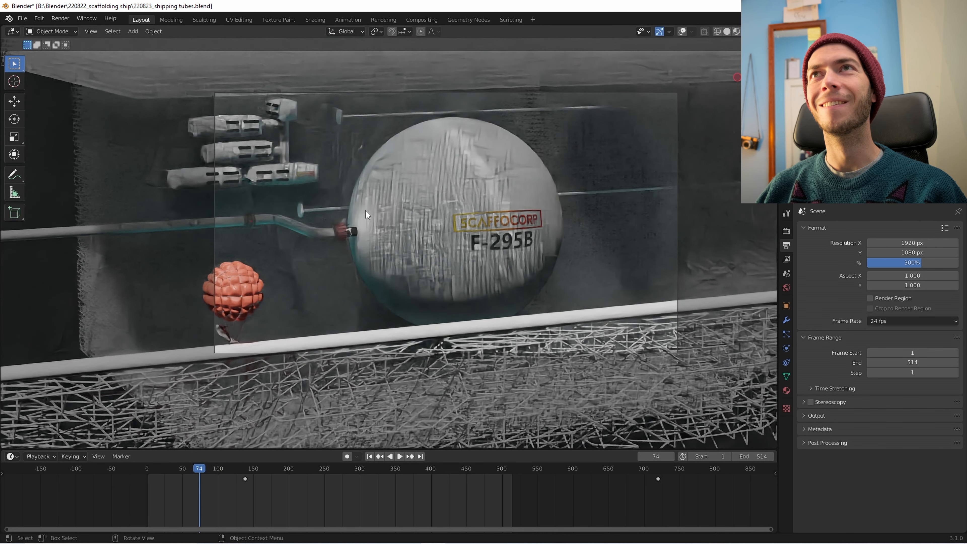
scroll(381, 209, up, 1)
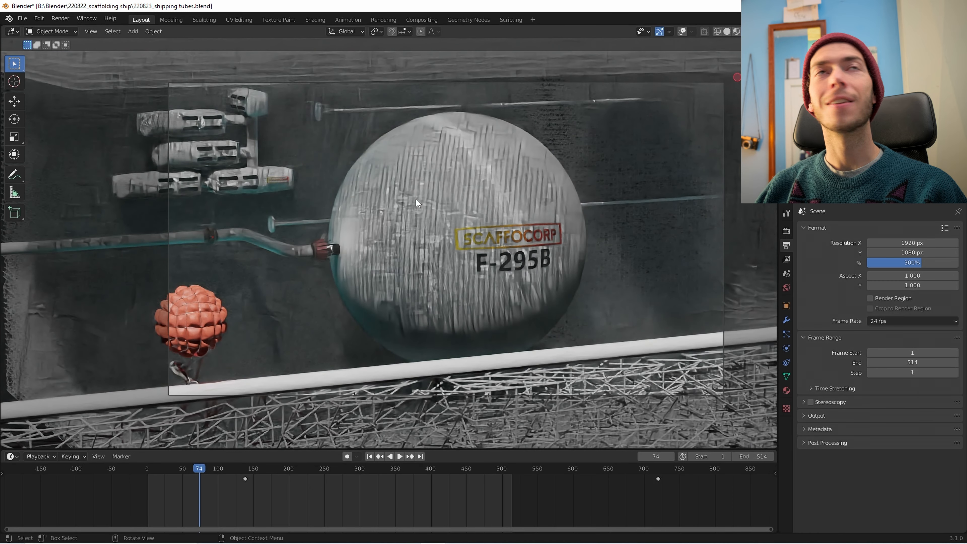
- Open the recent file farm interior.blend and switch its viewport to rendered shading
click(22, 18)
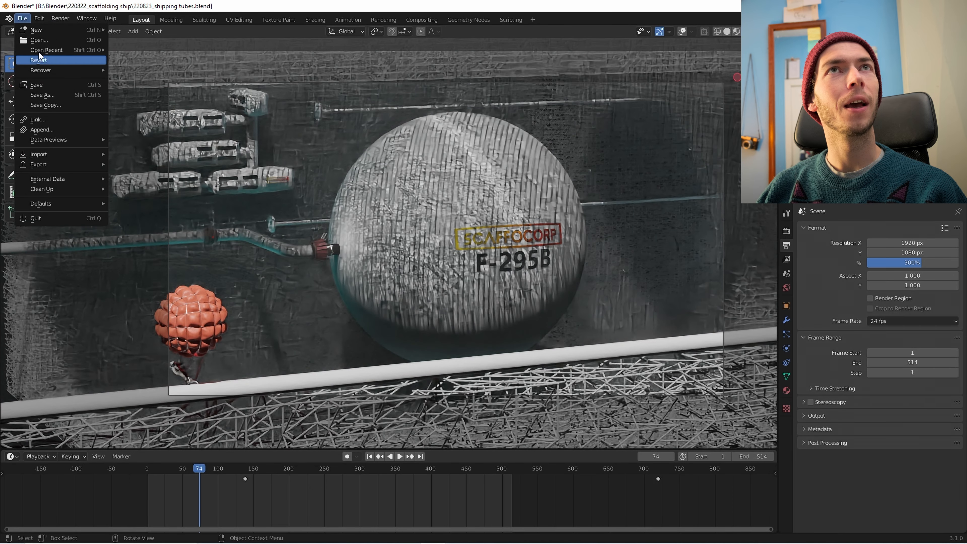
mouse_move(51, 50)
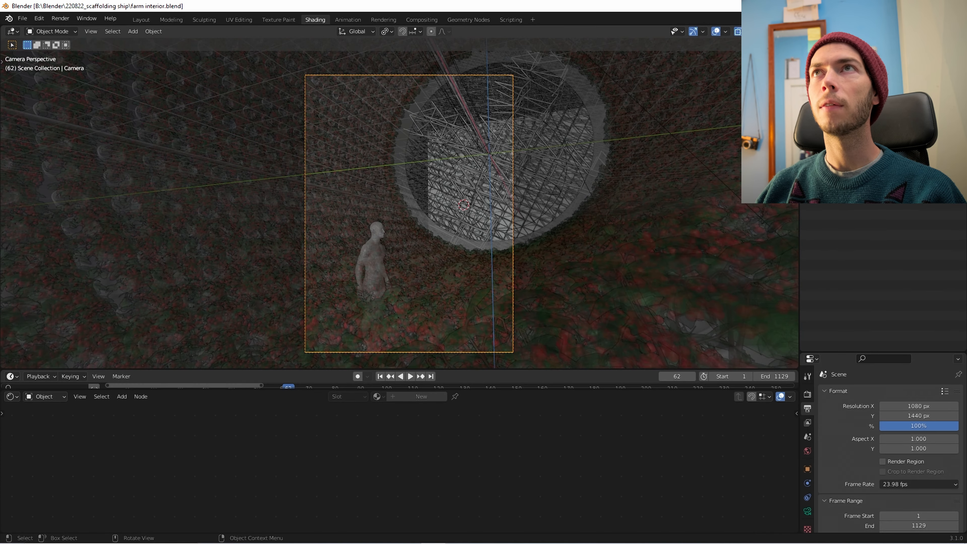
key(z)
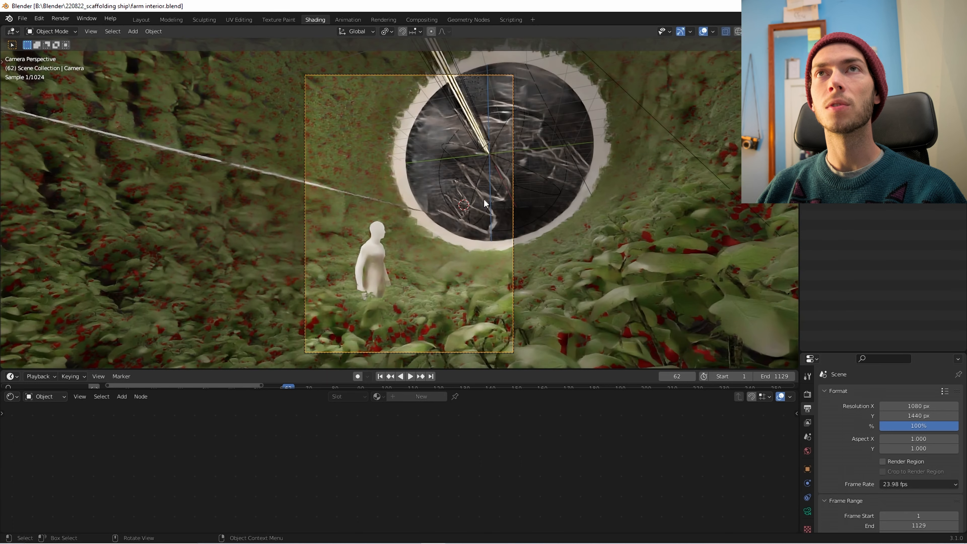
- Inspect the planted farm wall up close, down to the fruit and the pots, with a short animation playback
middle_drag(438, 188, 436, 240)
scroll(442, 205, down, 3)
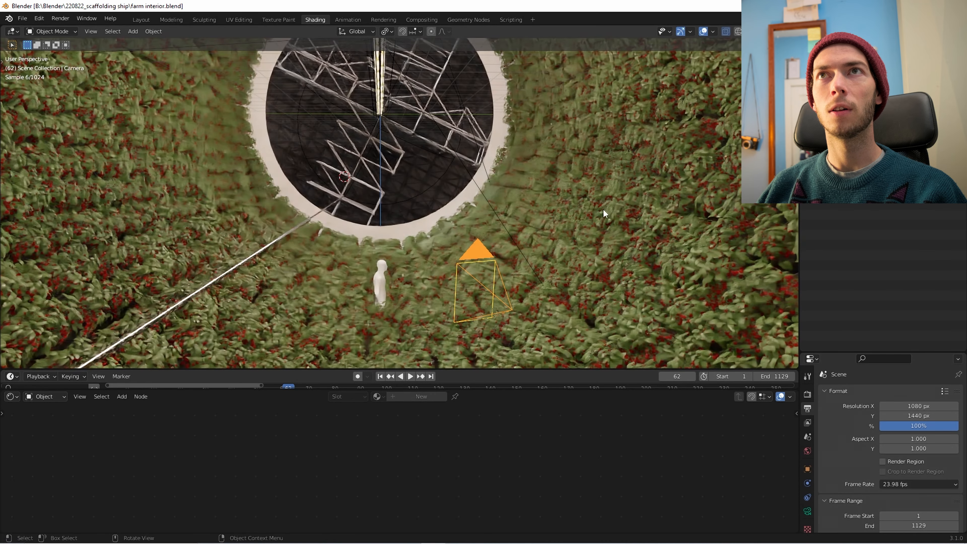
scroll(454, 264, up, 8)
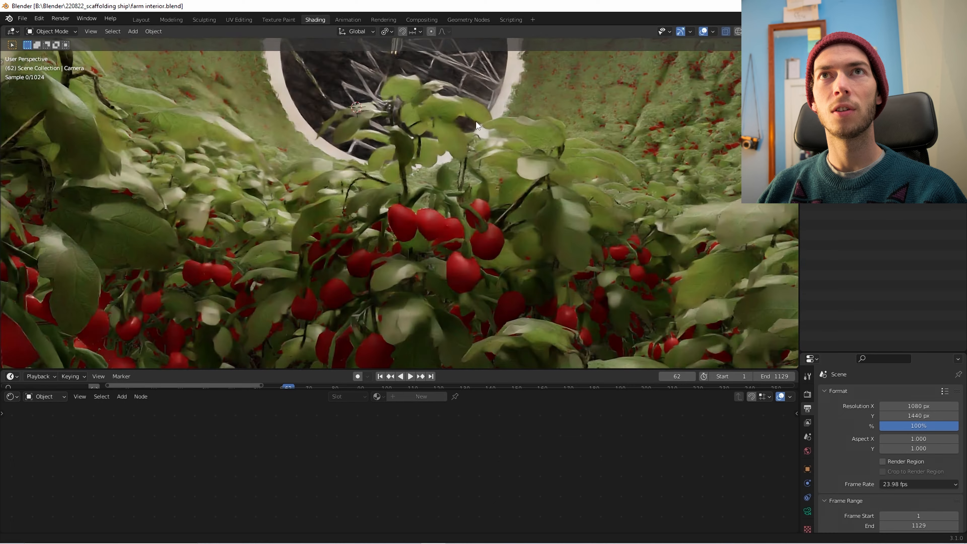
mouse_move(476, 121)
shift+middle_down()
mouse_move(471, 93)
mouse_move(461, 101)
shift+middle_up()
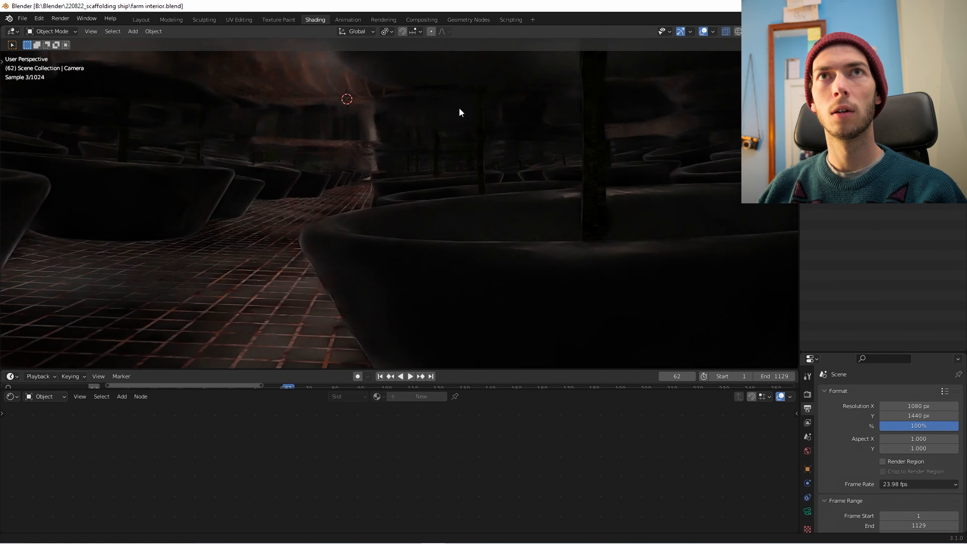
key(space)
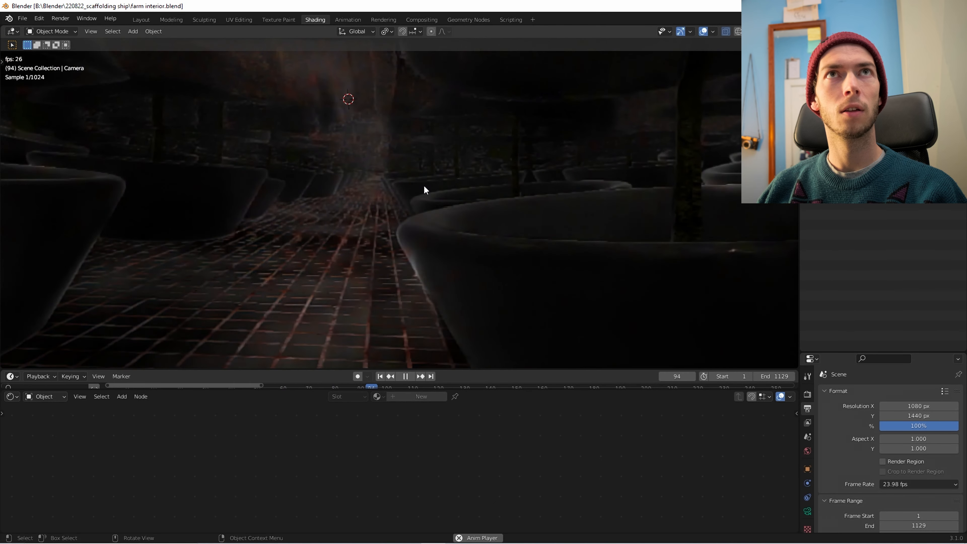
key(space)
- Examine the farm cylinder from outside, and its planted interior around the central light tubes and the scaffolding beyond the round opening
scroll(413, 191, down, 5)
middle_drag(444, 171, 424, 191)
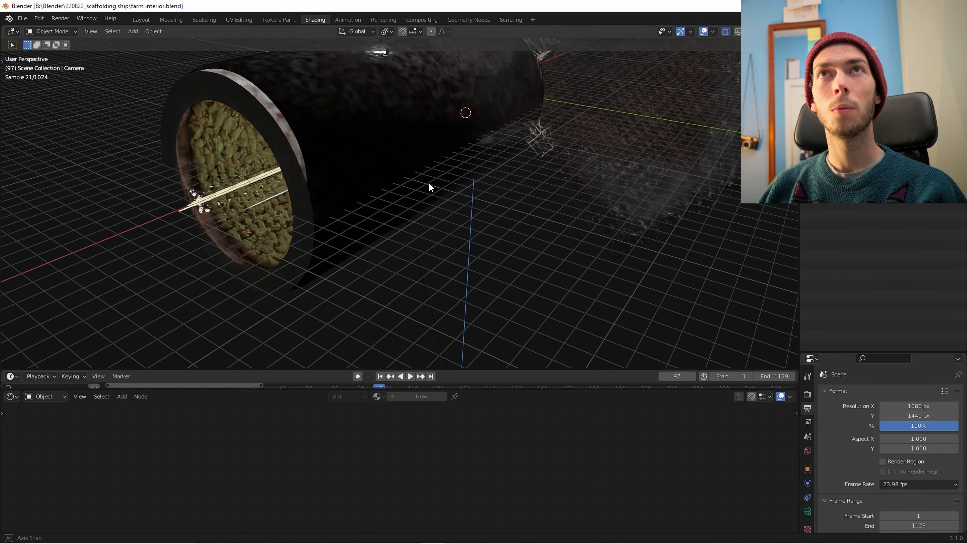
scroll(428, 183, up, 3)
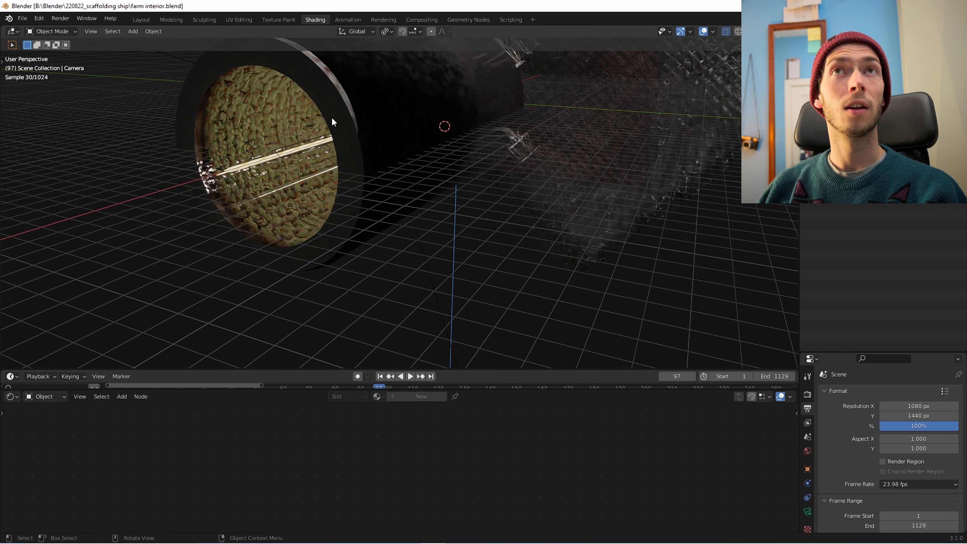
shift+middle_drag(352, 143, 398, 196)
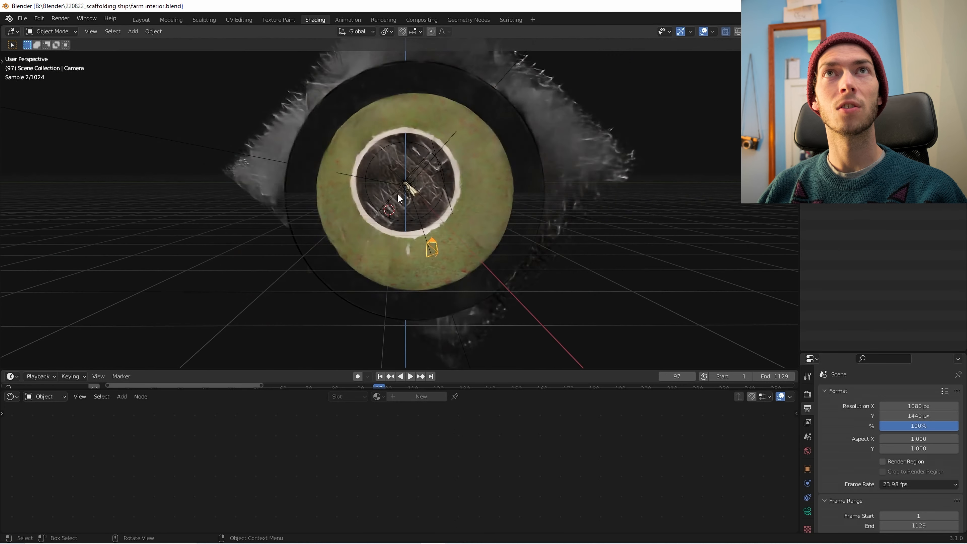
scroll(405, 200, up, 5)
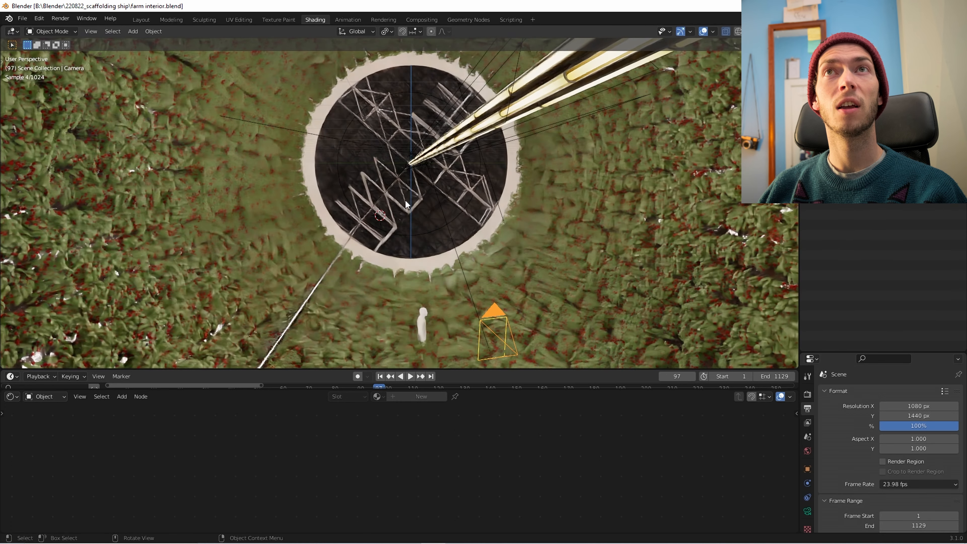
middle_drag(446, 200, 432, 216)
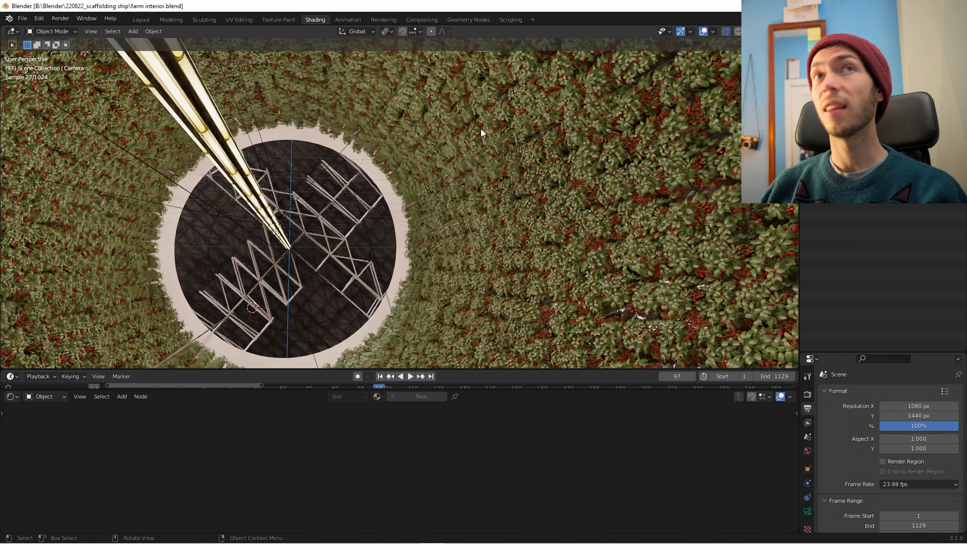
shift+middle_drag(463, 148, 484, 170)
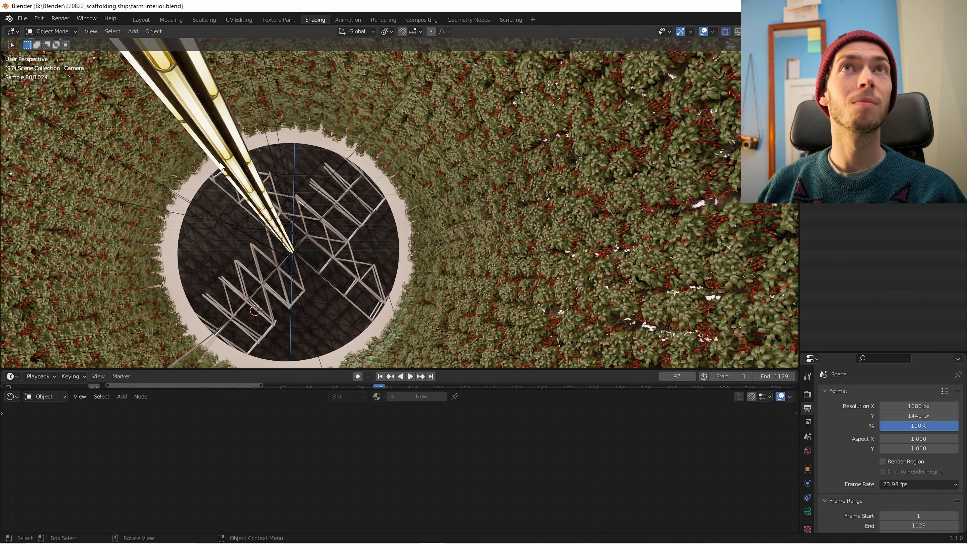
middle_drag(264, 162, 246, 184)
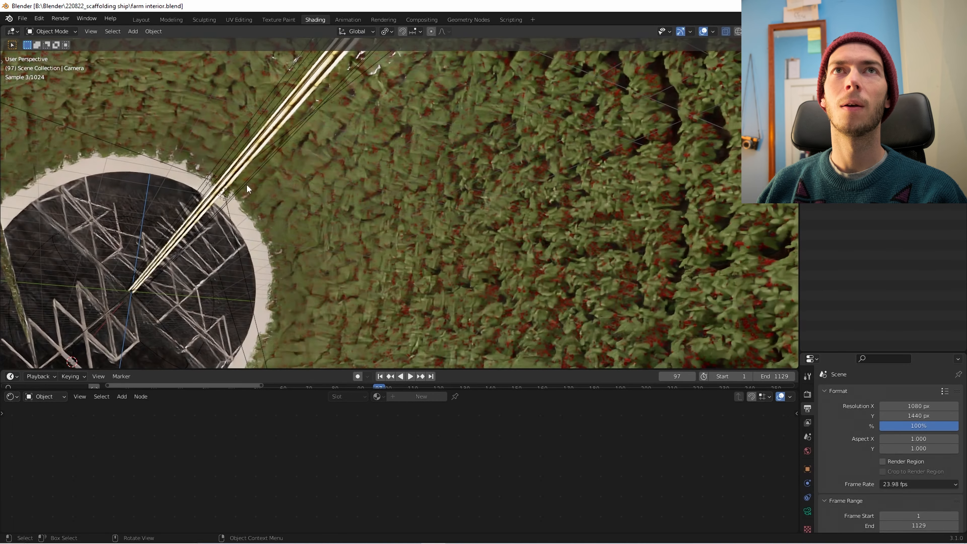
- Return to the camera view, play the farm interior animation and switch the viewport to solid shading
key(KP_0)
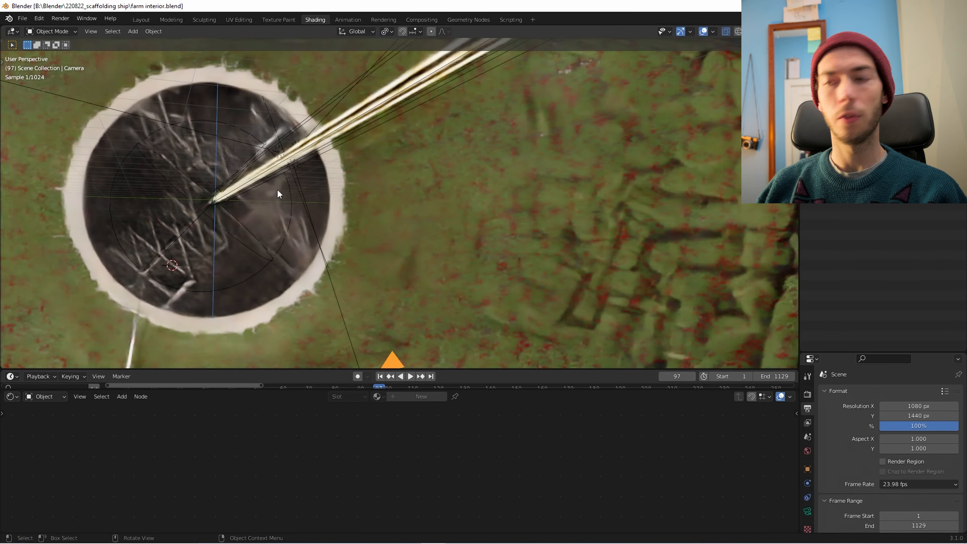
key(space)
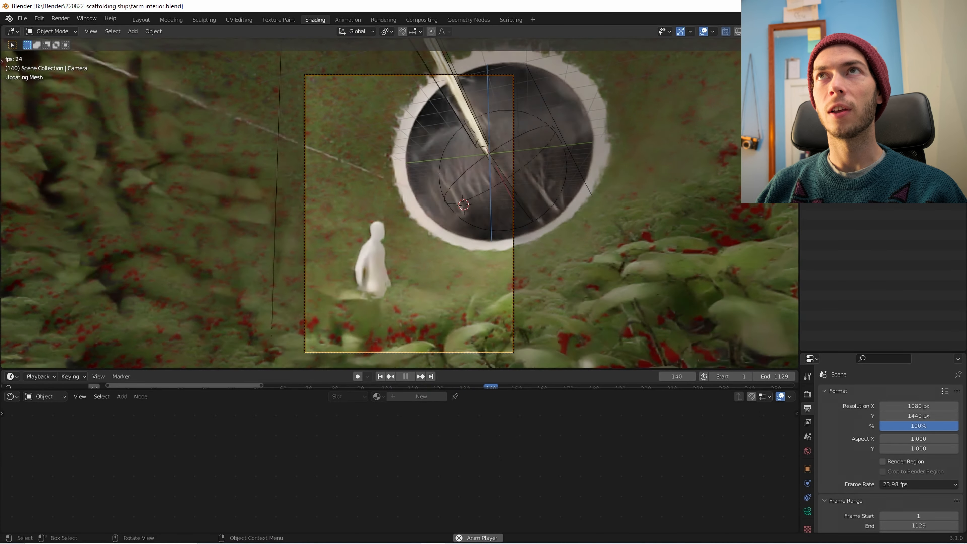
click(749, 31)
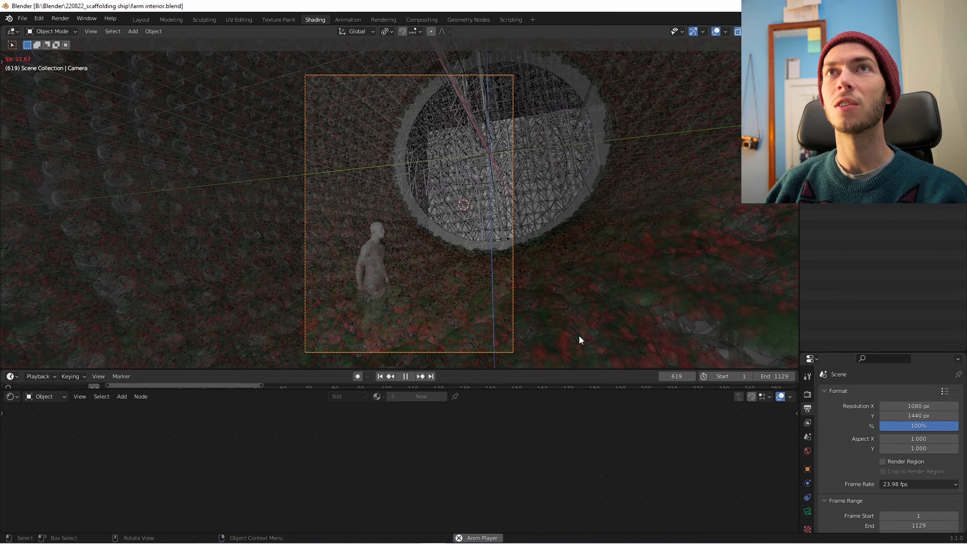
- Inspect the farm cylinder and the scaffolding block behind it from outside, and the pots in its wall up close, during playback
key(KP_0)
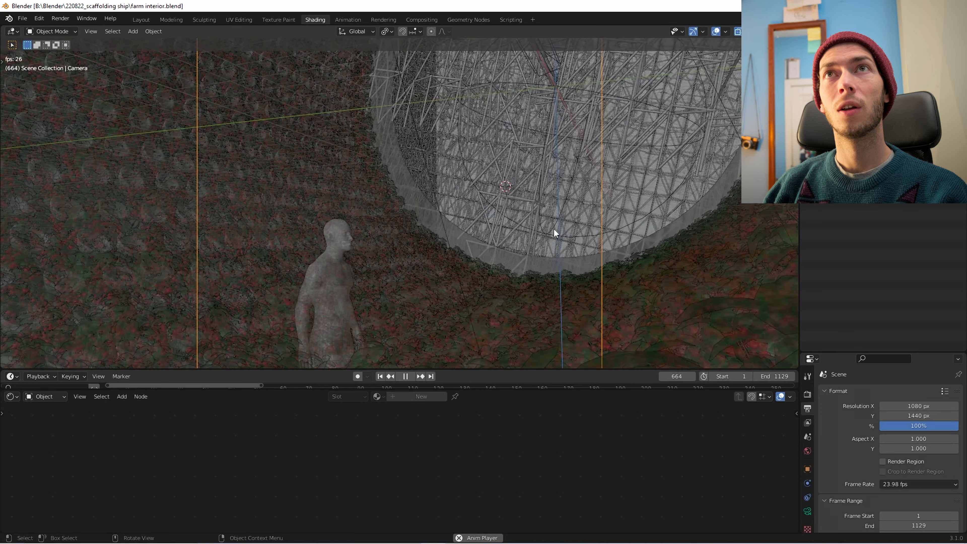
scroll(568, 231, down, 8)
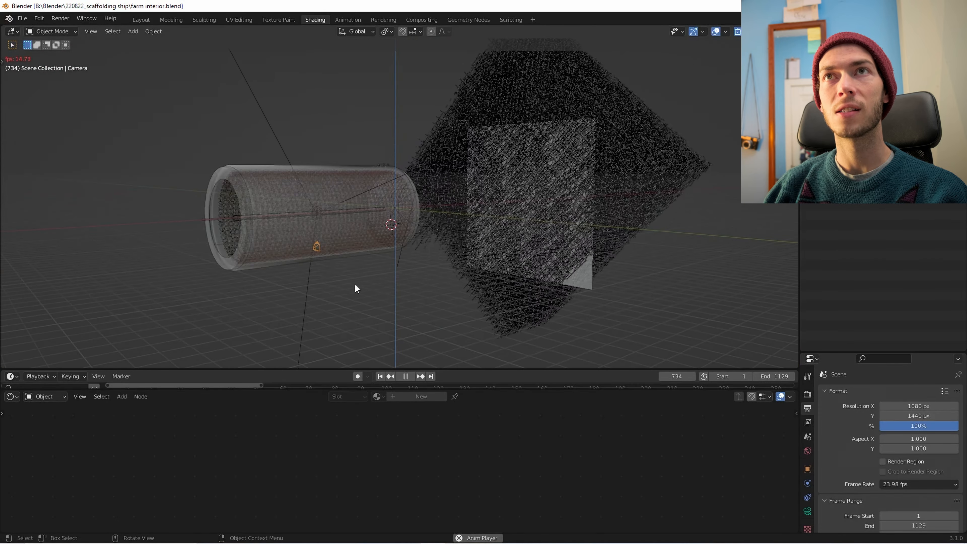
scroll(356, 286, up, 6)
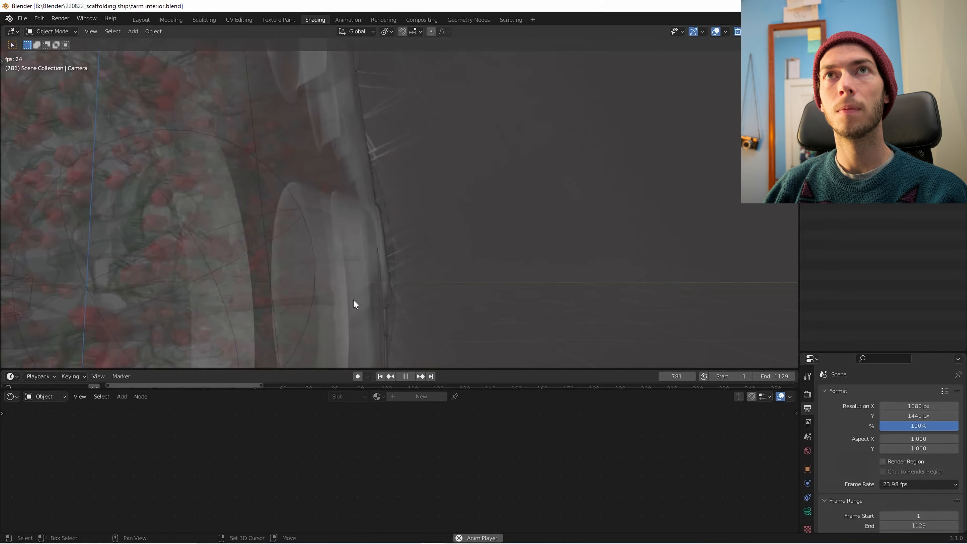